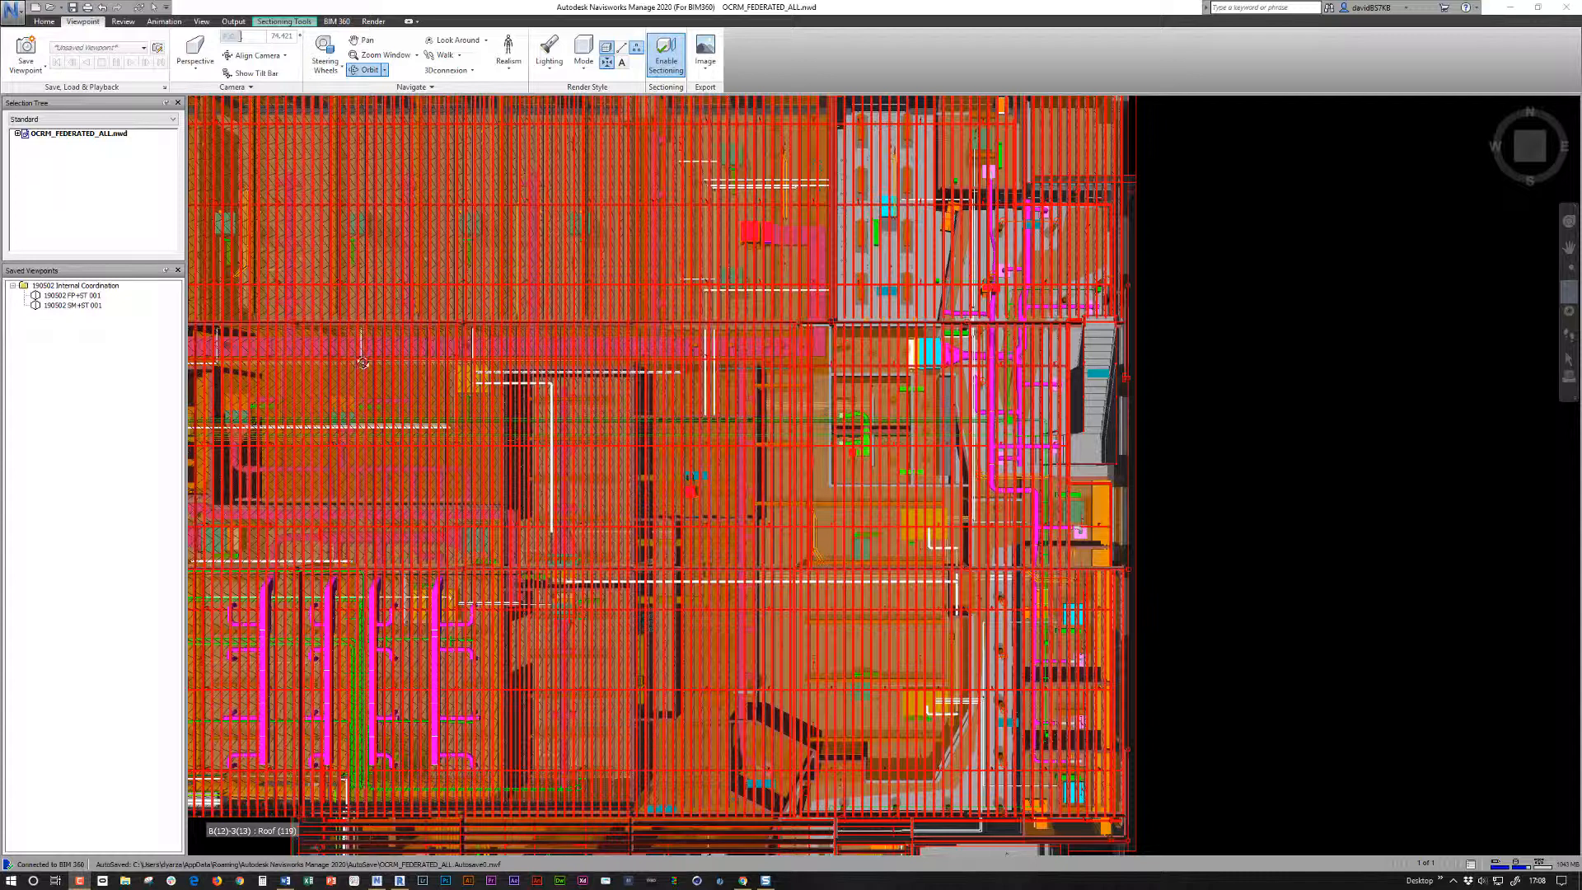
Step: Open the saved viewpoint 190502 SM+ST 001 in the Internal Coordination folder
left_click(74, 305)
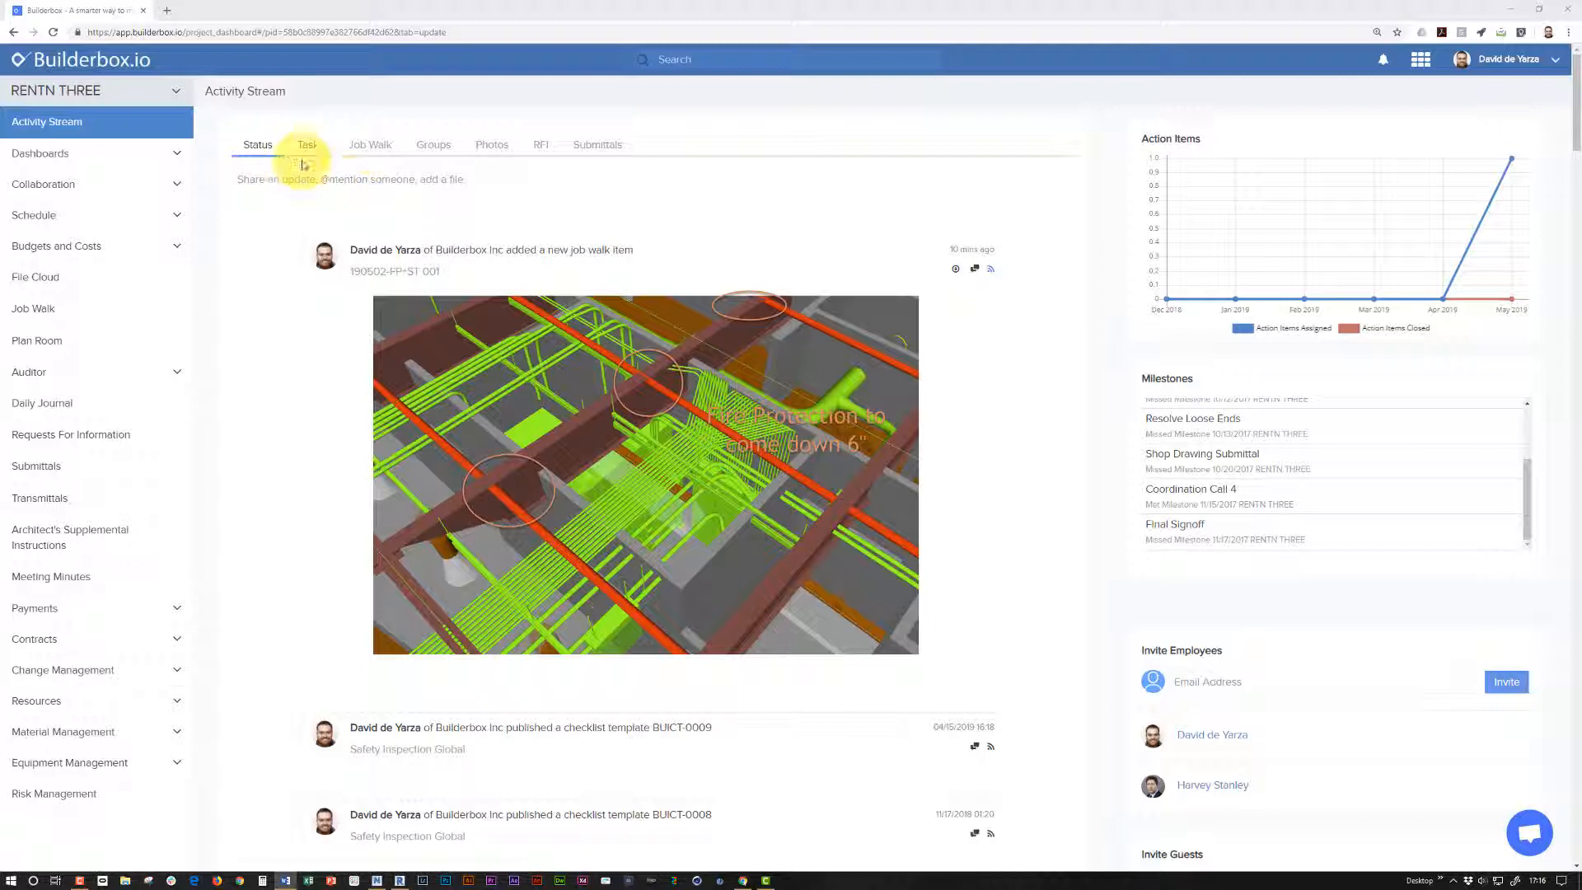
Step: In Builderbox, start a new job walk item named "190502 SM+ST 001" from the project's activity stream
left_click(376, 146)
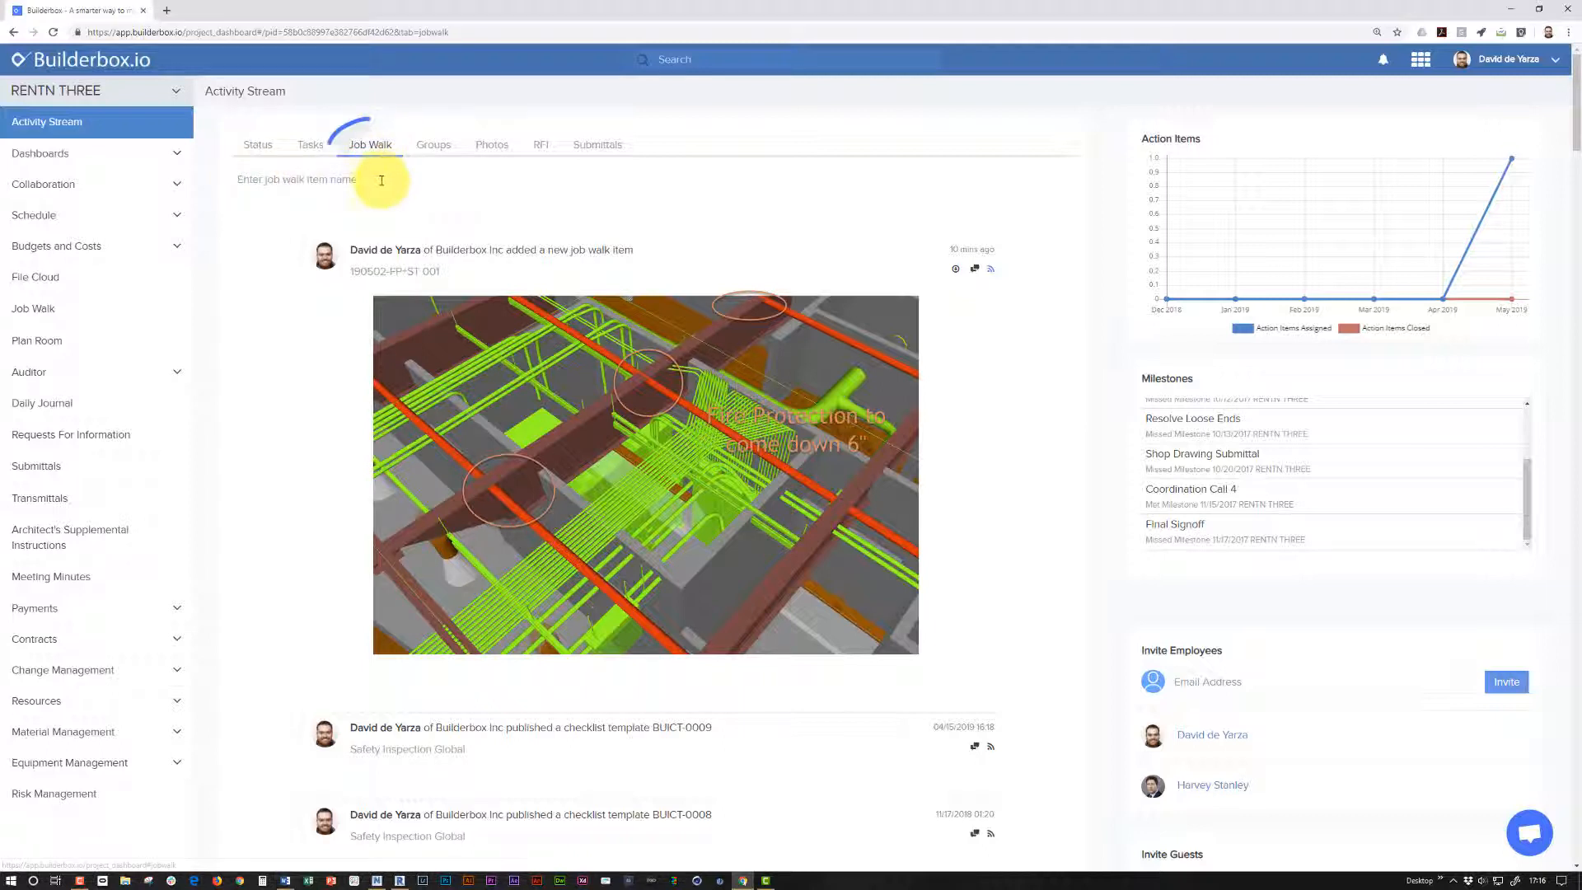
left_click(381, 179)
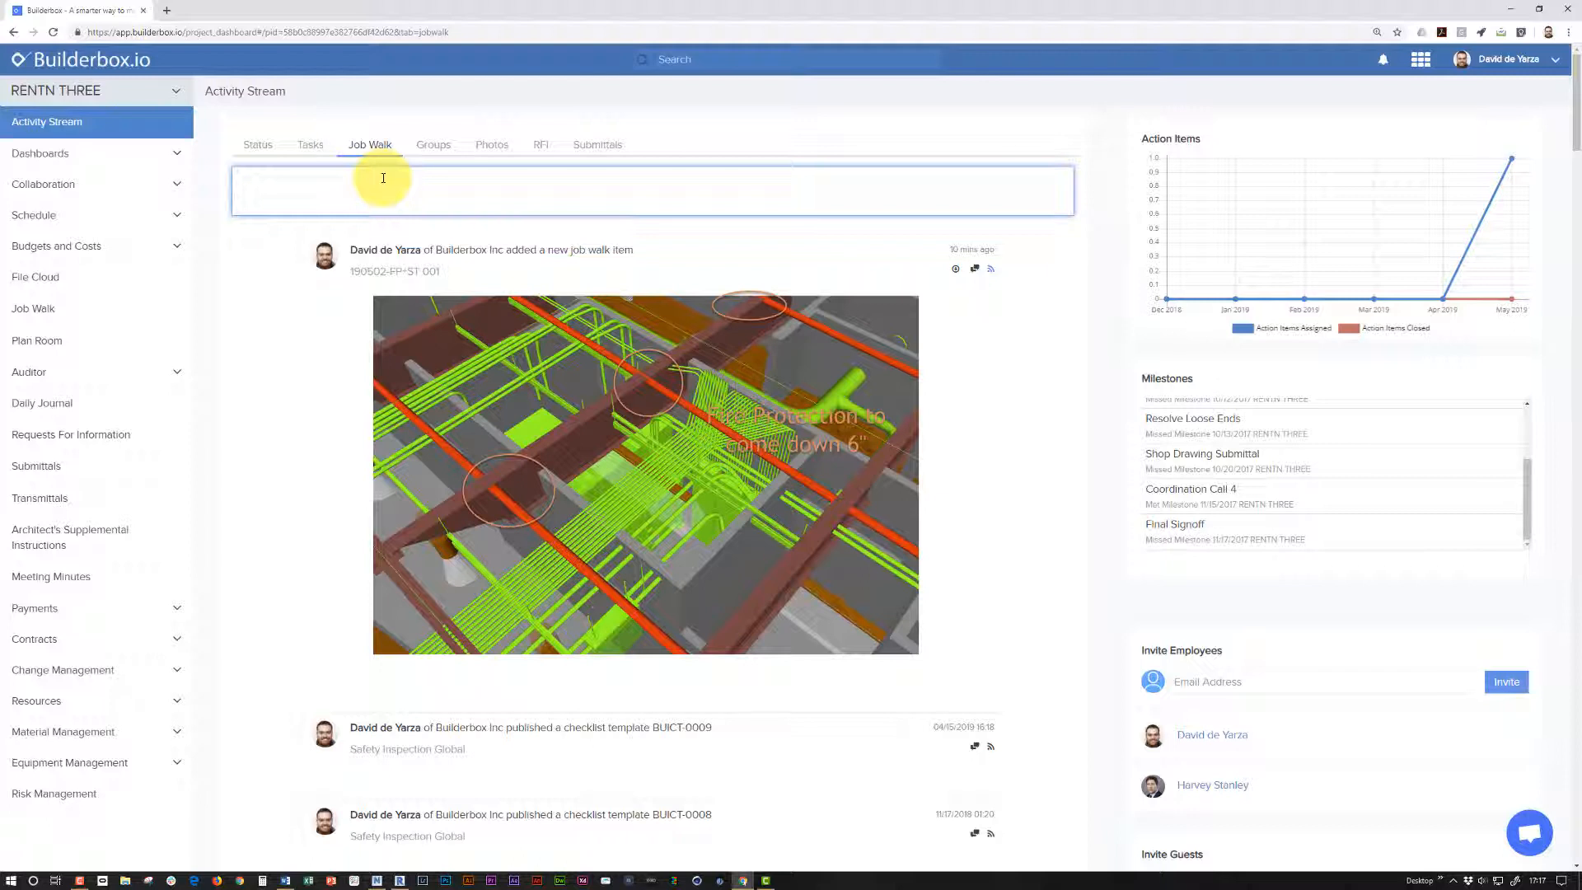
type("190502")
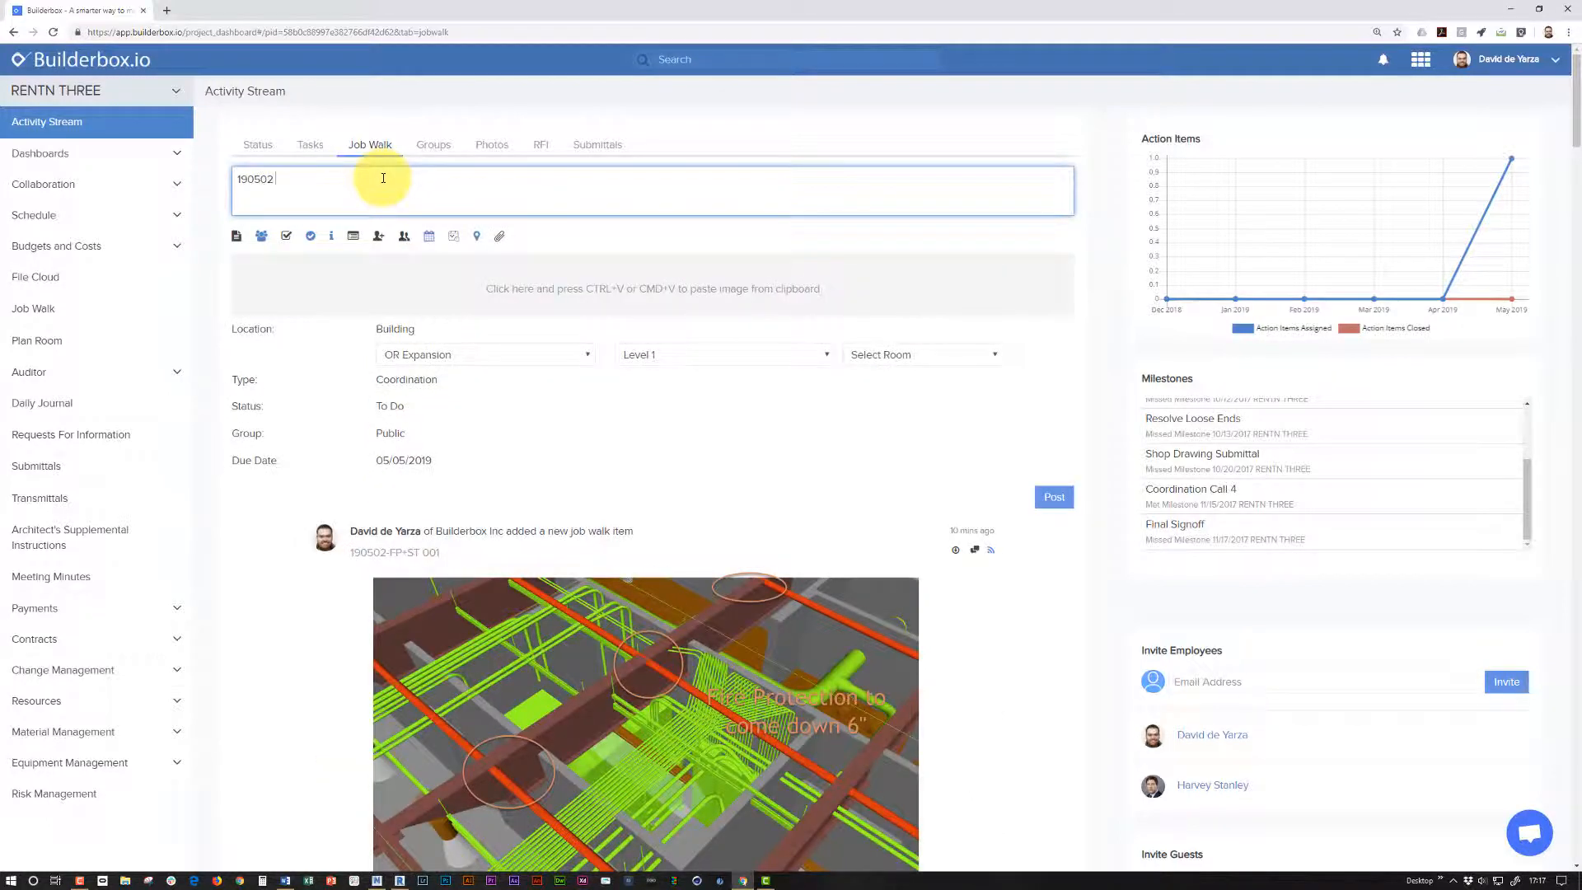
type(" SM+ST 001")
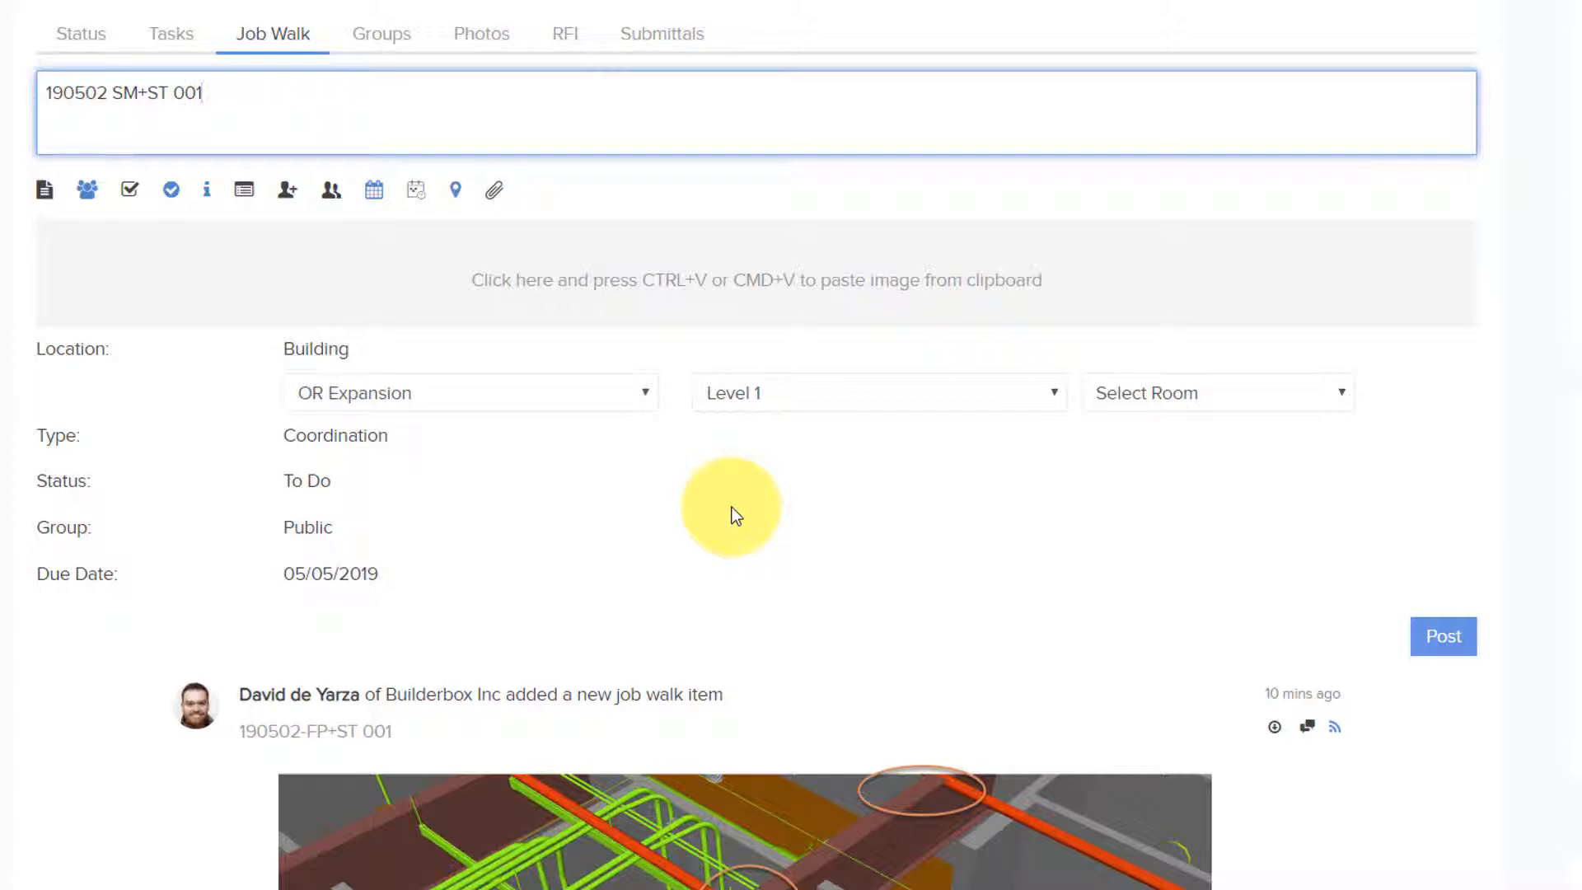
Step: Add the description "The duct needs to be between the existing webs. These are in the point cloud, so we don't have to field adjust."
left_click(43, 197)
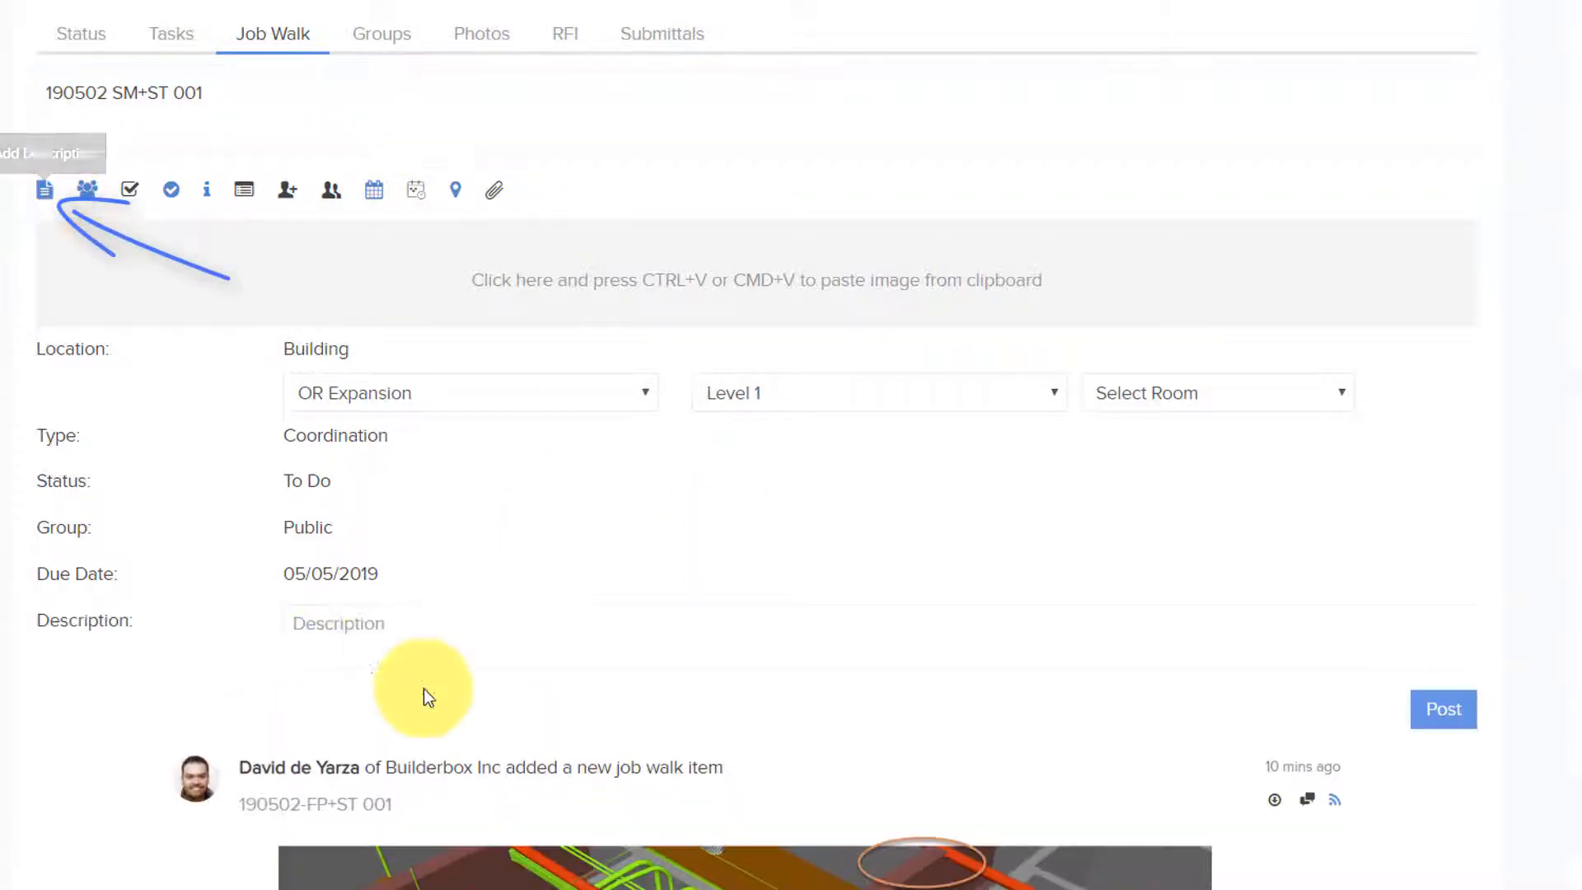
left_click(424, 620)
type("The du")
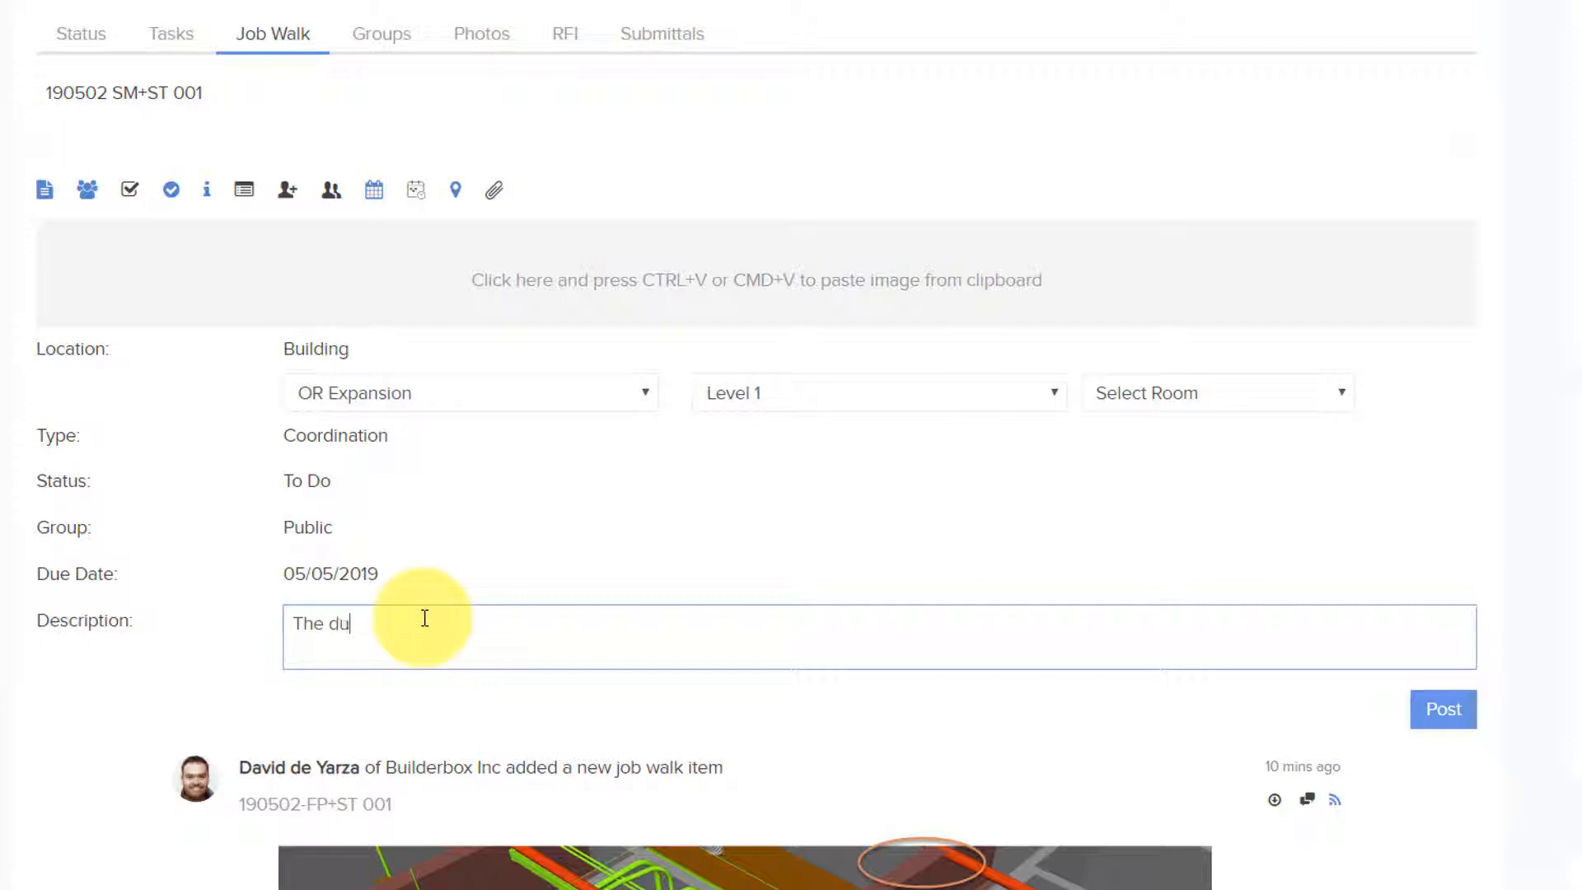
type("ct needs to be between the existing we")
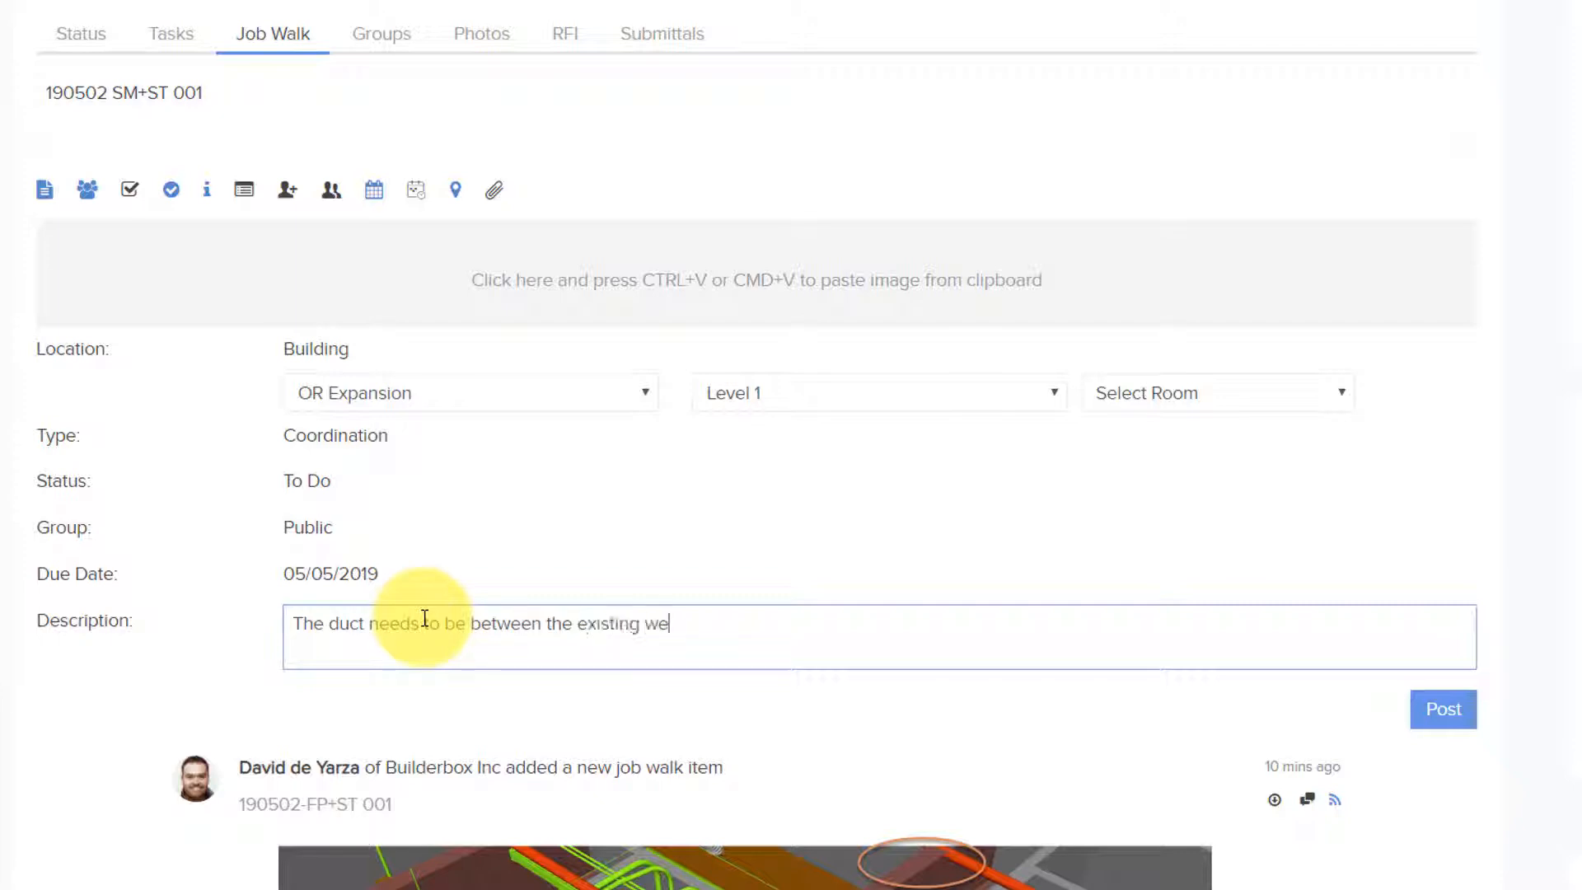
type("bs.  These are in th")
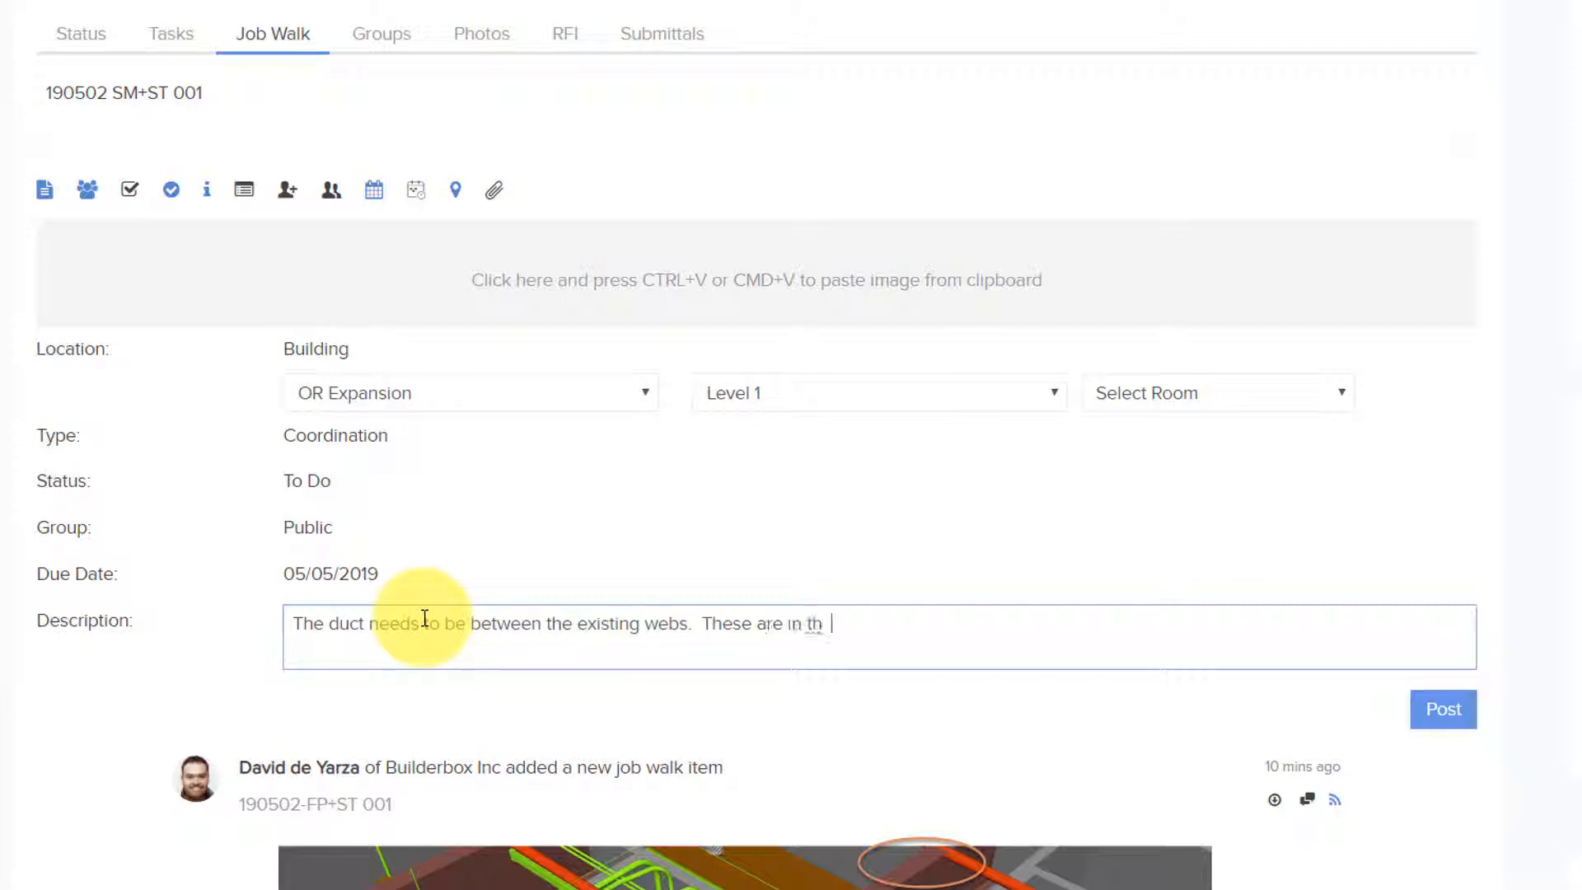
type("e point cloud, so we do")
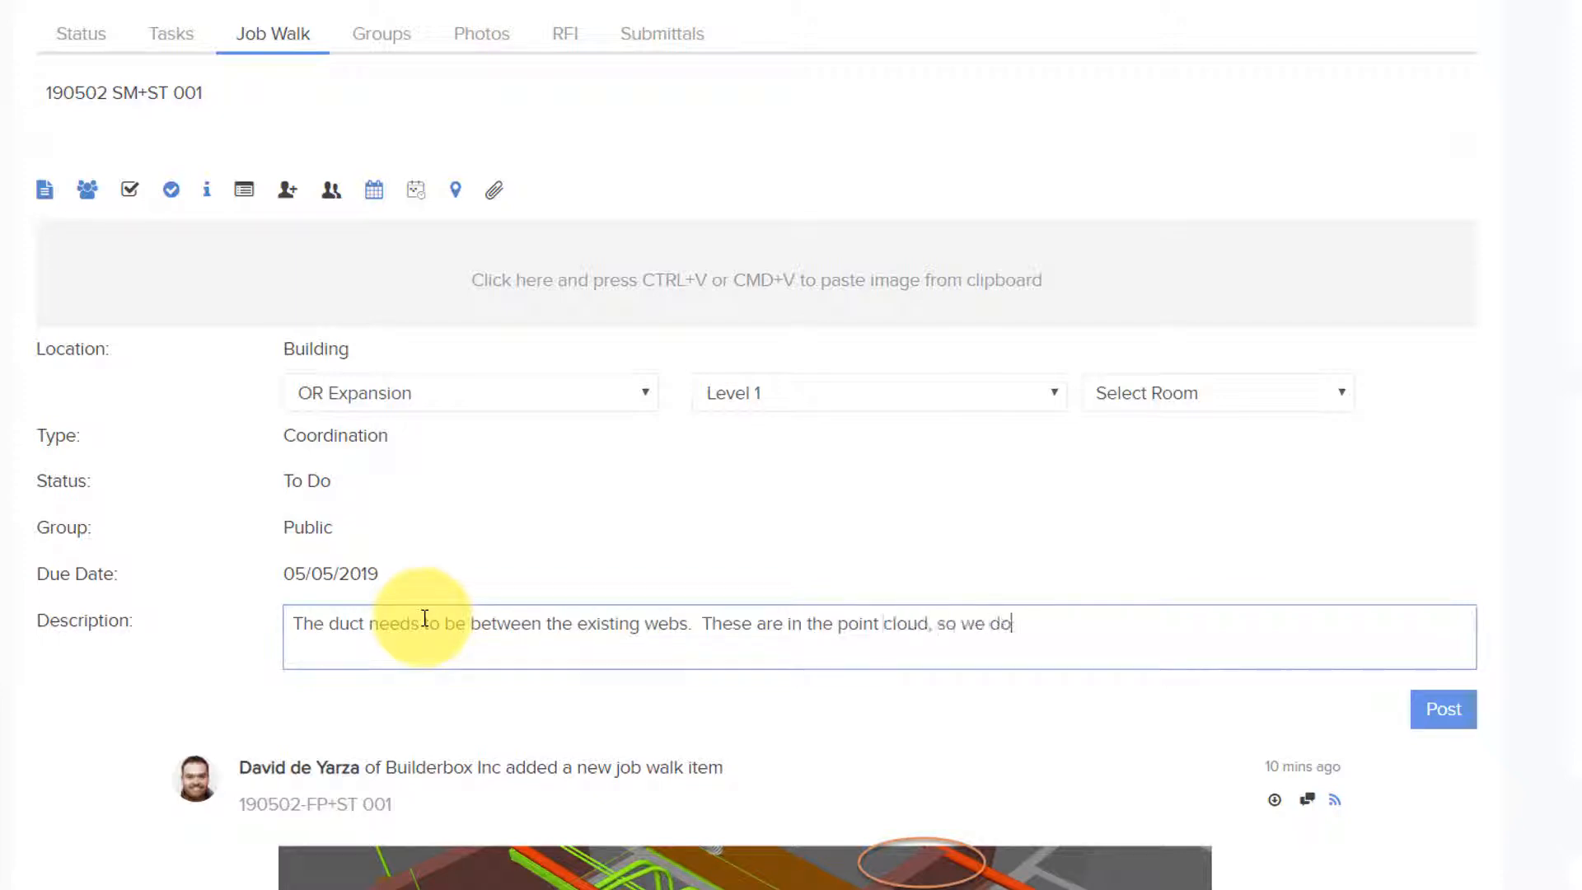
type("n't have to field adjust")
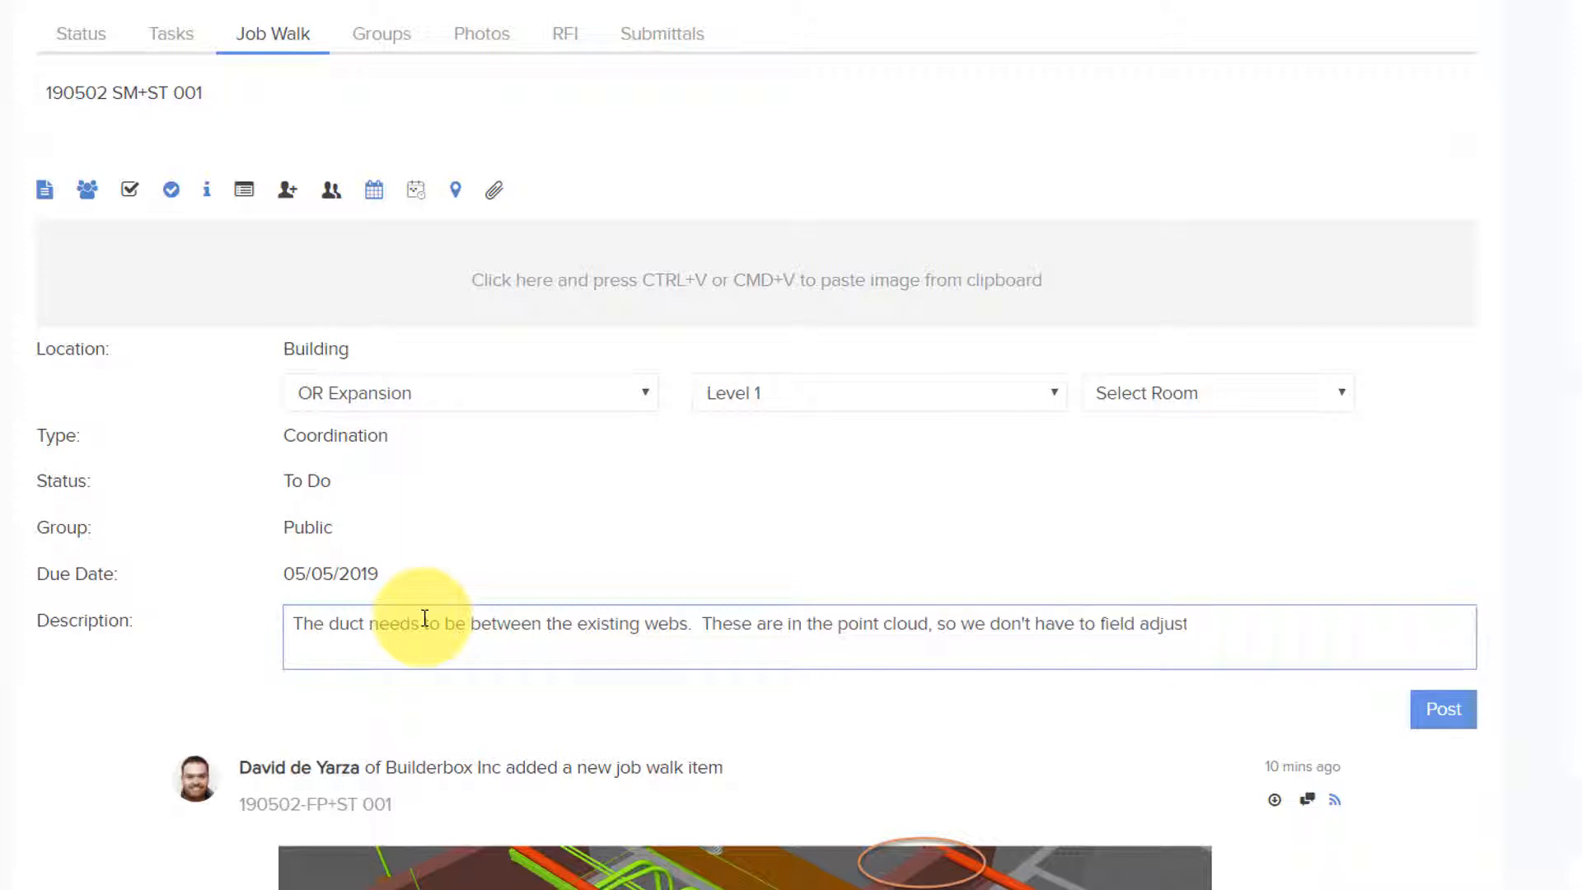
type(".")
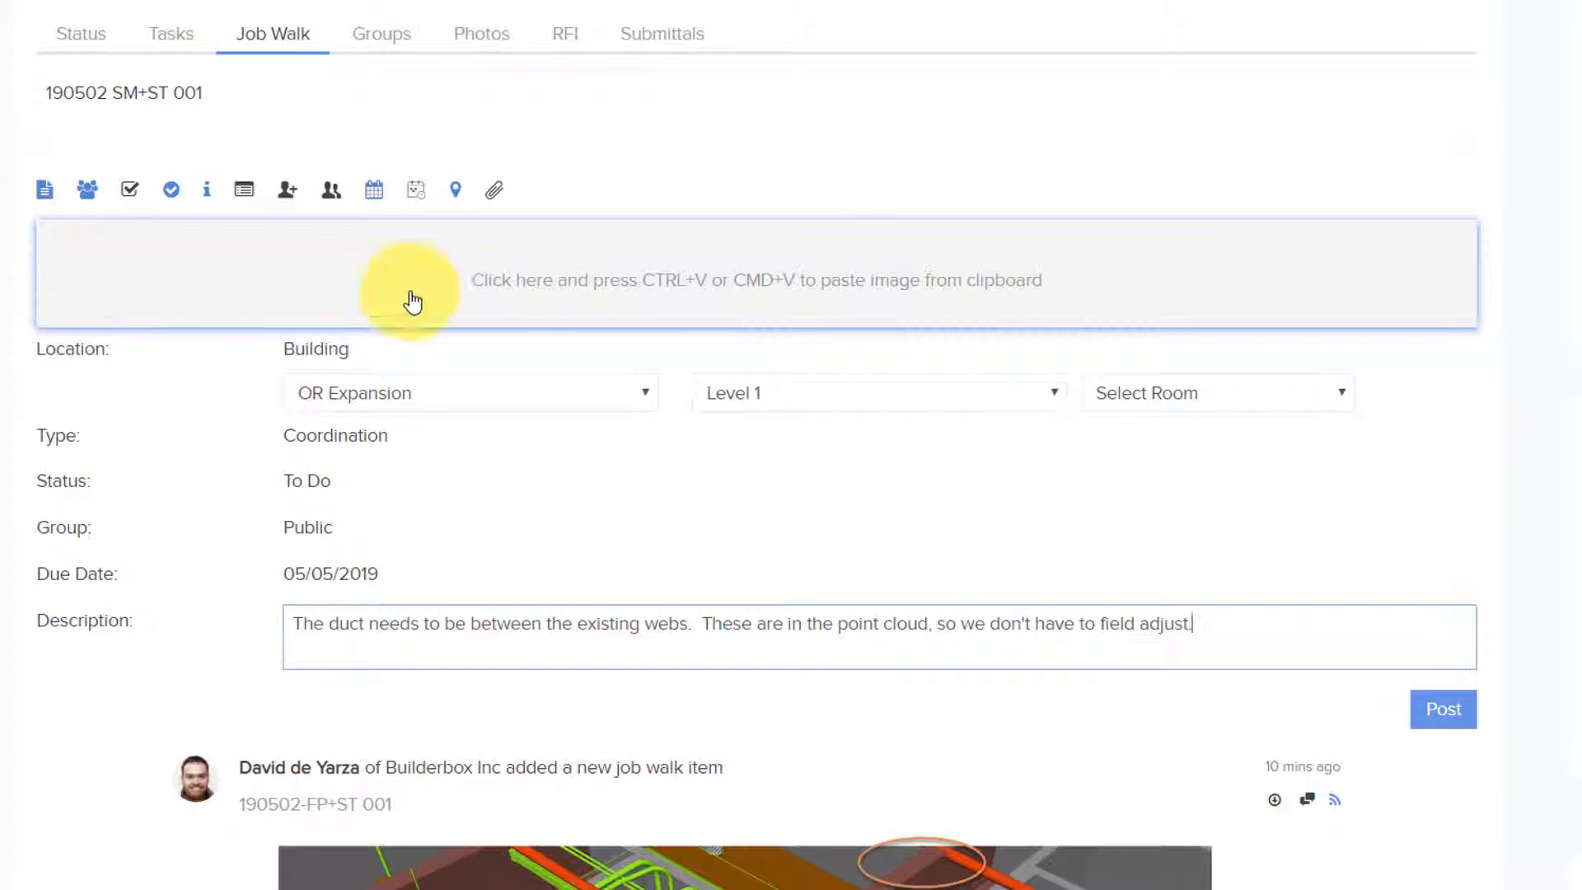
Step: Paste the copied model image into the job walk item as an attachment
left_click(285, 305)
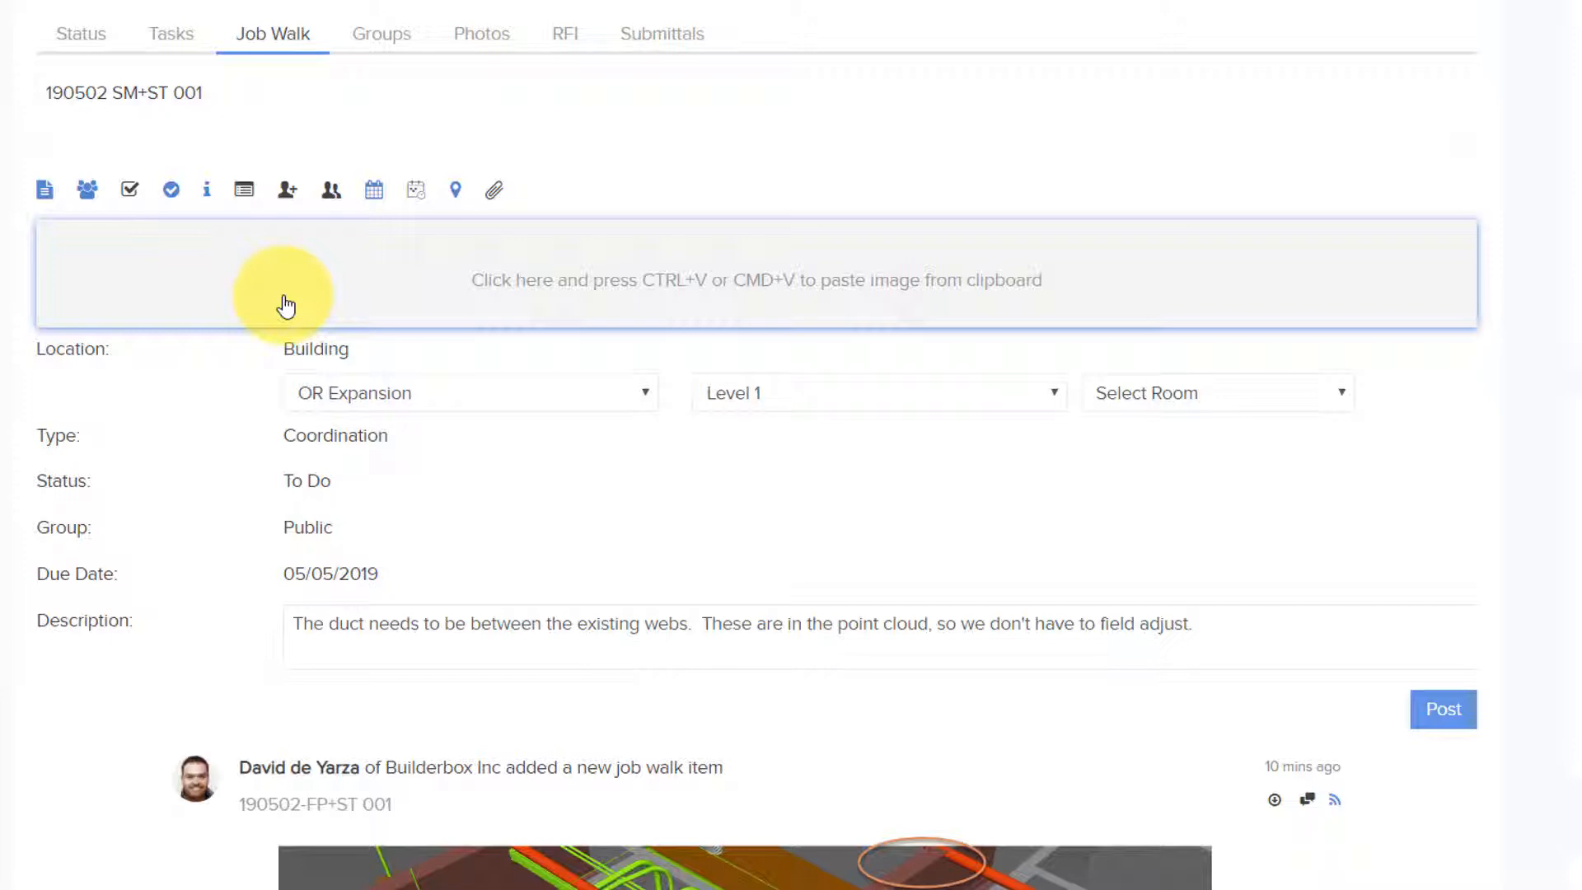
key("ctrl+v")
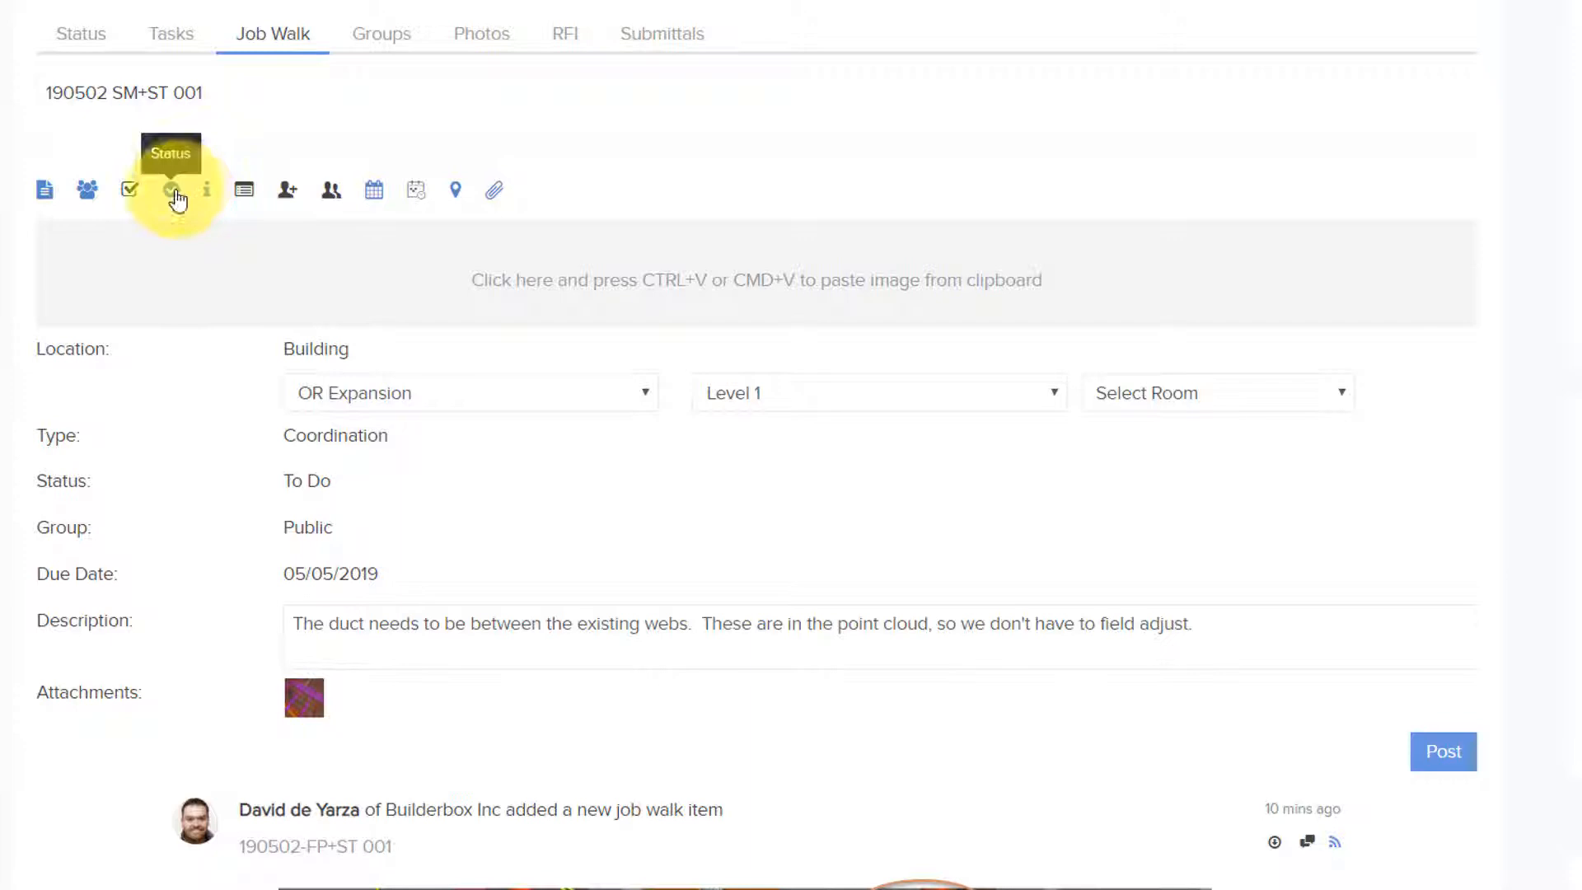
Step: Set the job walk item's type to Coordination and its category to VDC Clash
left_click(206, 195)
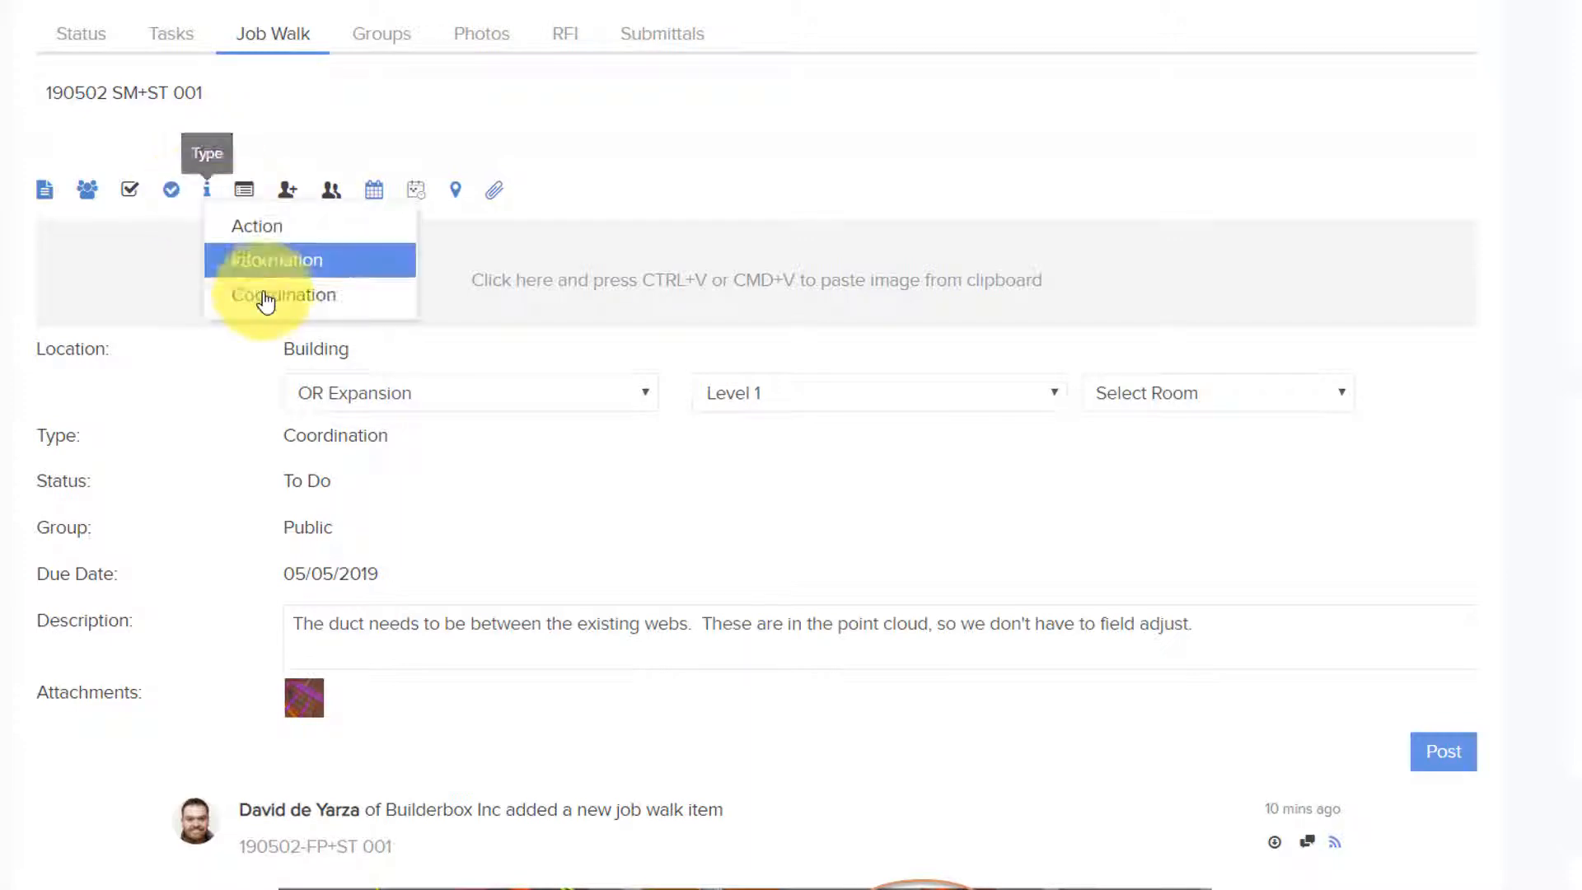
left_click(265, 295)
left_click(243, 195)
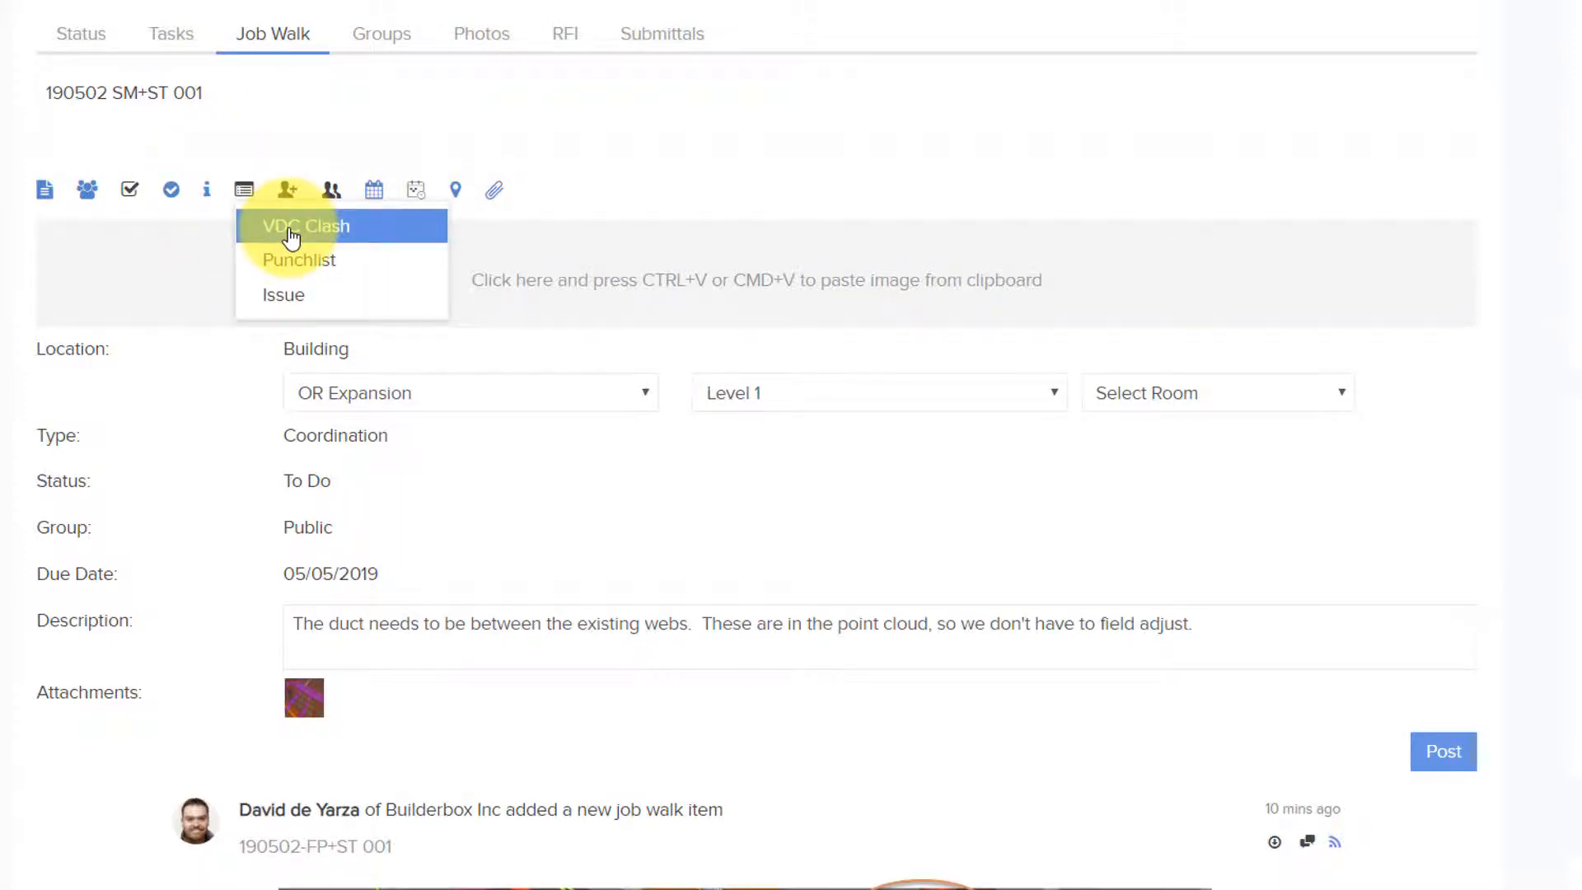
left_click(290, 239)
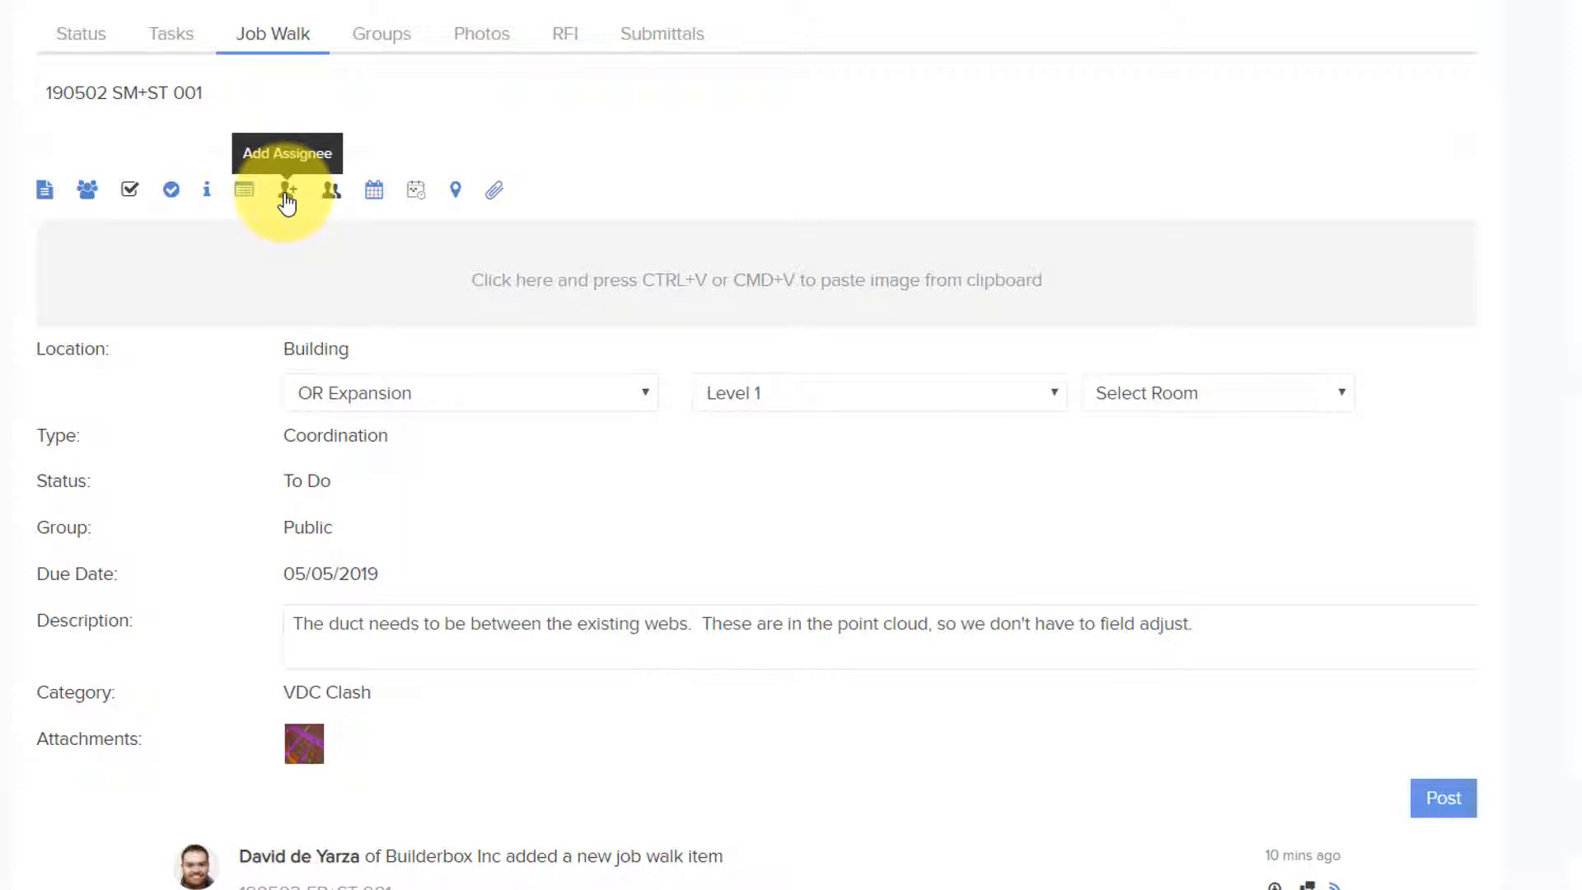
Step: Assign the job walk item to the Plumbing, Pipeworks member whose profile photo shows a hard hat
left_click(286, 193)
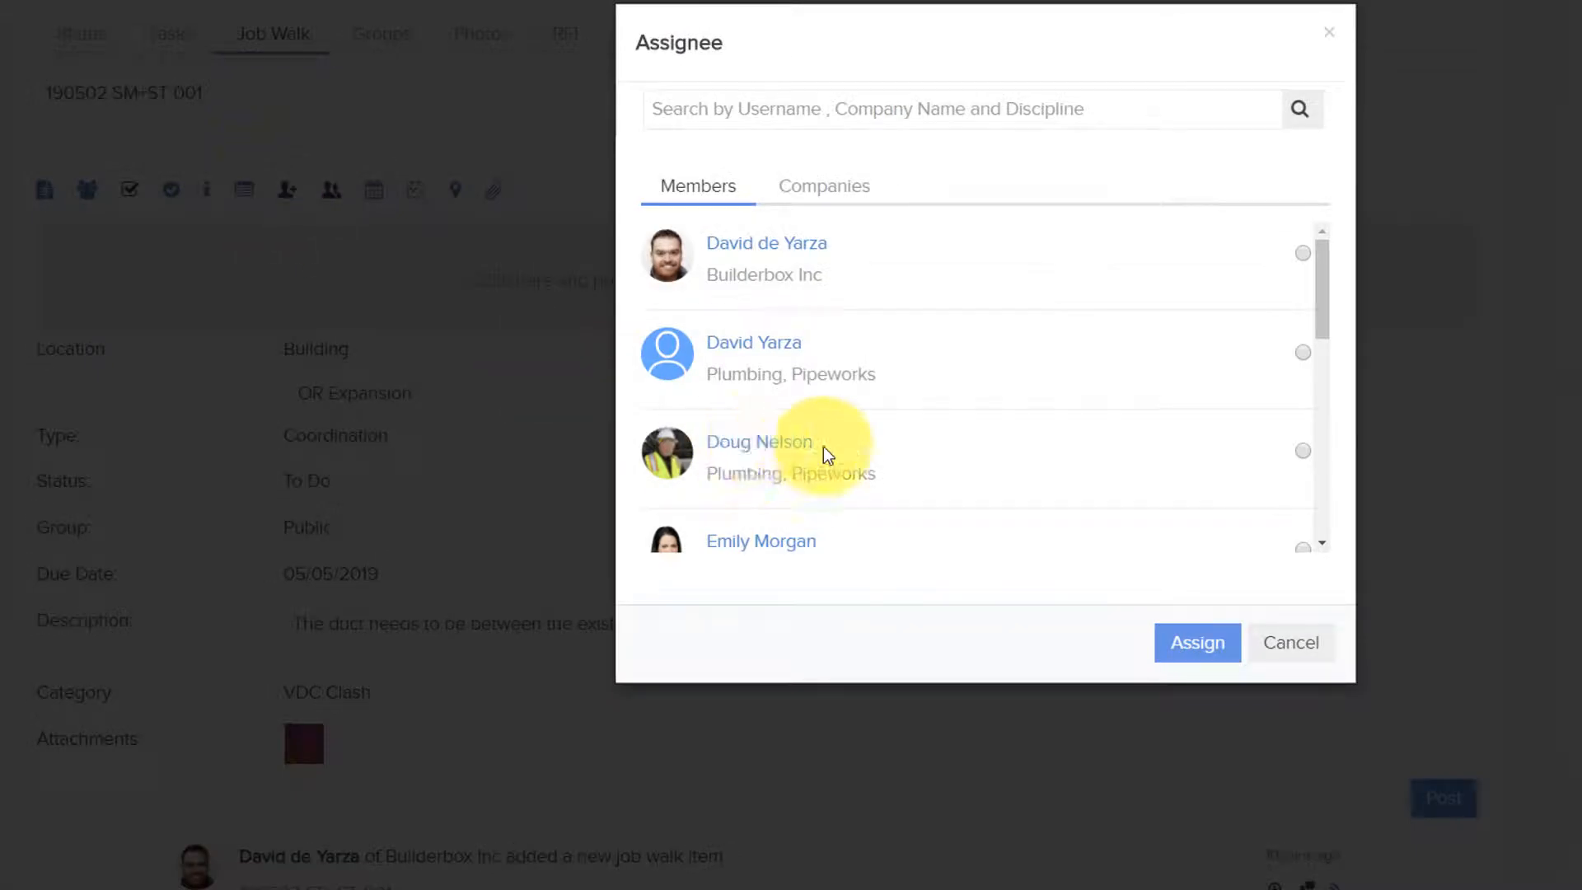
left_click(770, 446)
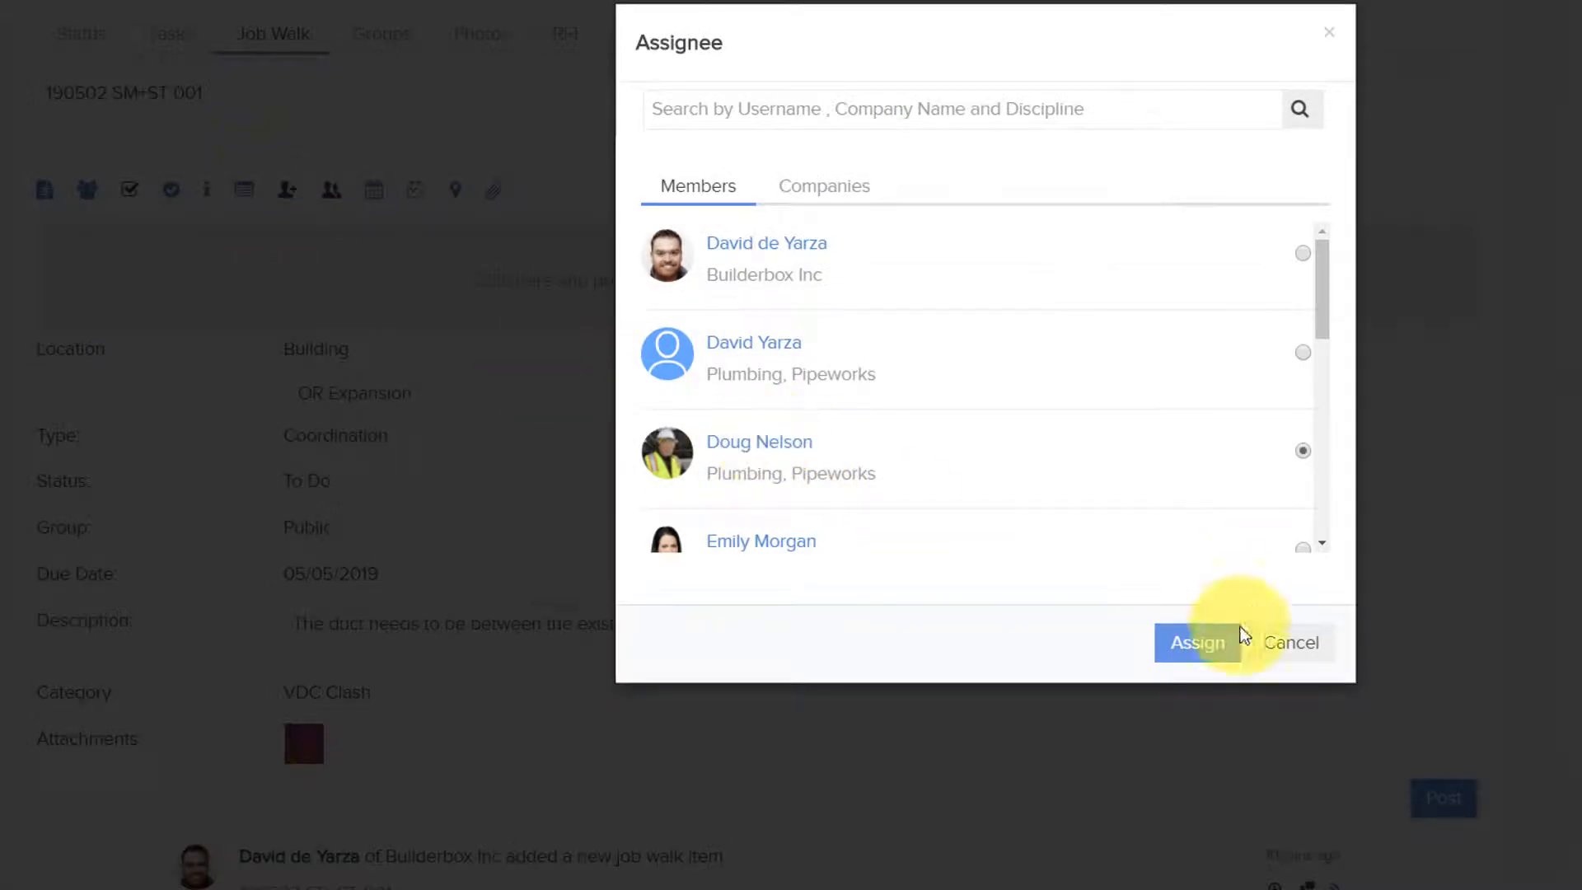
left_click(1189, 642)
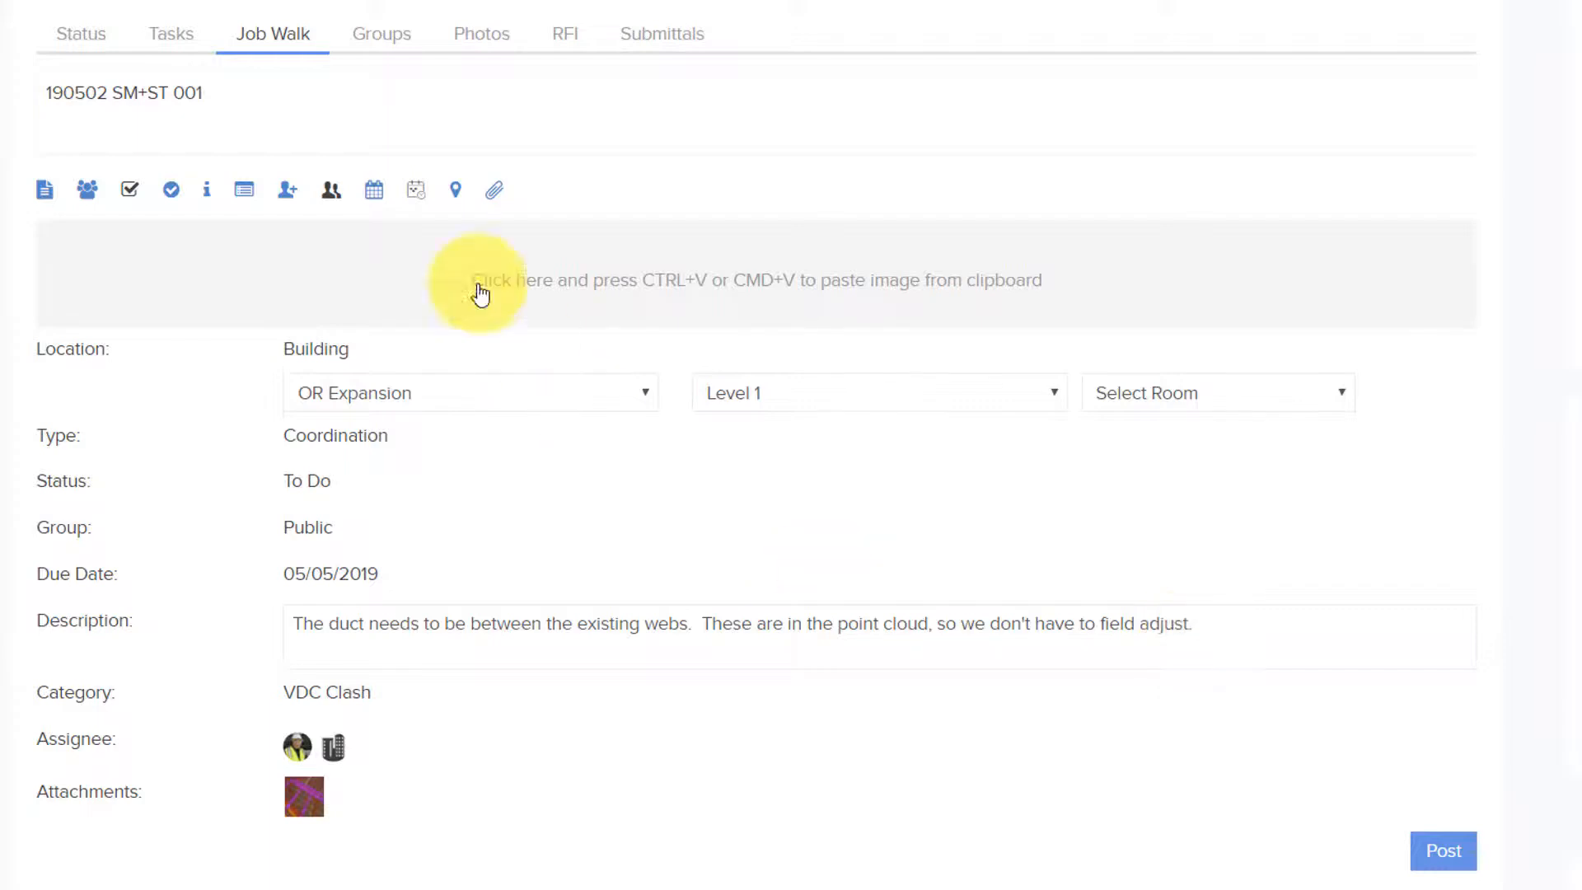
Step: Add the company JM Construction Inc. as a follower of the job walk item
left_click(330, 197)
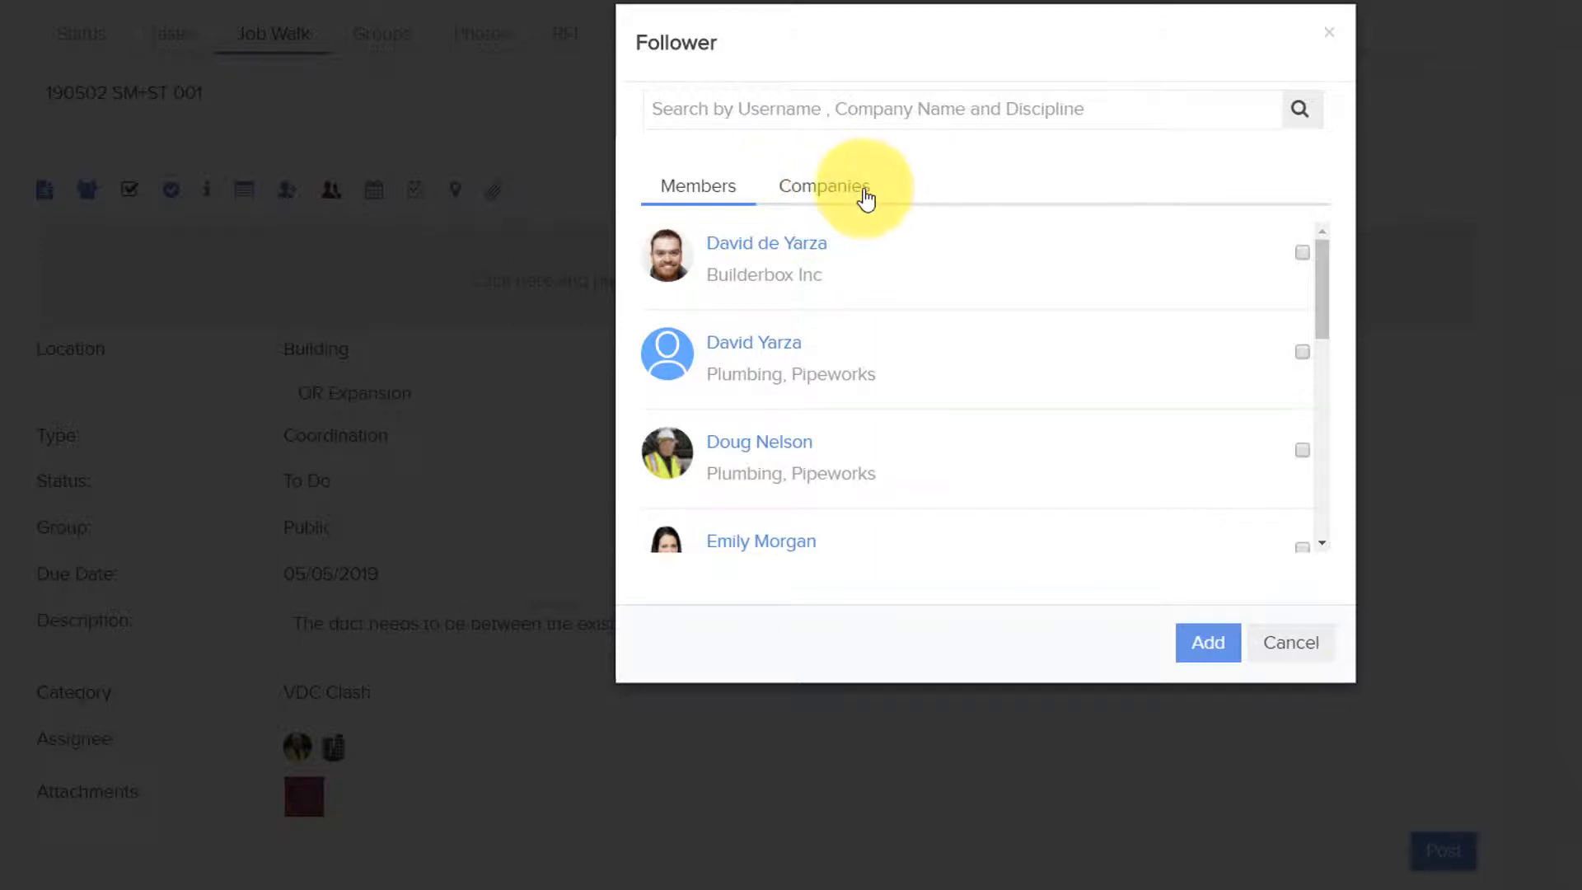
left_click(828, 194)
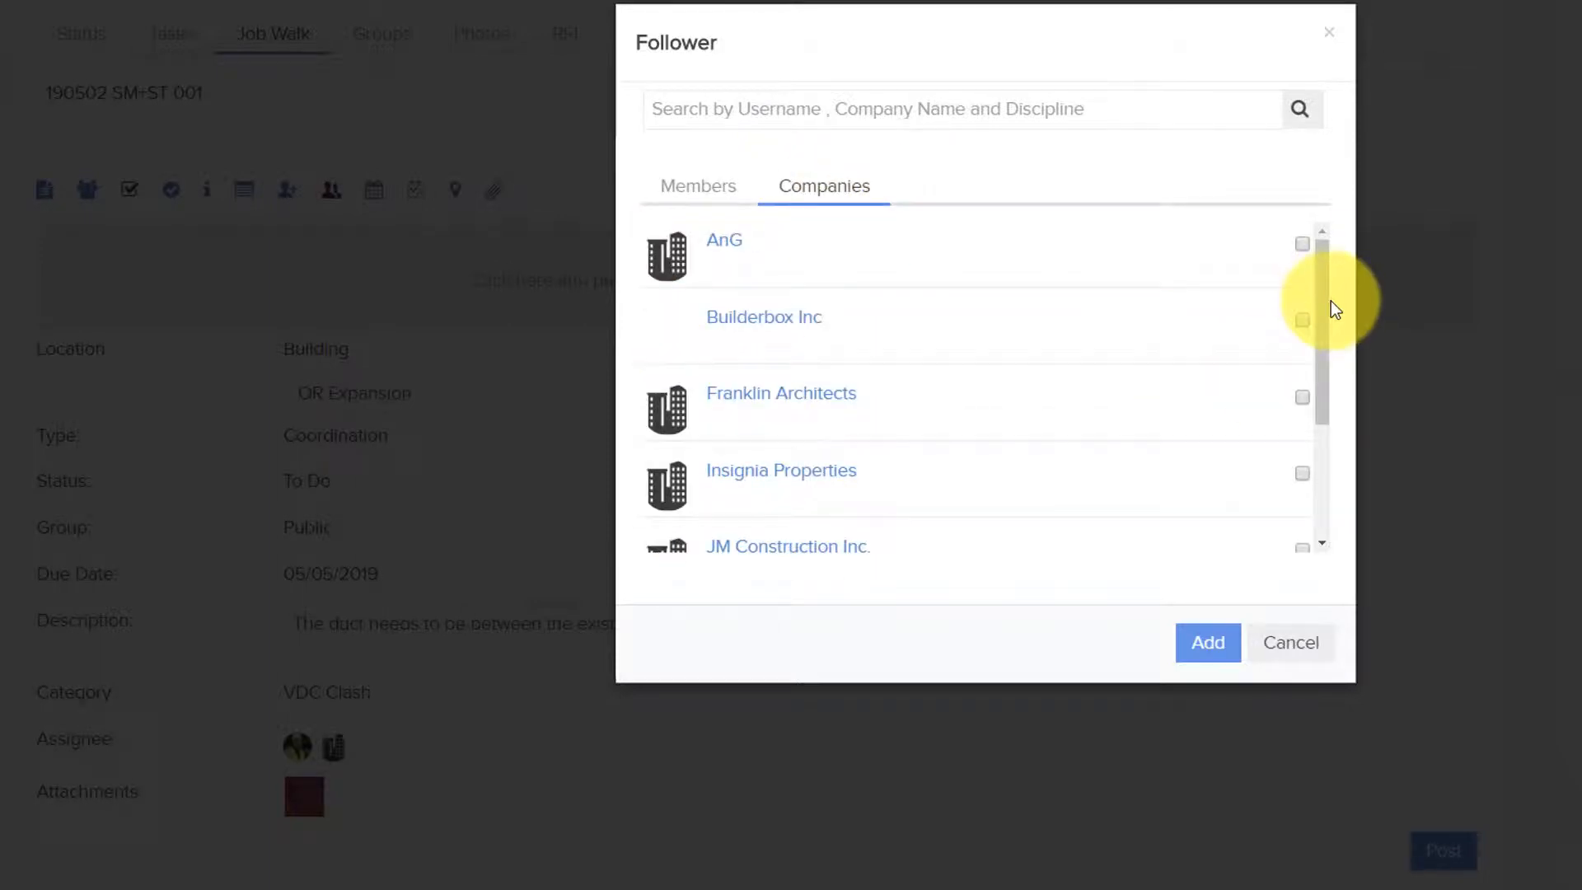
scroll(1326, 298, "down", 3)
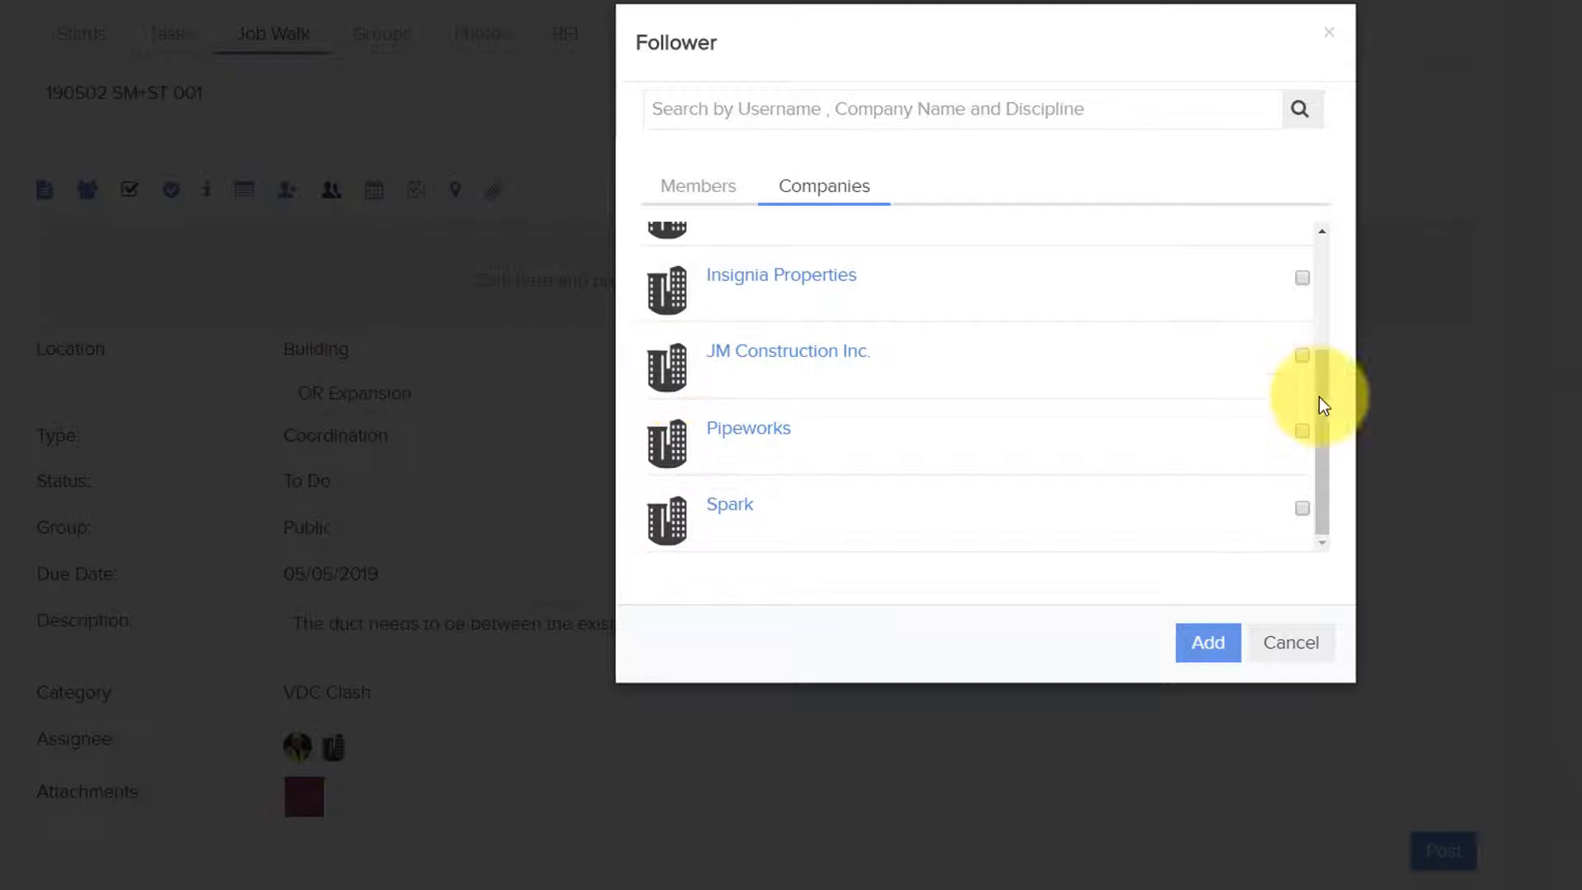
left_click(1300, 359)
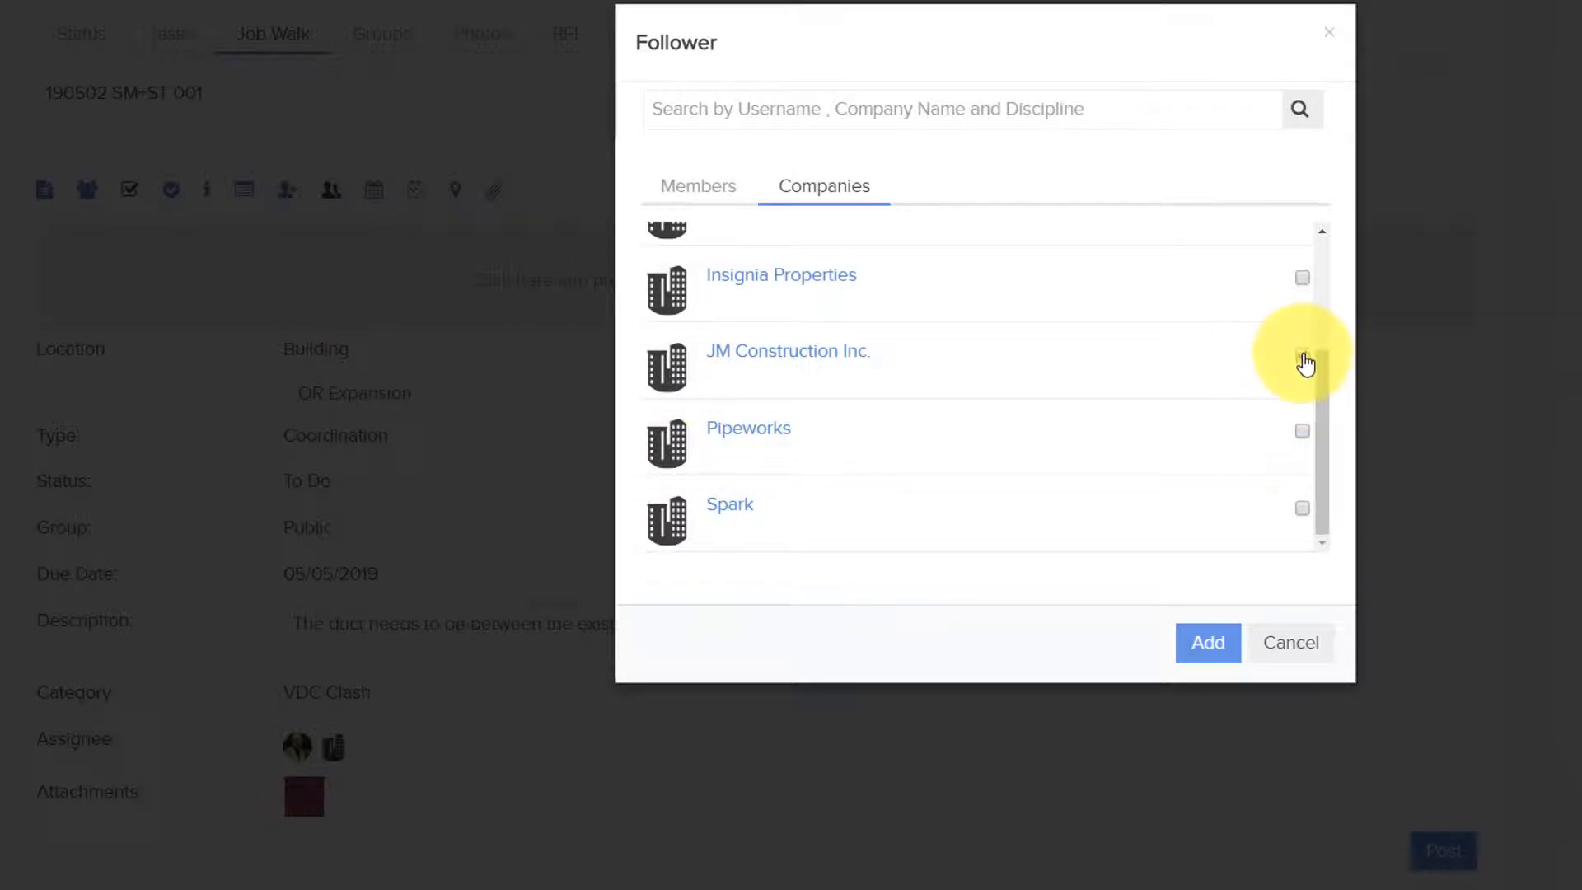
left_click(1210, 646)
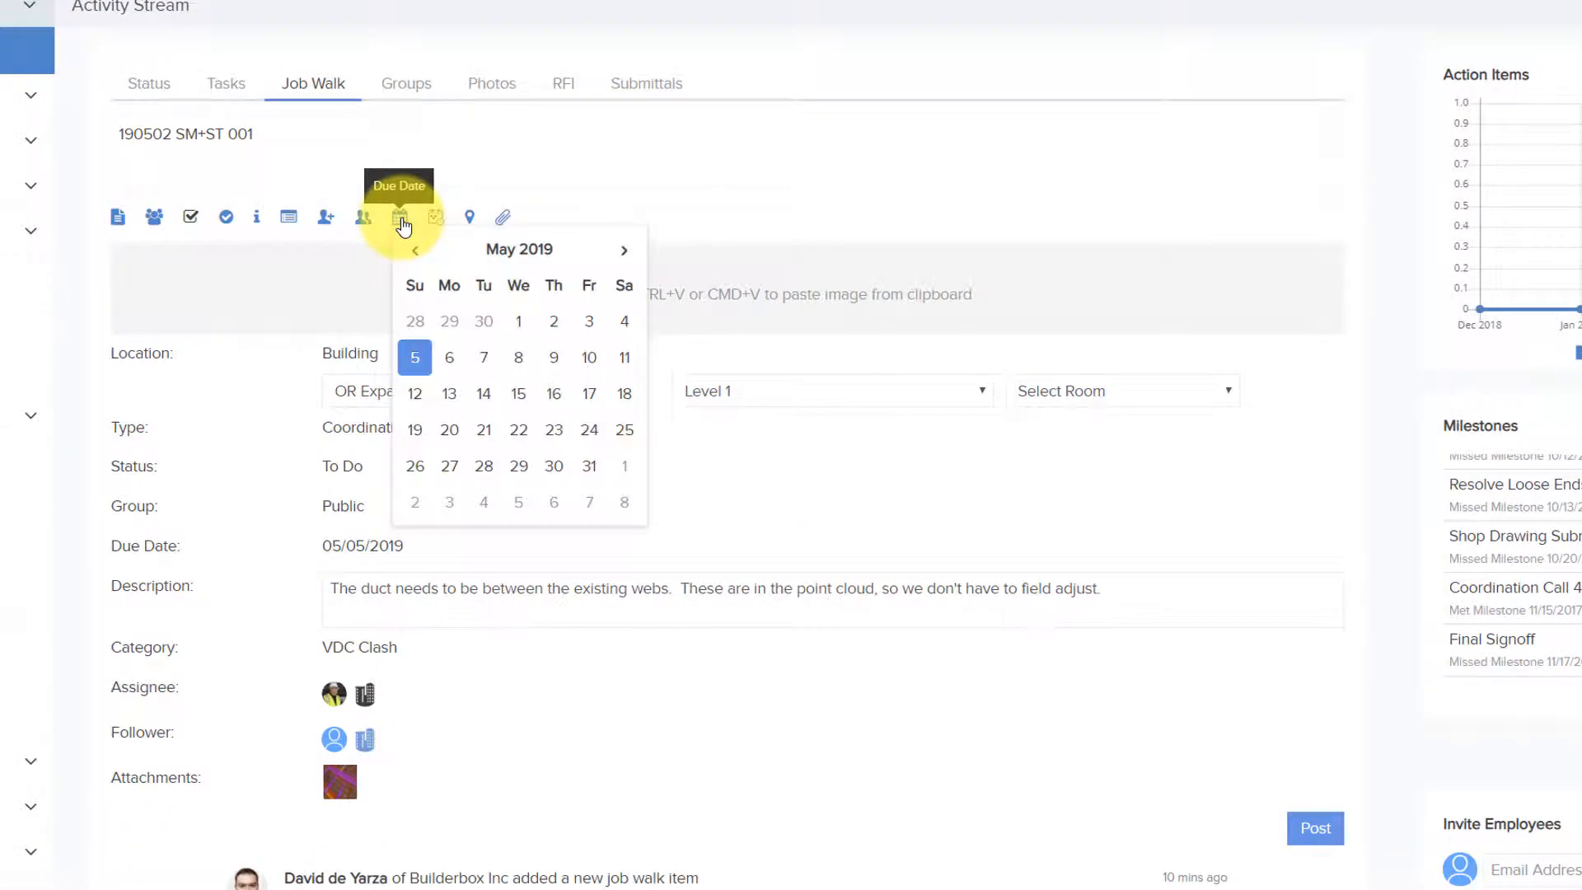
Step: Set the item's due date to 05/24/2019 and its reminder to 05/20/2019 08:00
left_click(589, 430)
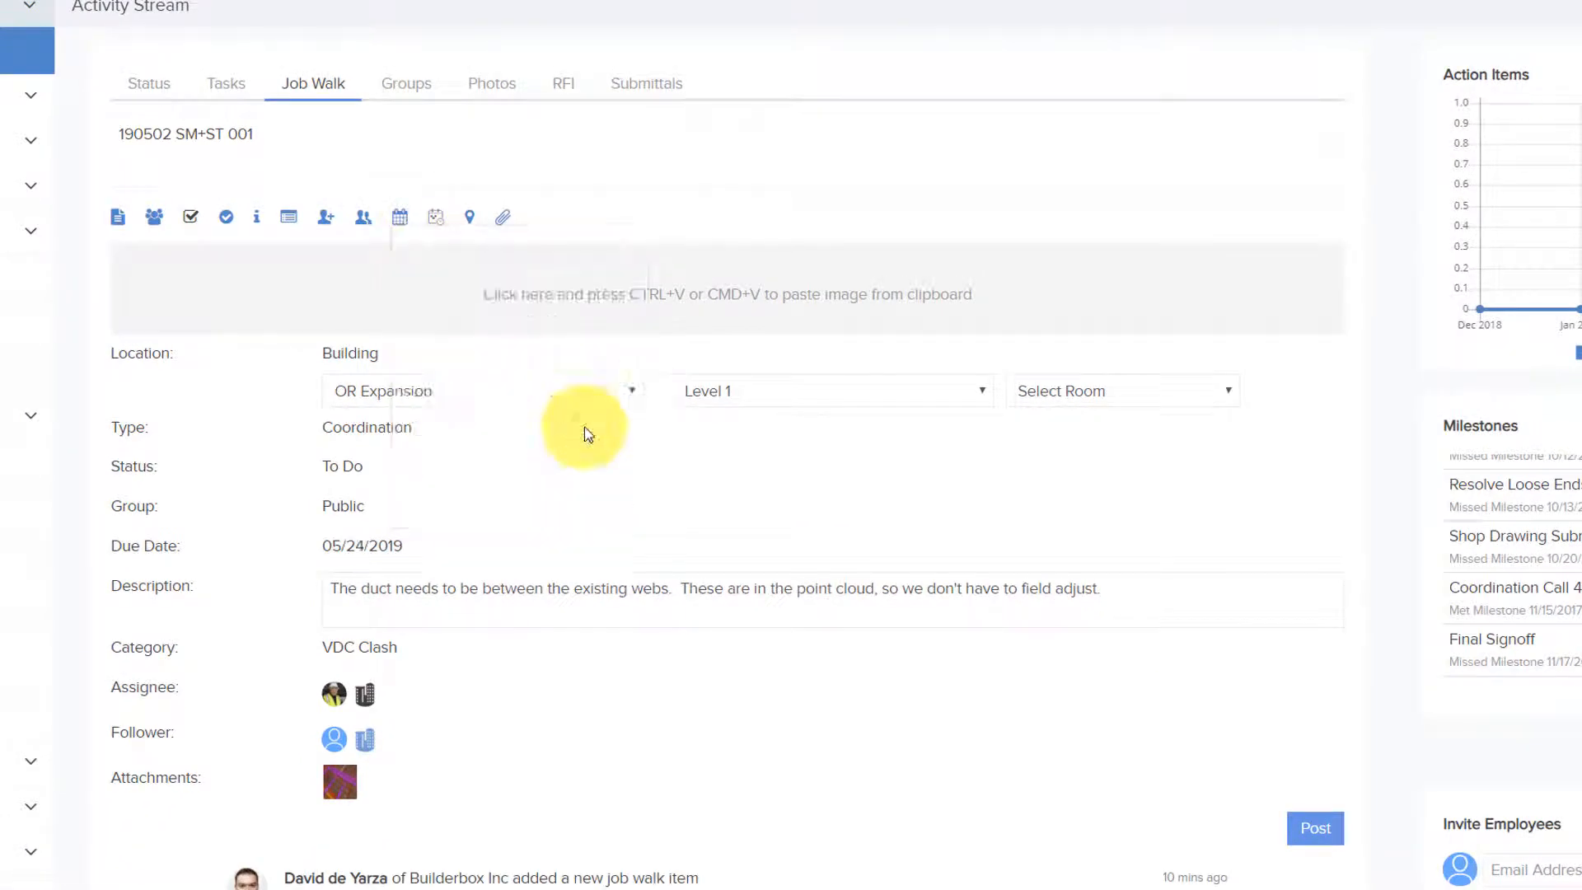
left_click(434, 229)
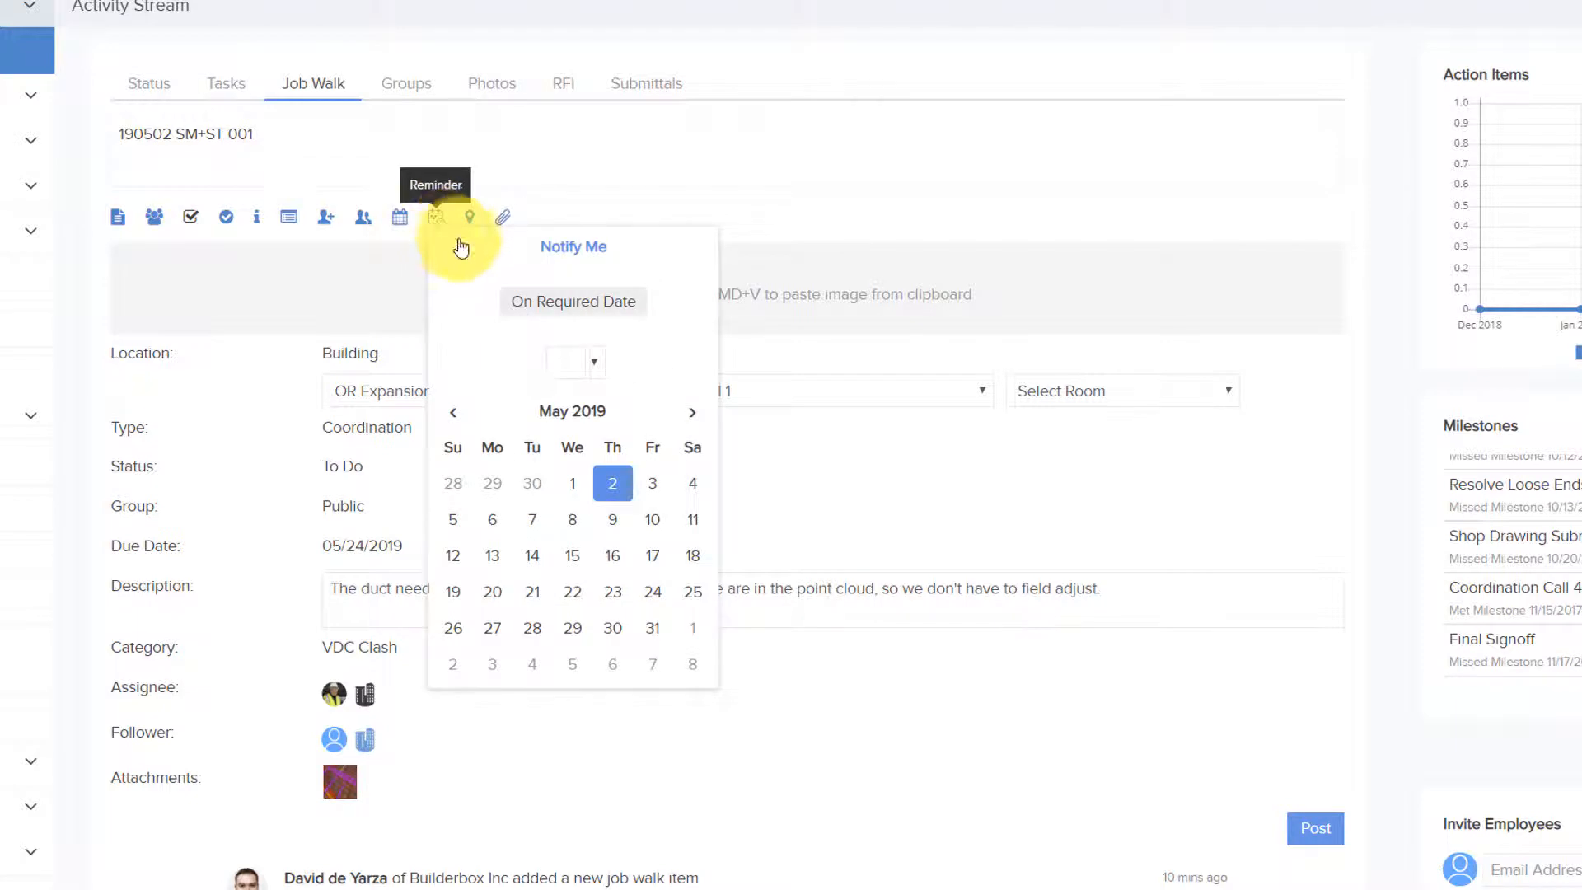
left_click(503, 588)
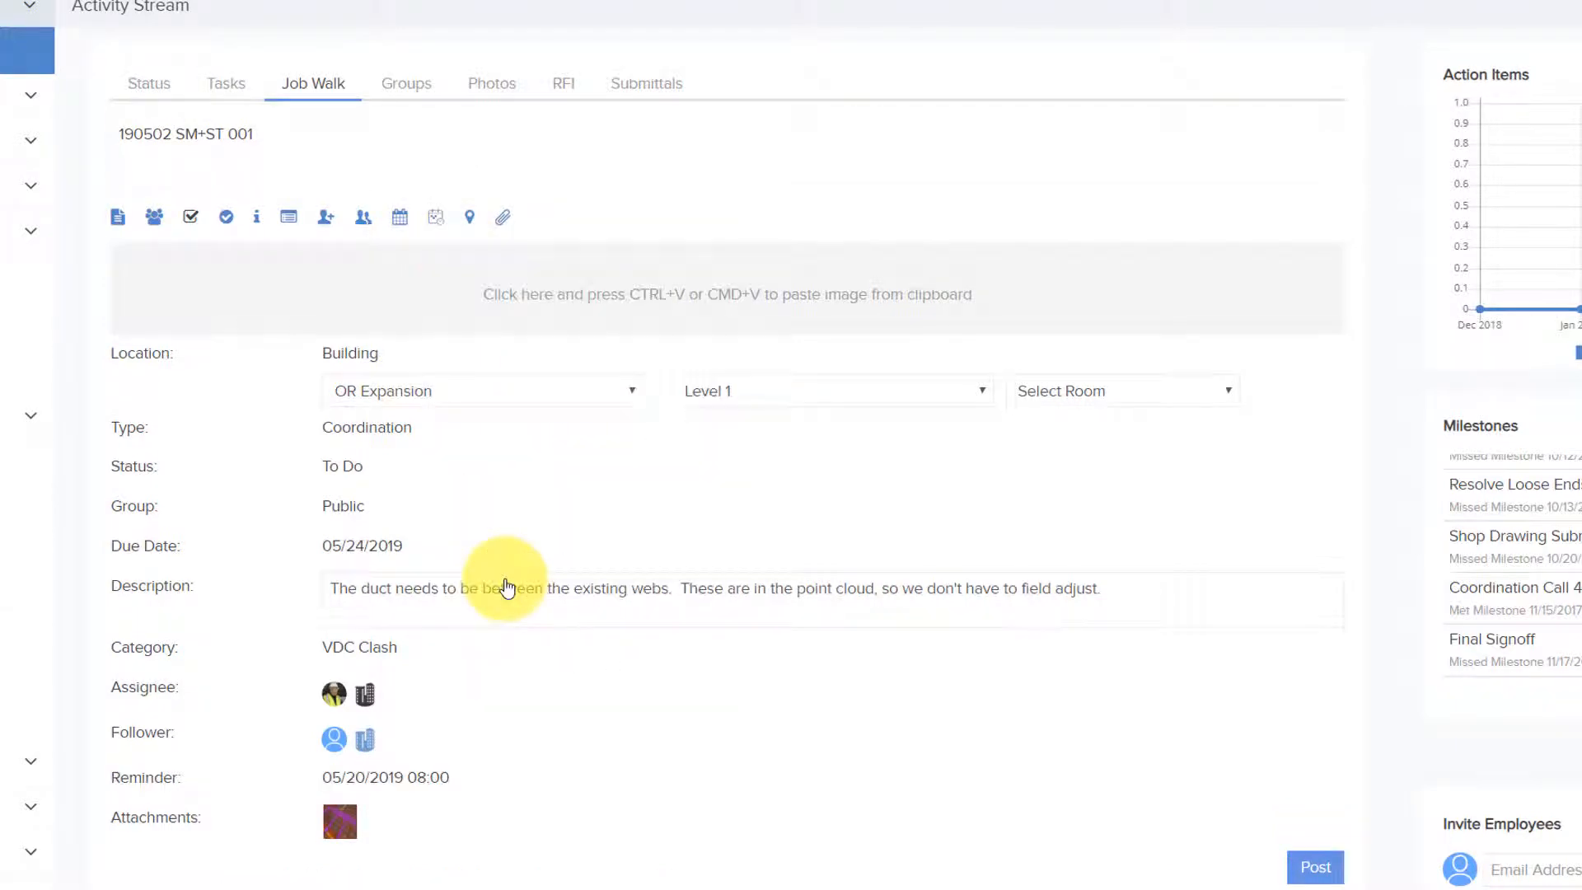
Step: Post the completed job walk item to the activity stream
left_click(1305, 865)
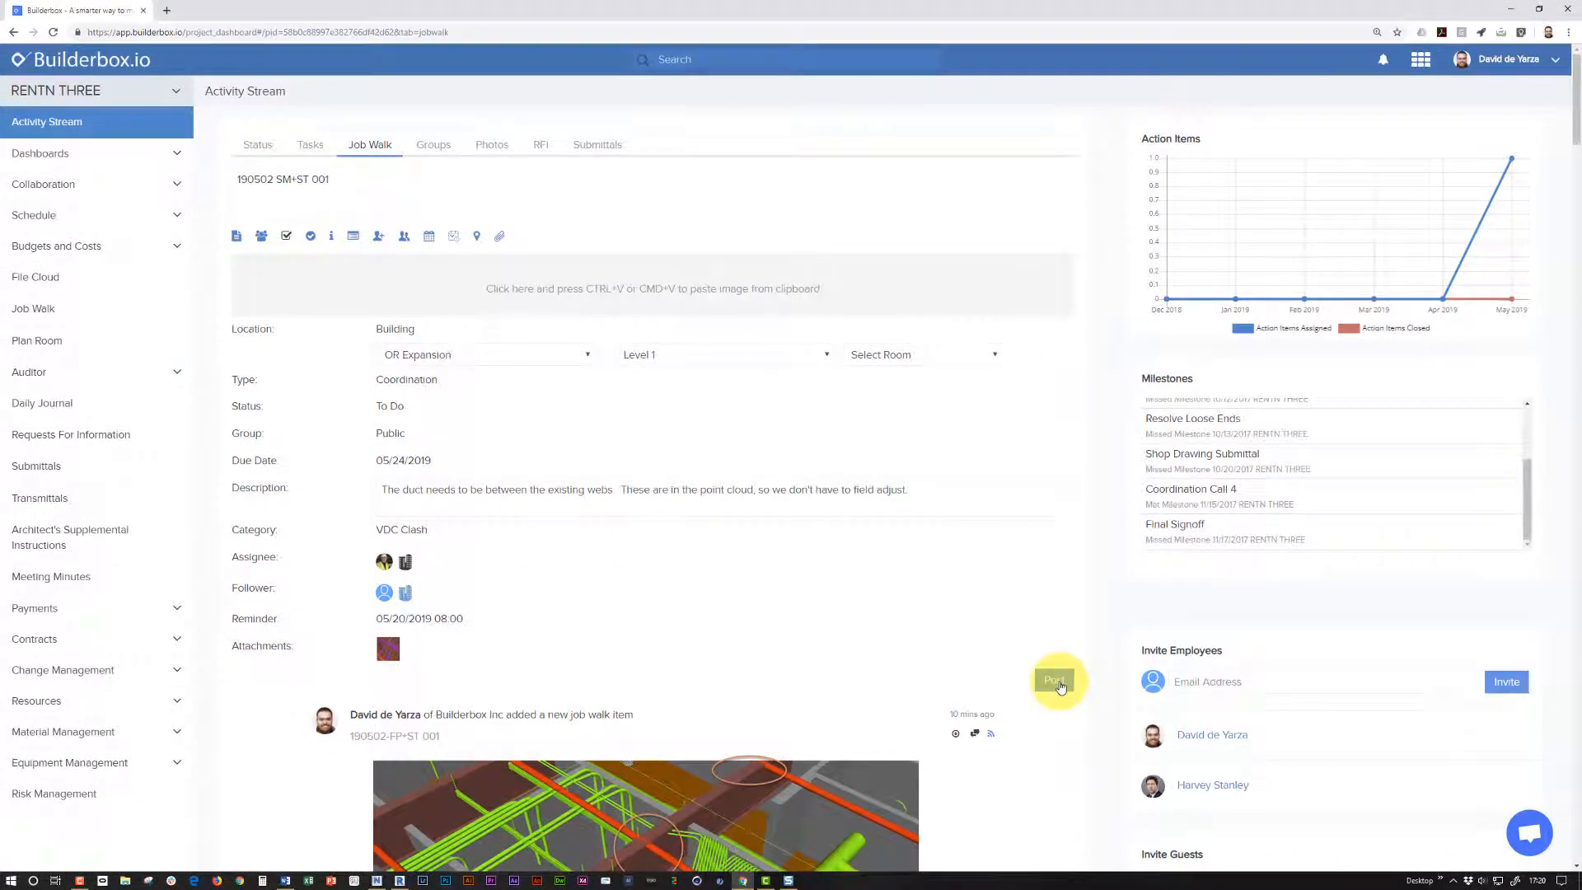
left_click(1056, 681)
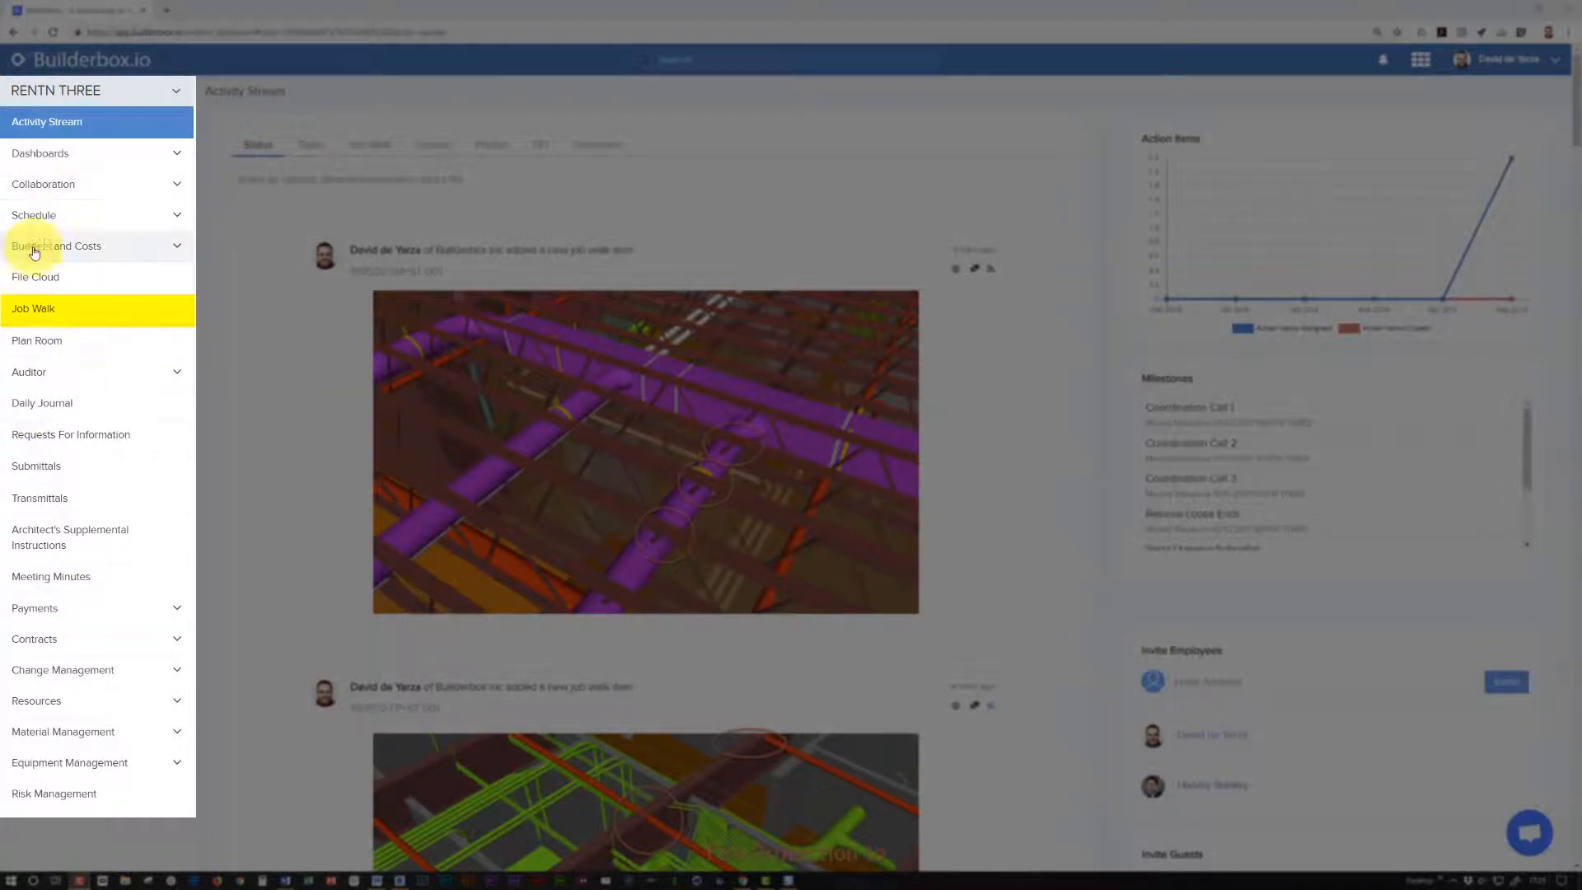
Step: Open the project's Job Walk items, examine them in the table view and return to the list view
left_click(38, 311)
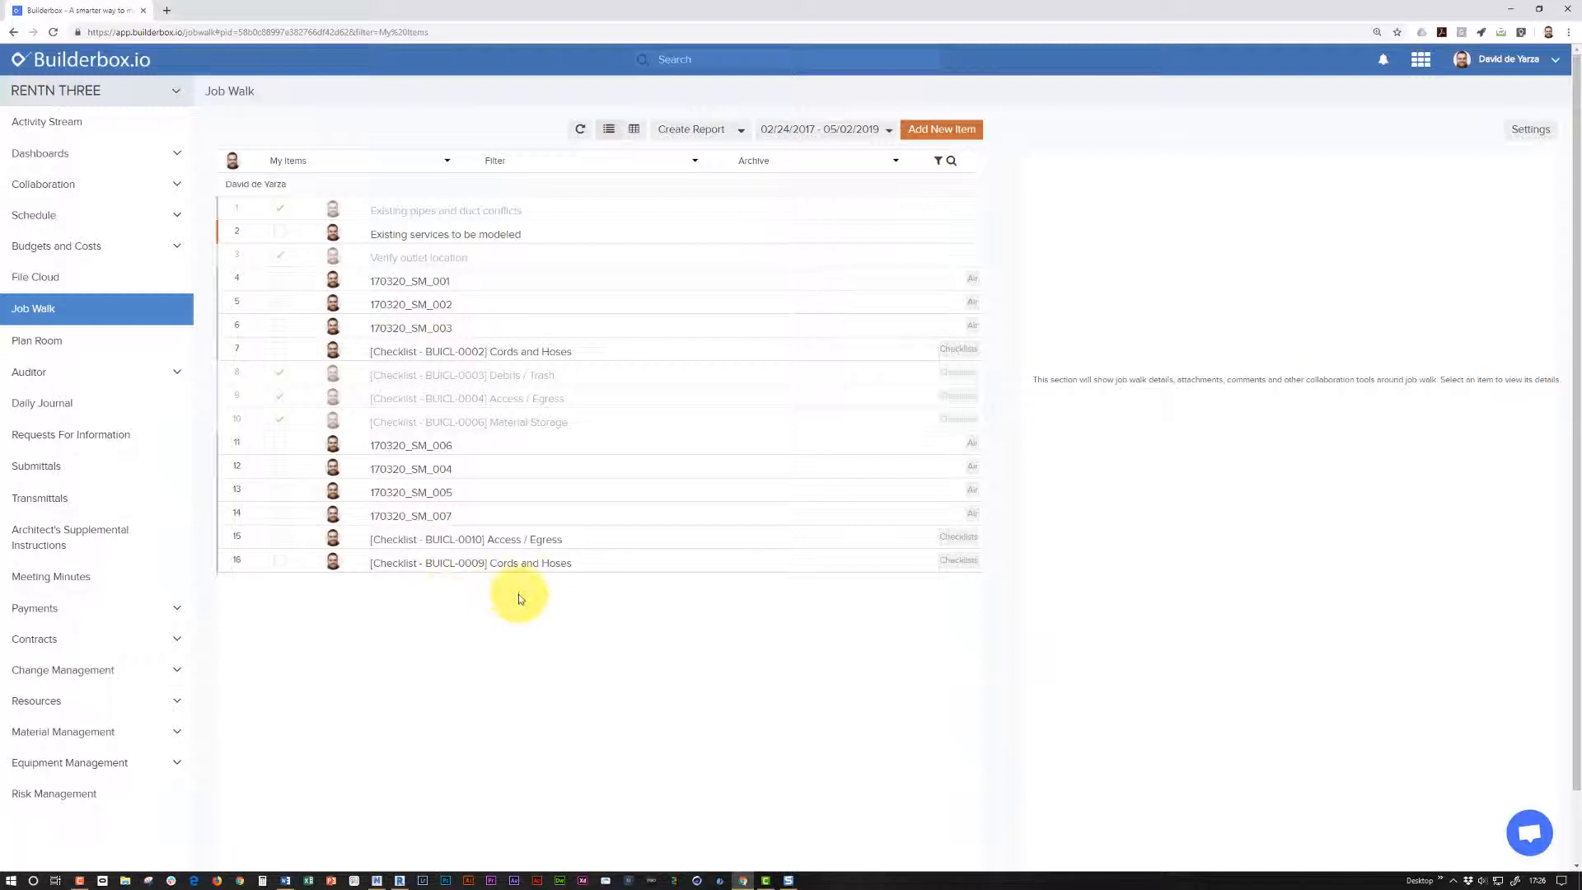
left_click(634, 131)
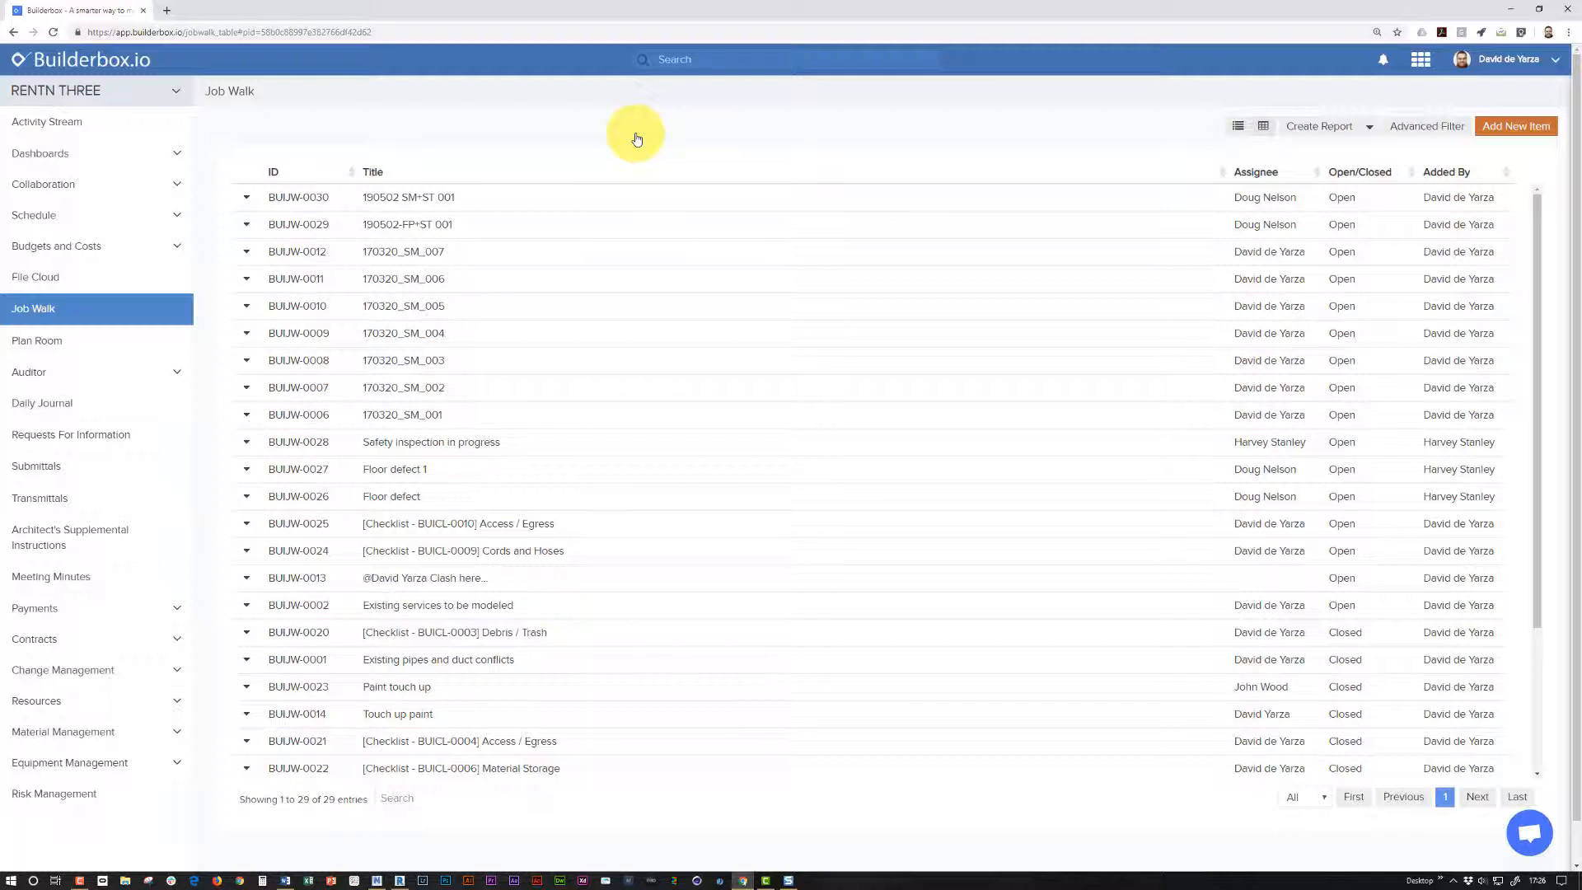
left_click(1234, 132)
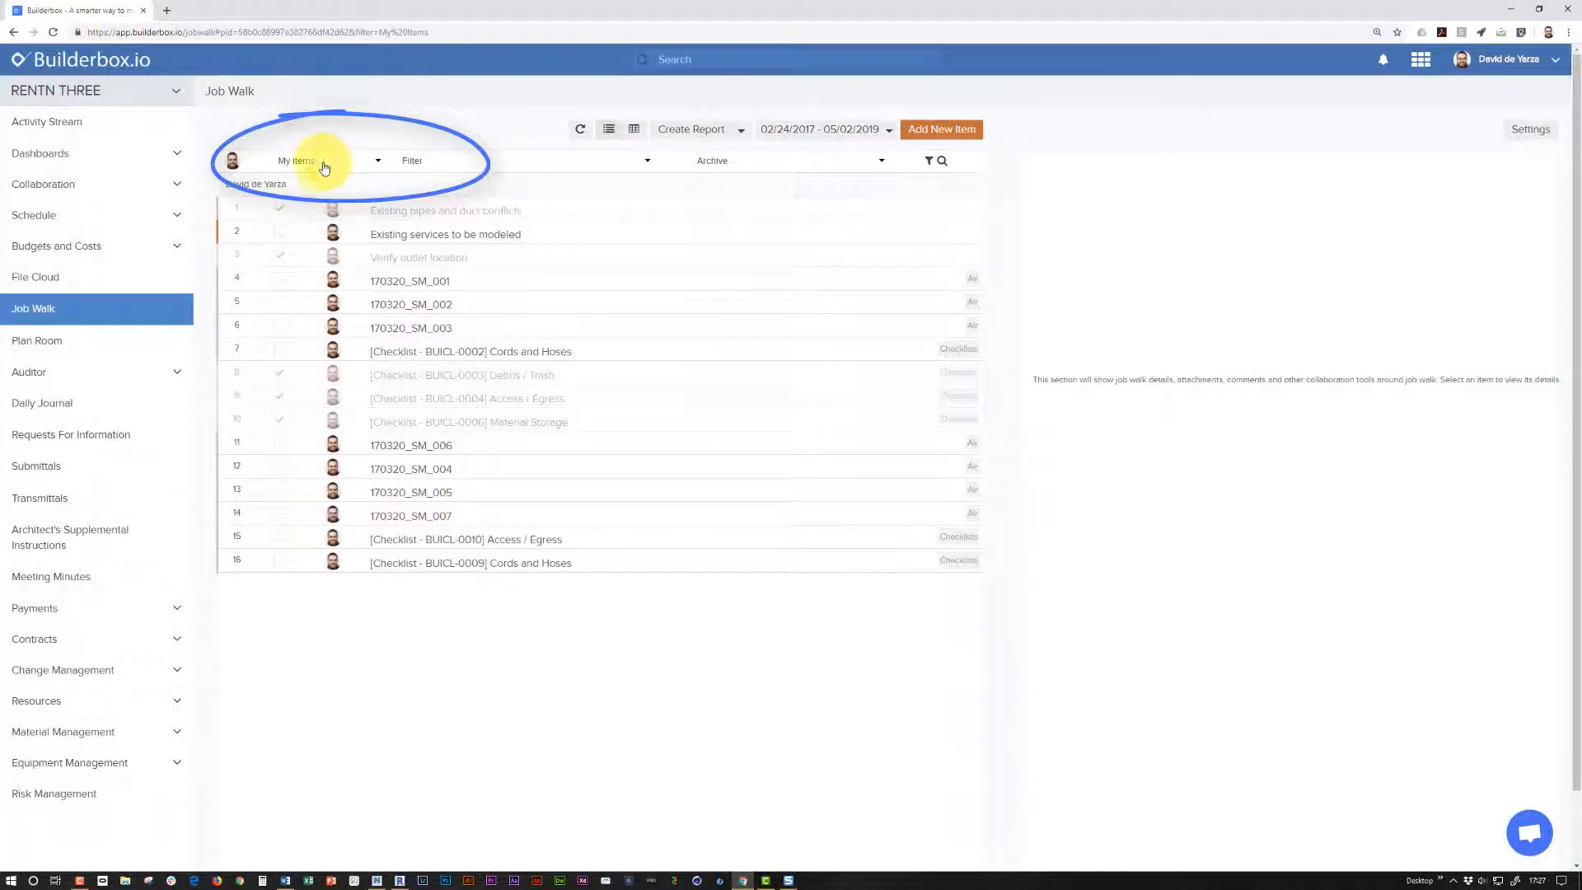
Step: Organize the Job Walk list by Company instead of My Items
left_click(299, 162)
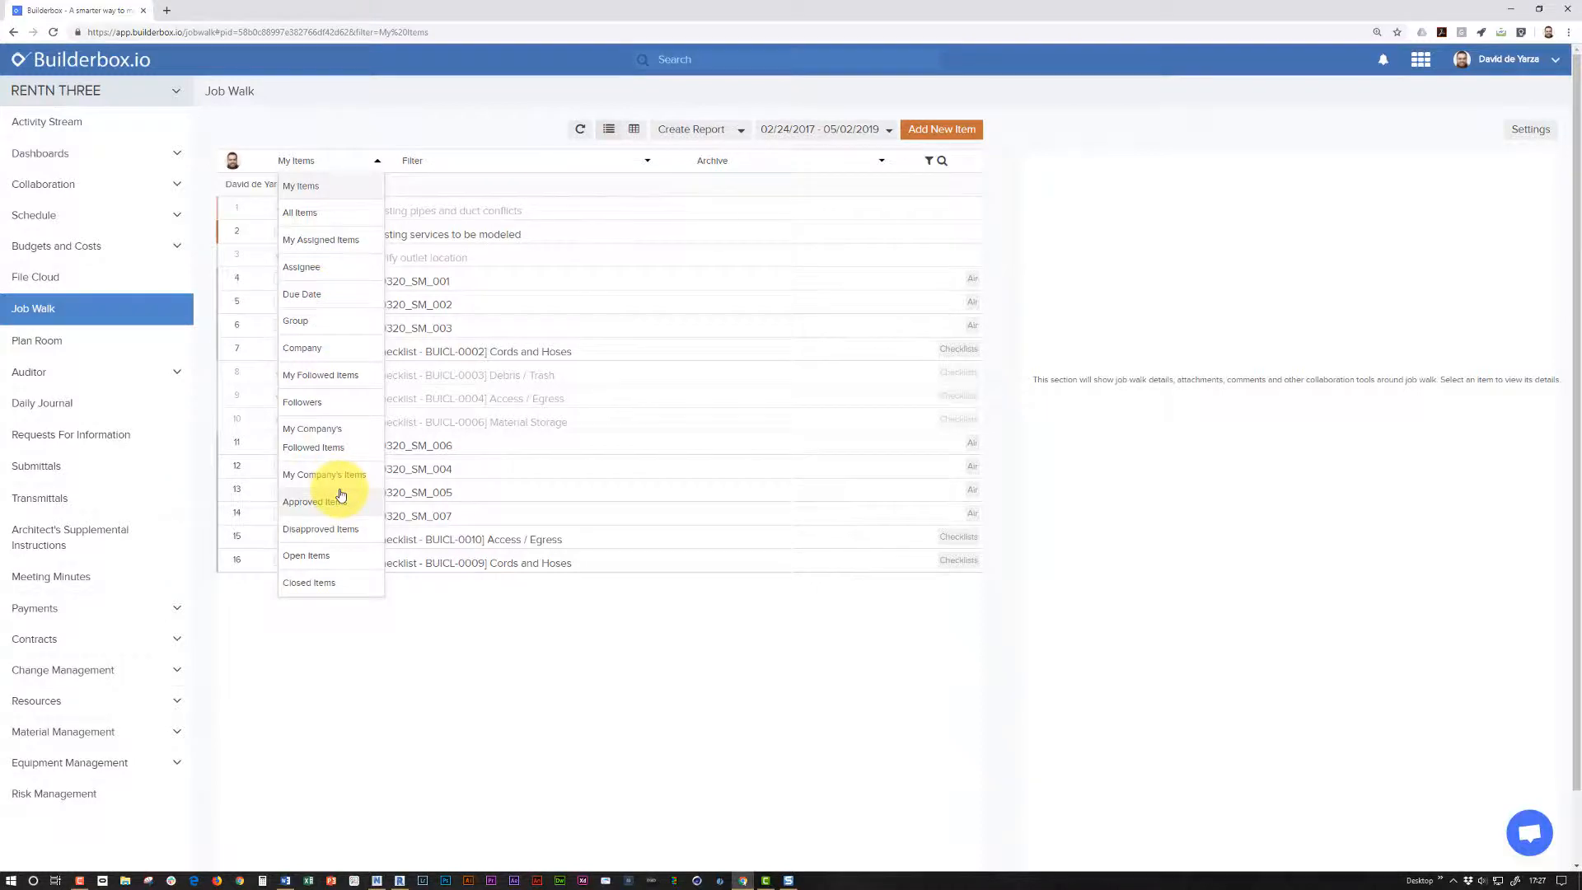
left_click(321, 356)
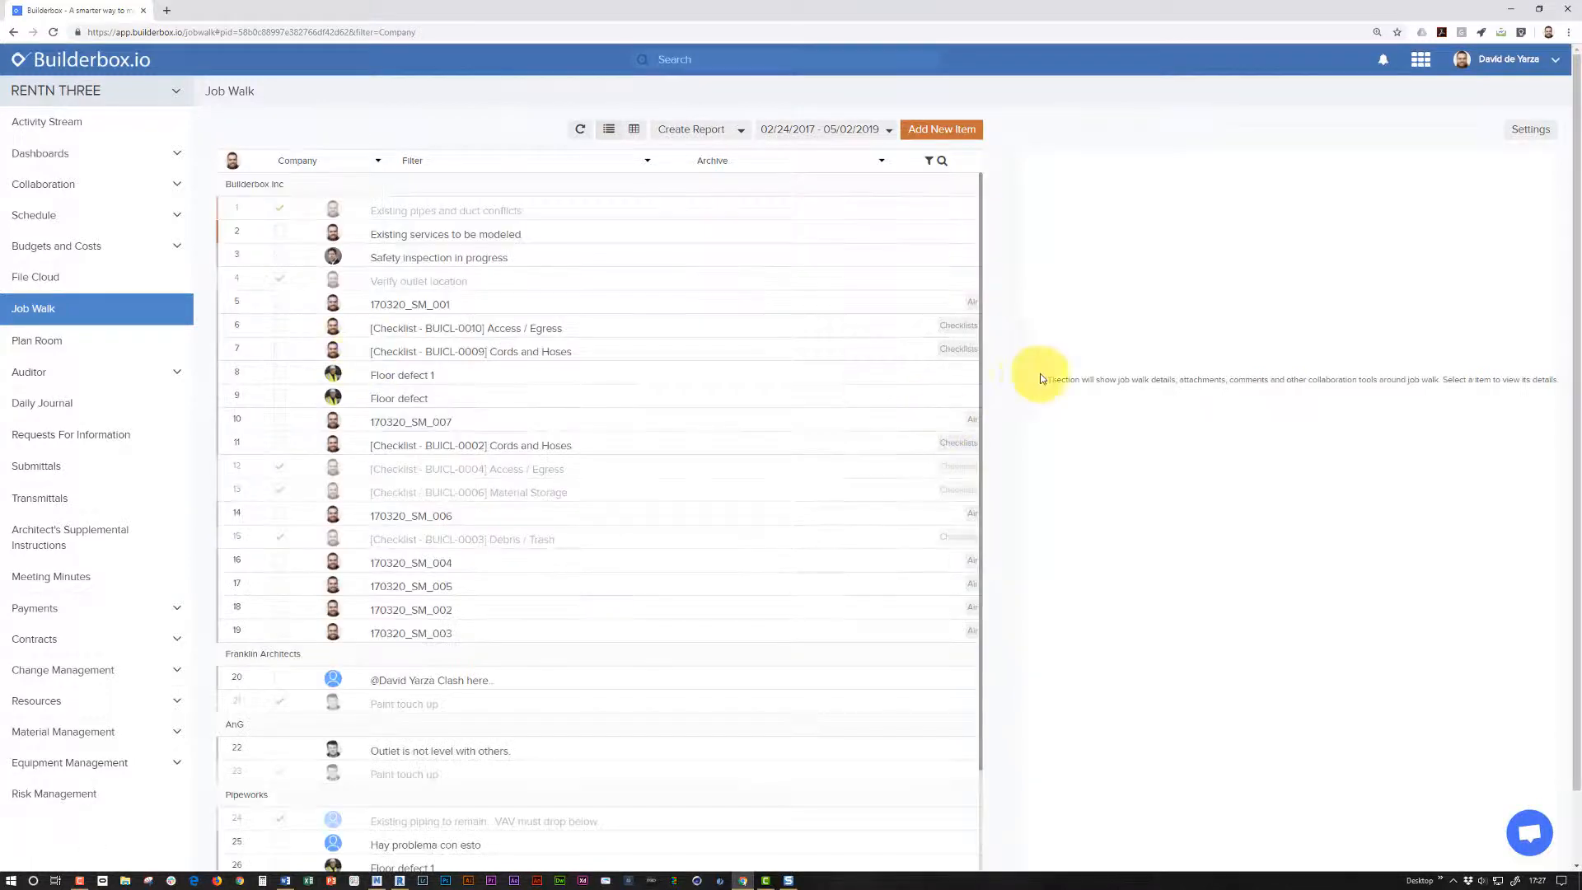
Step: Open the 190502 SM+ST 001 job walk item under Pipeworks, expand its full details and follow it
scroll(1005, 406, "down", 3)
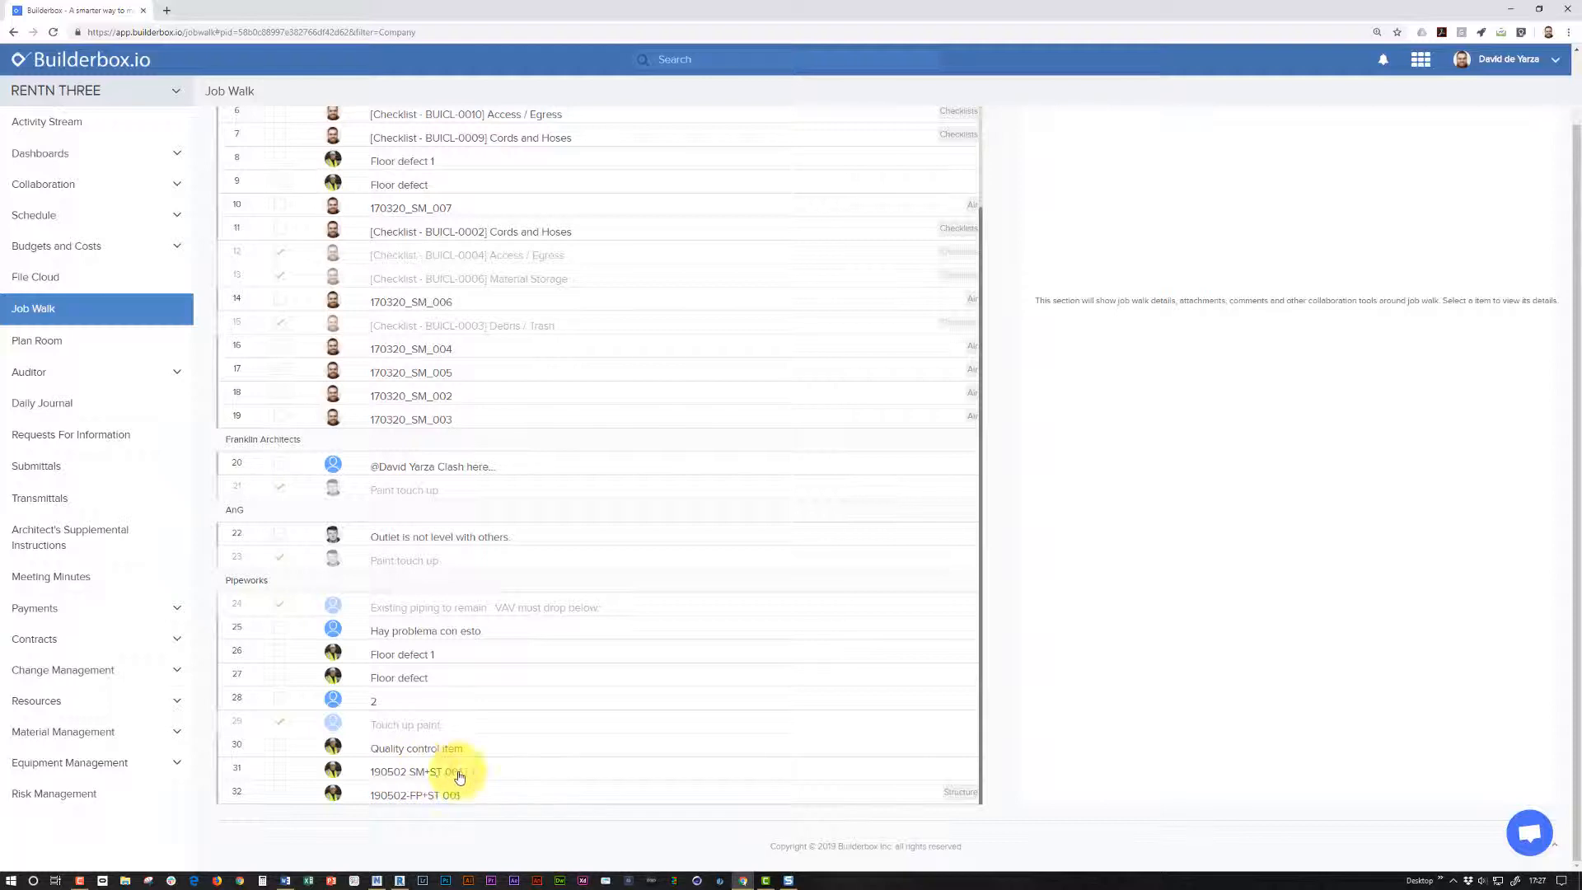
left_click(432, 777)
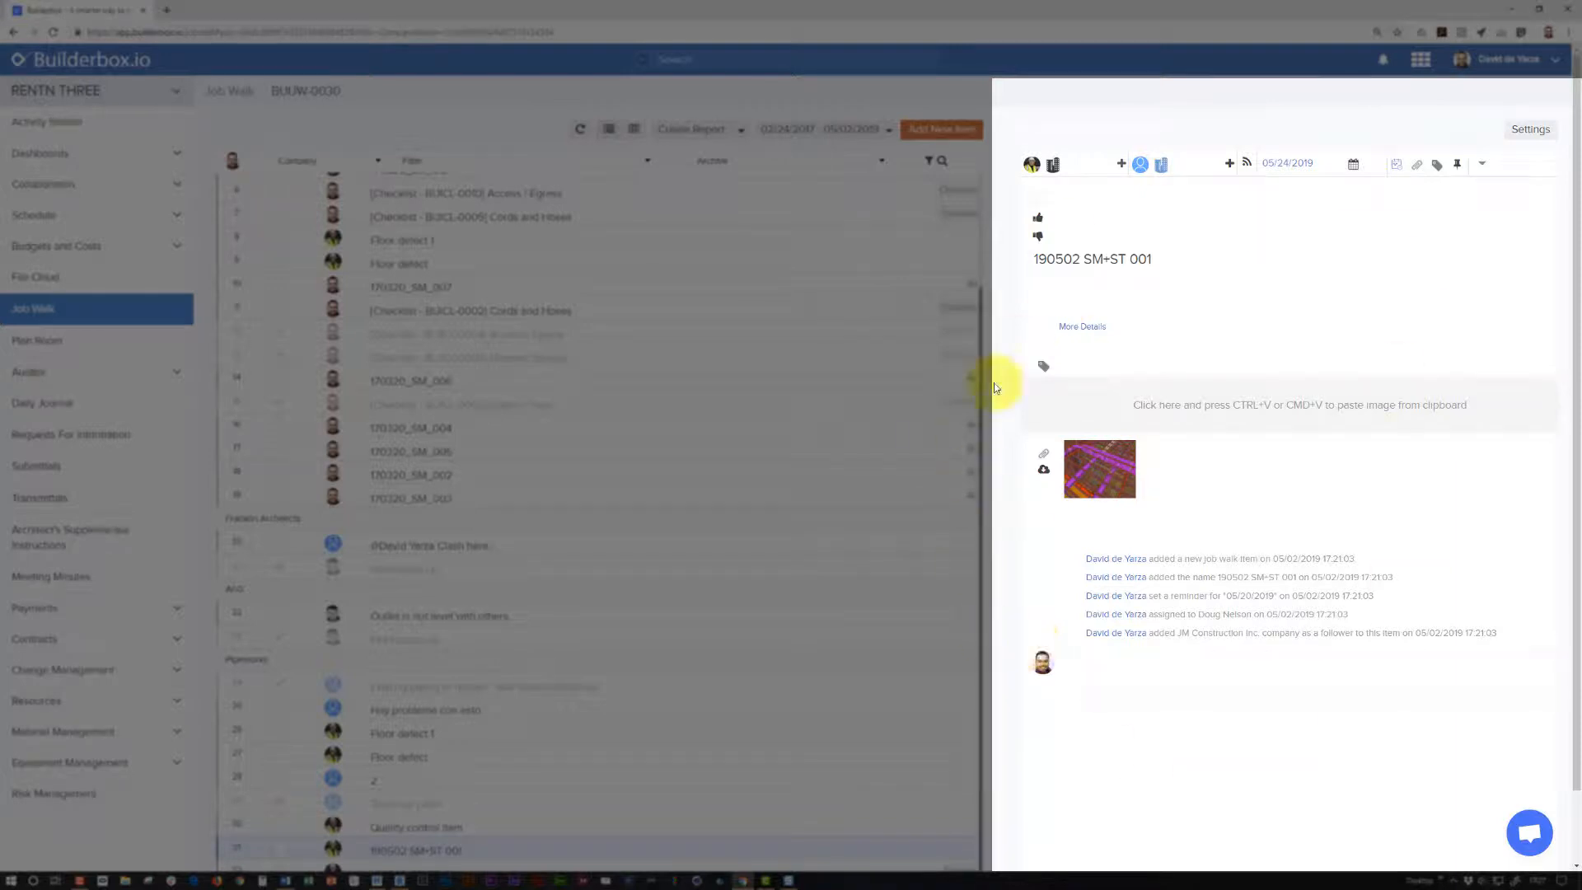
left_click(1087, 330)
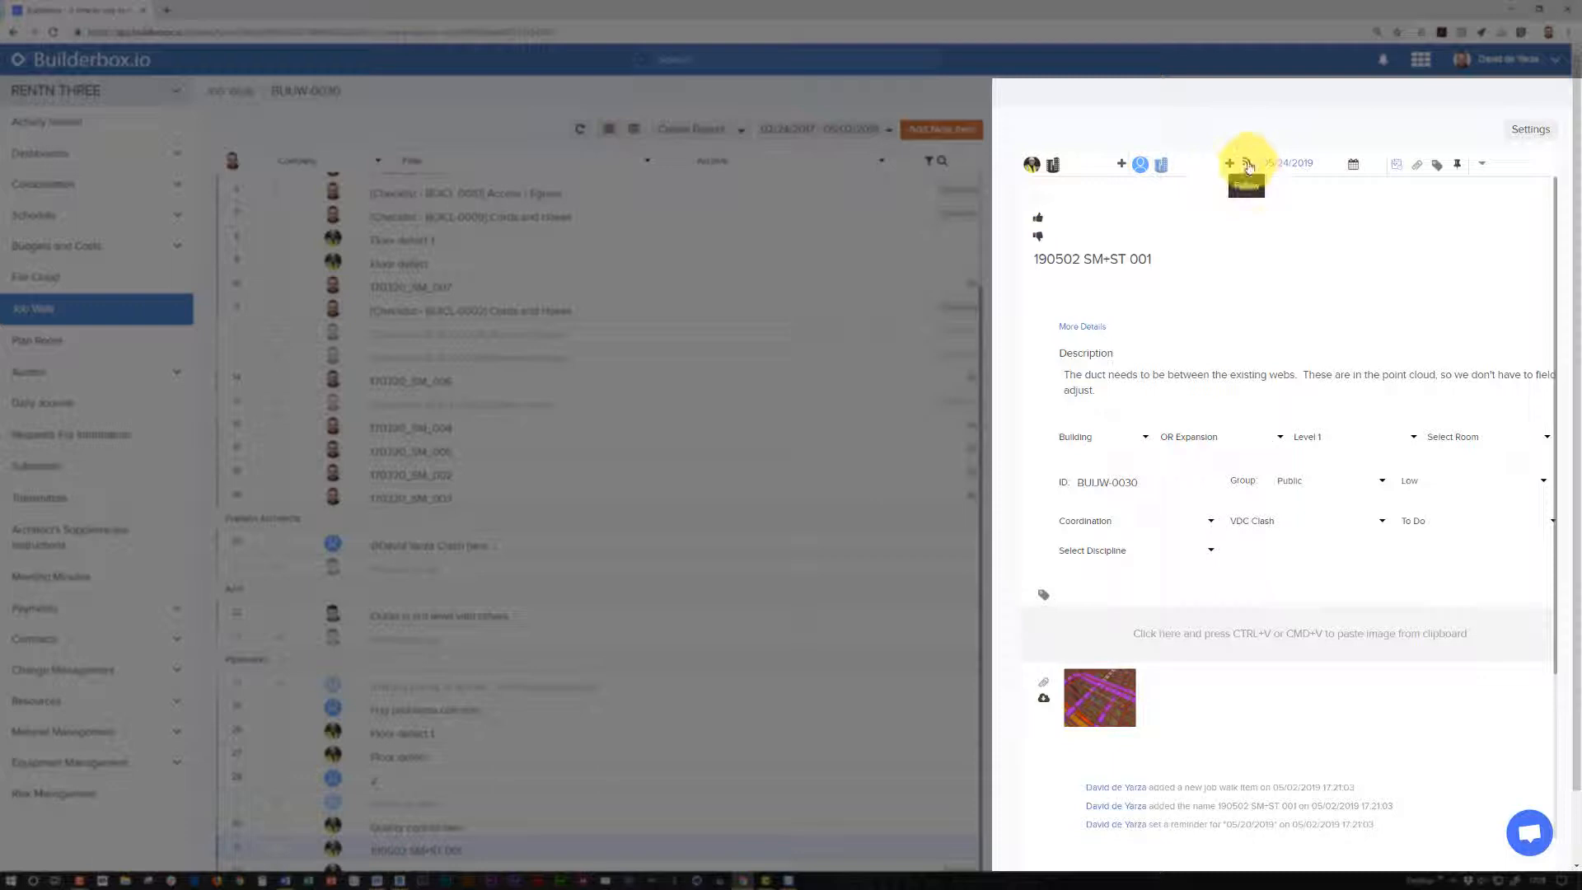
left_click(1248, 165)
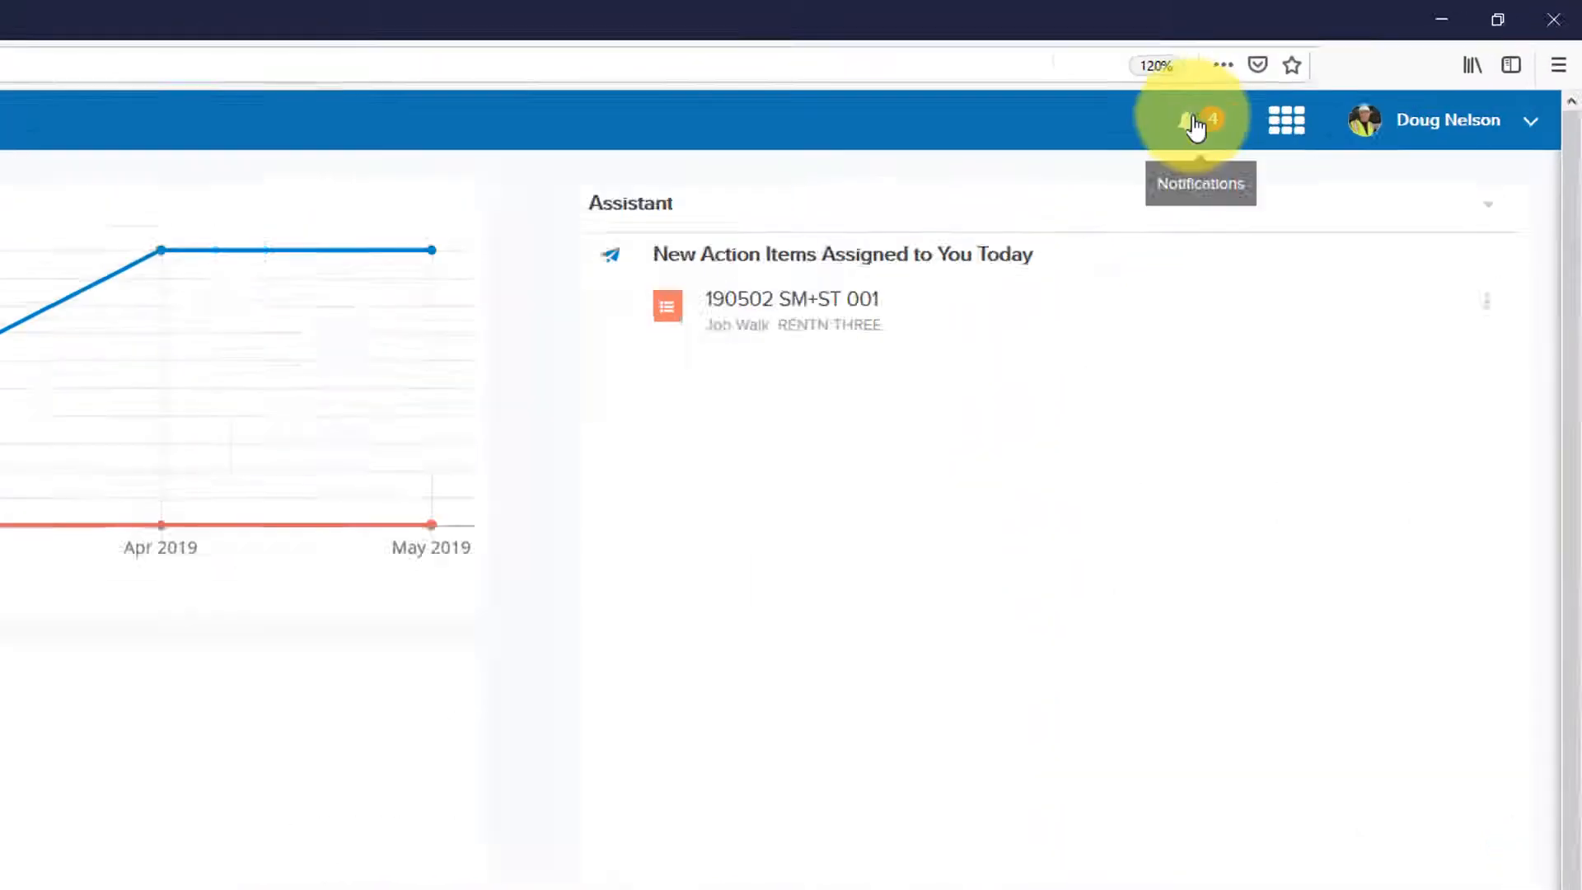
Step: In the assignee's account, open the 190502 SM+ST 001 assignment notification and examine the item's full details and clash image
left_click(1192, 125)
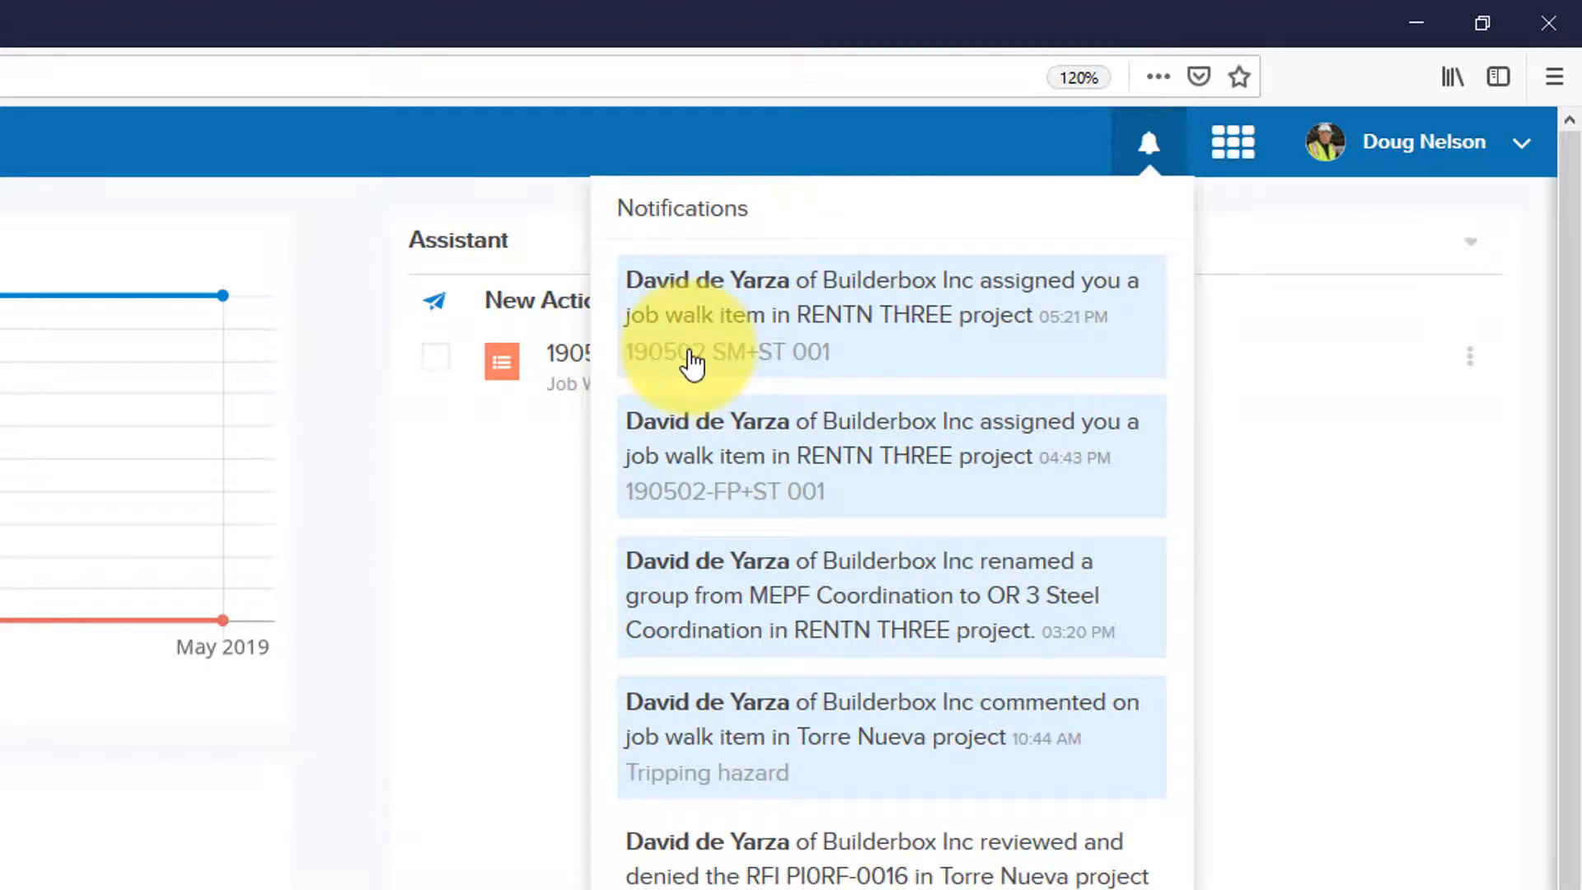
left_click(769, 360)
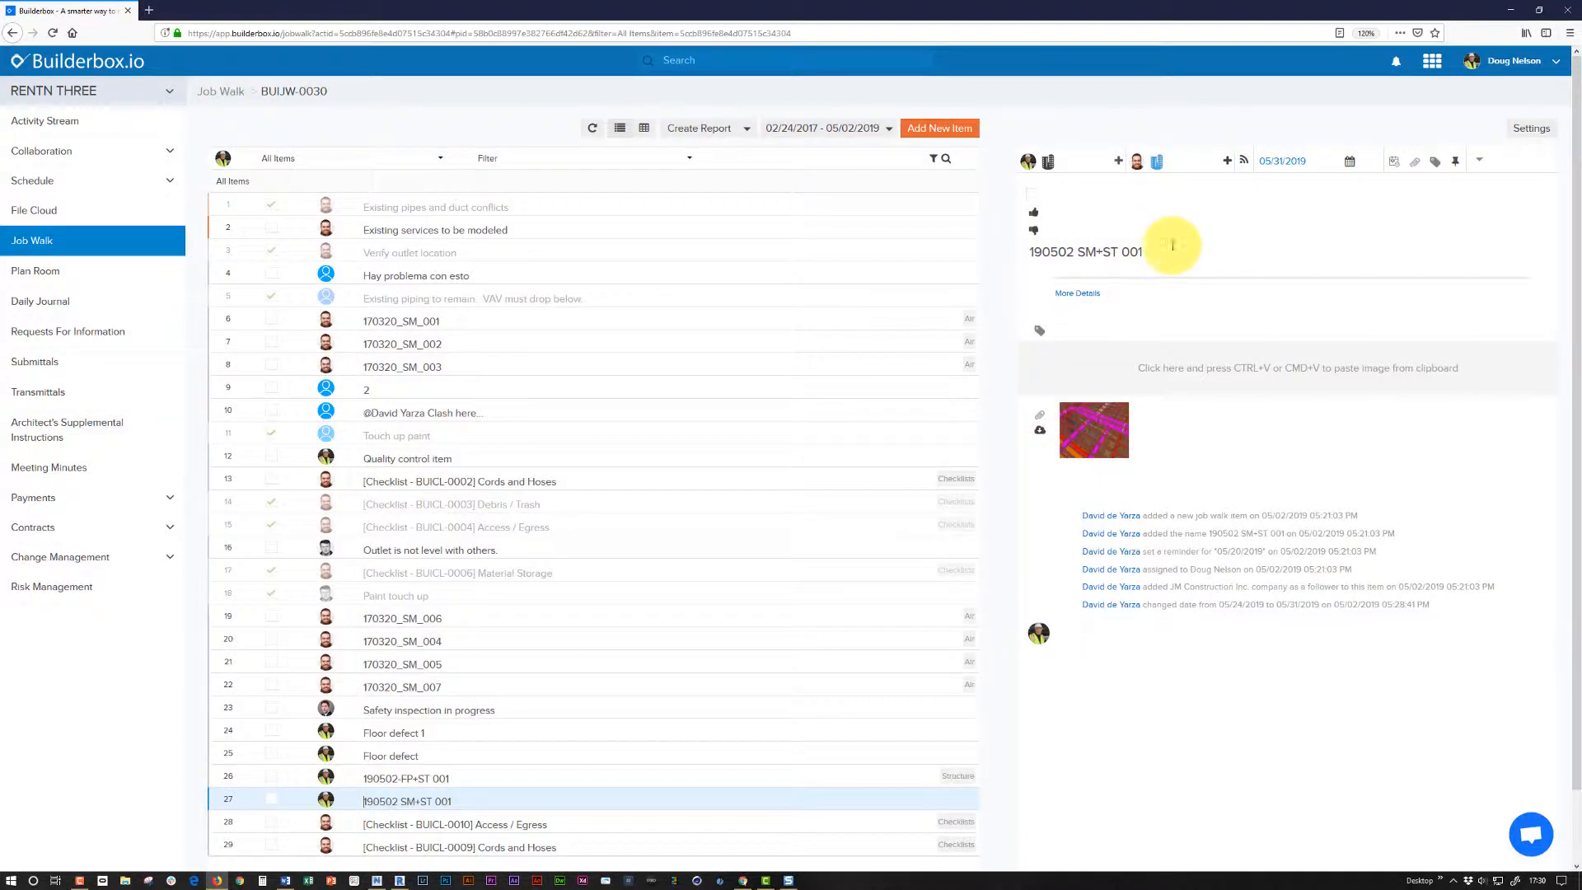
left_click(1077, 293)
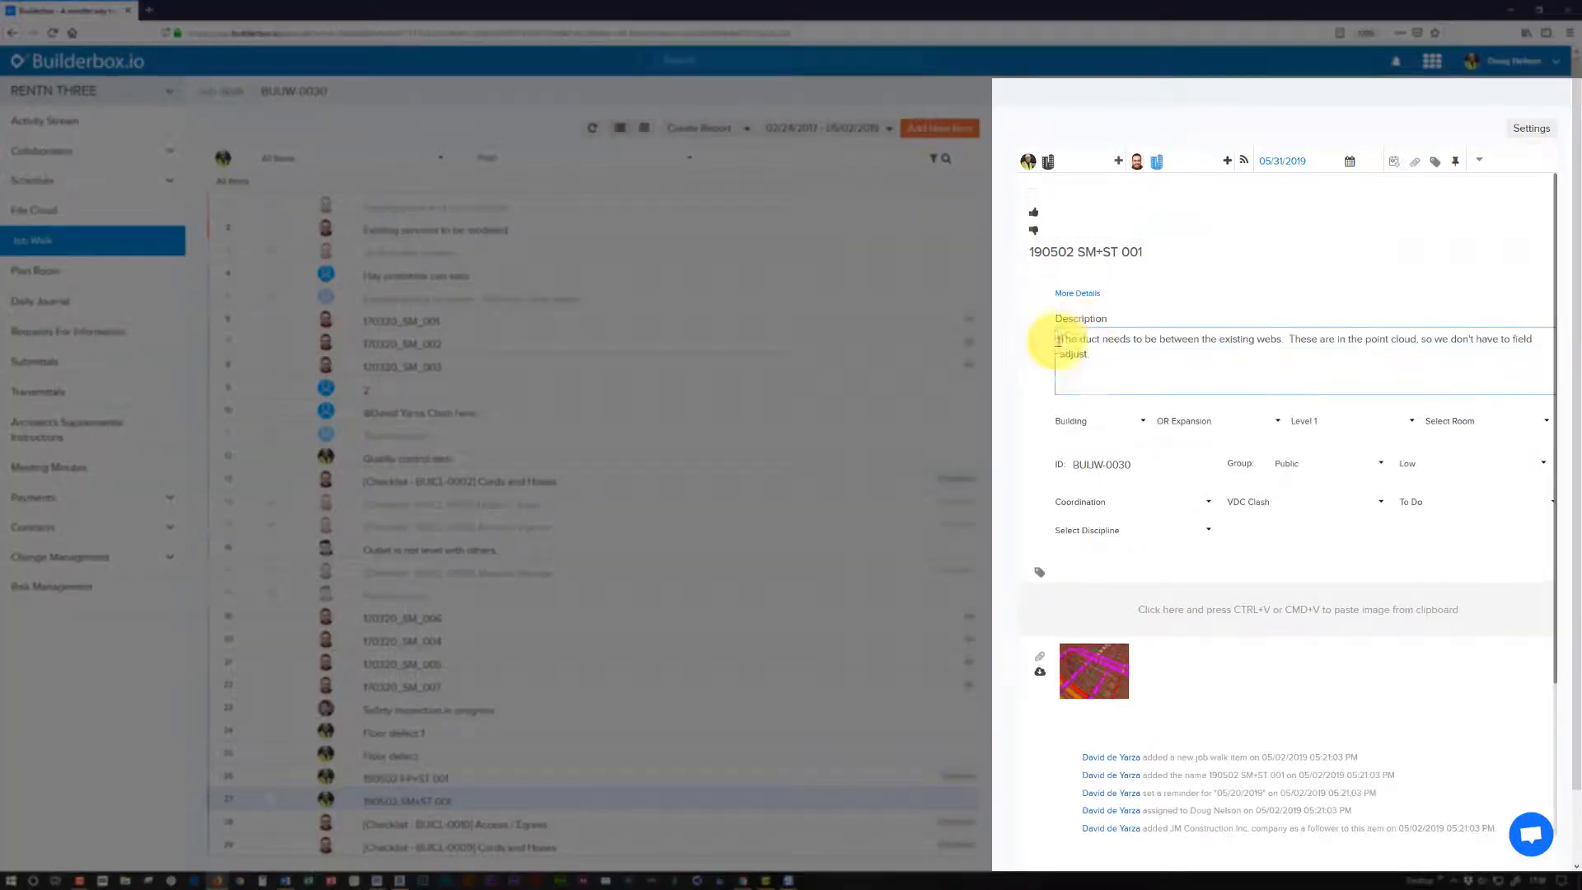
left_click(1086, 671)
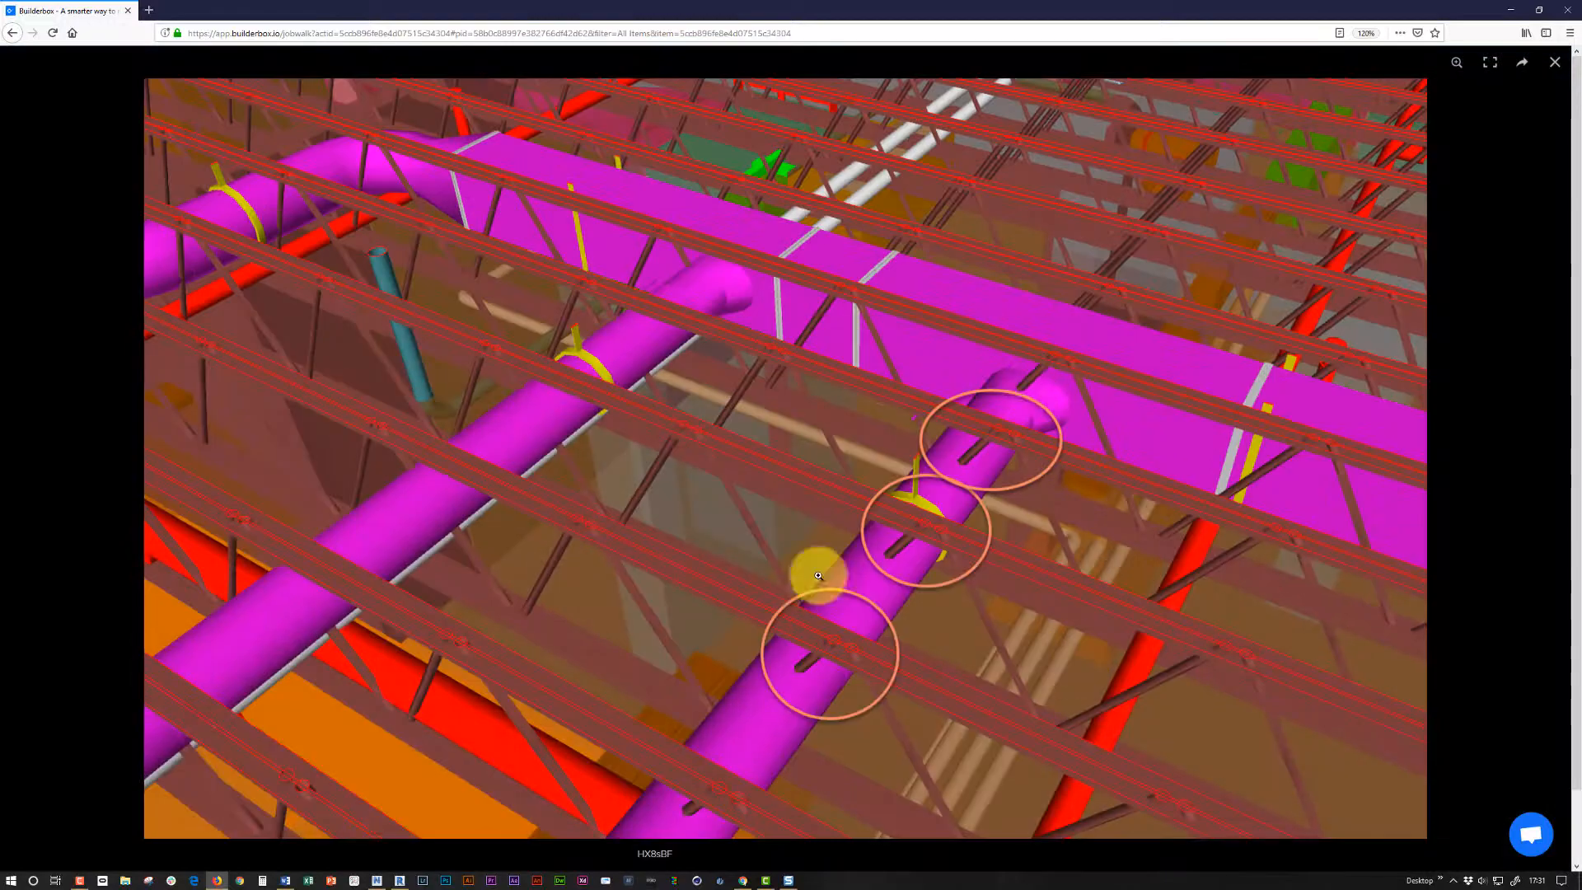
left_click(1554, 61)
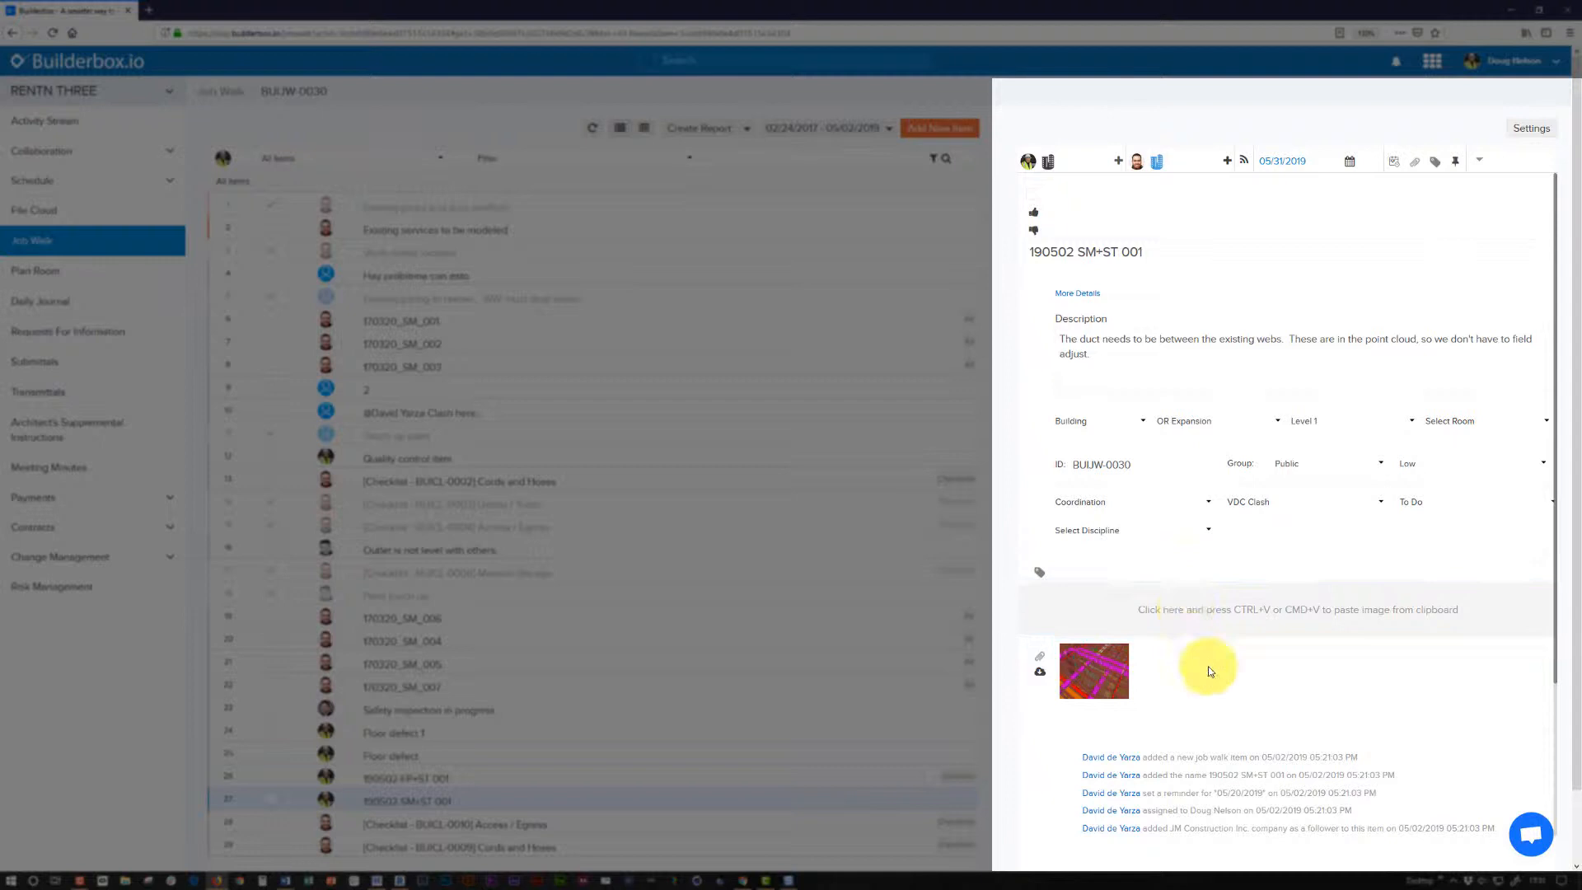
Step: Post a comment on the item mentioning a team member: "can you verify the locations of the web with a dim from column 7?"
scroll(1208, 665, "down", 3)
left_click(1176, 687)
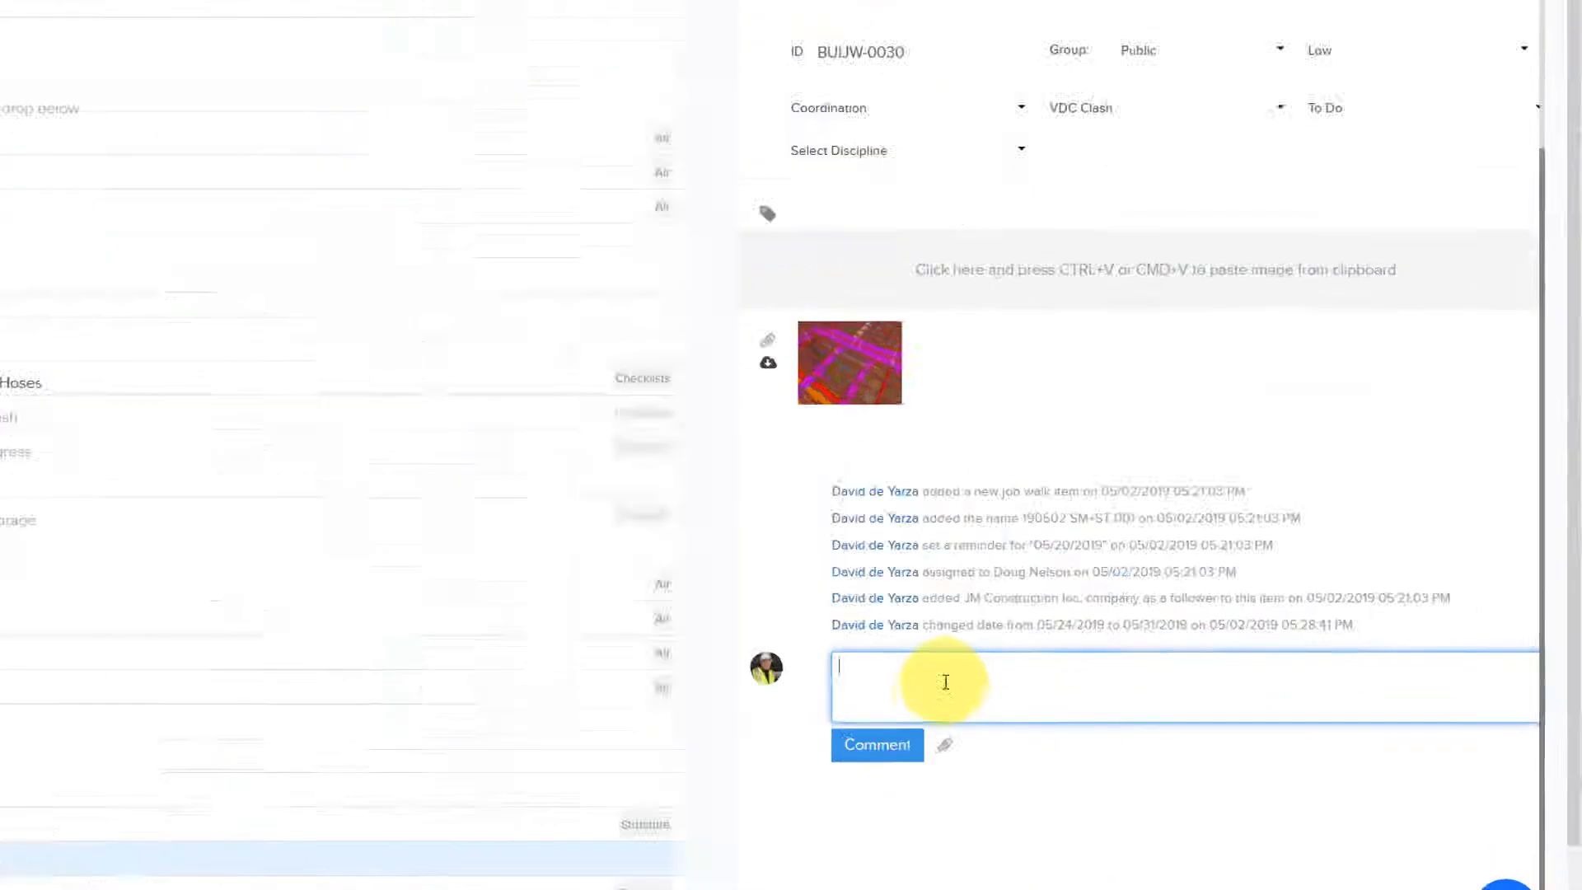
type("@rose")
key("Return")
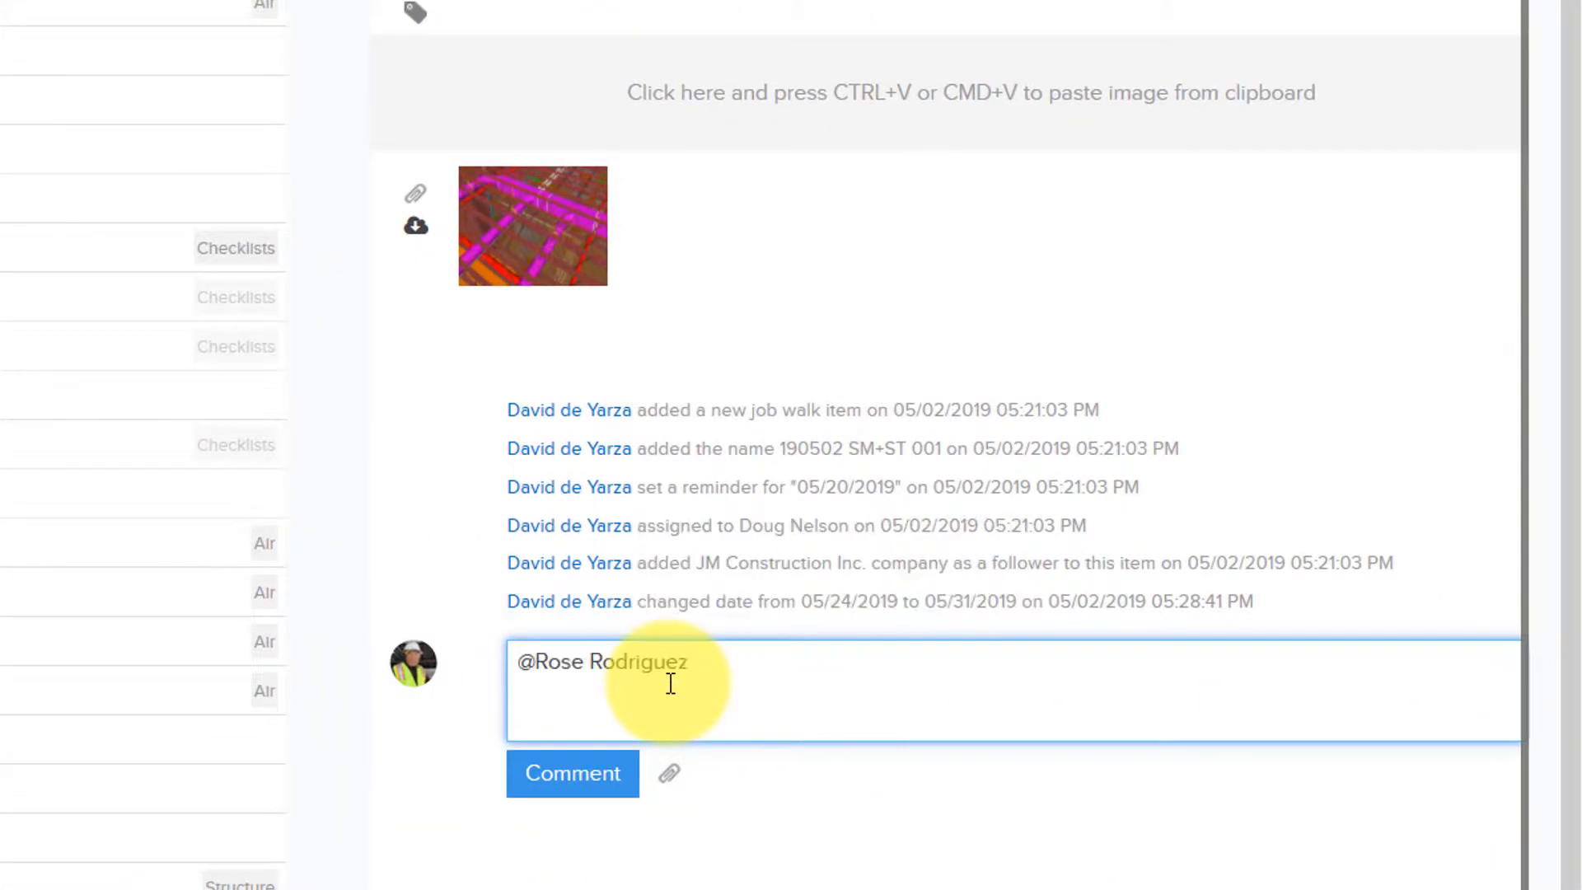
type("can you verify the locatio")
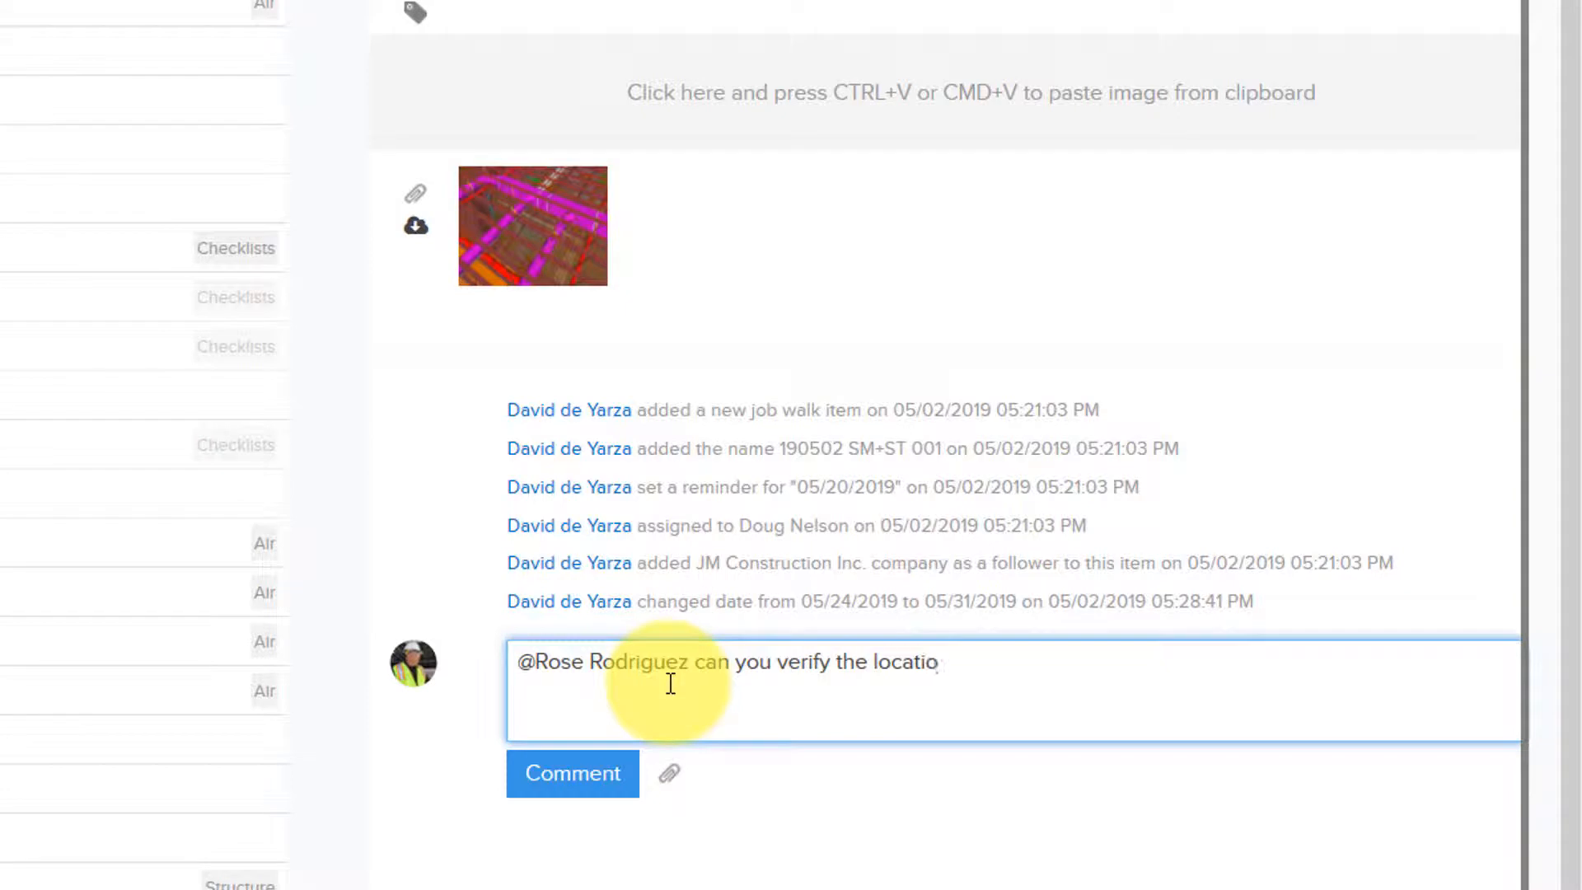
type("ns of the web")
type("wit")
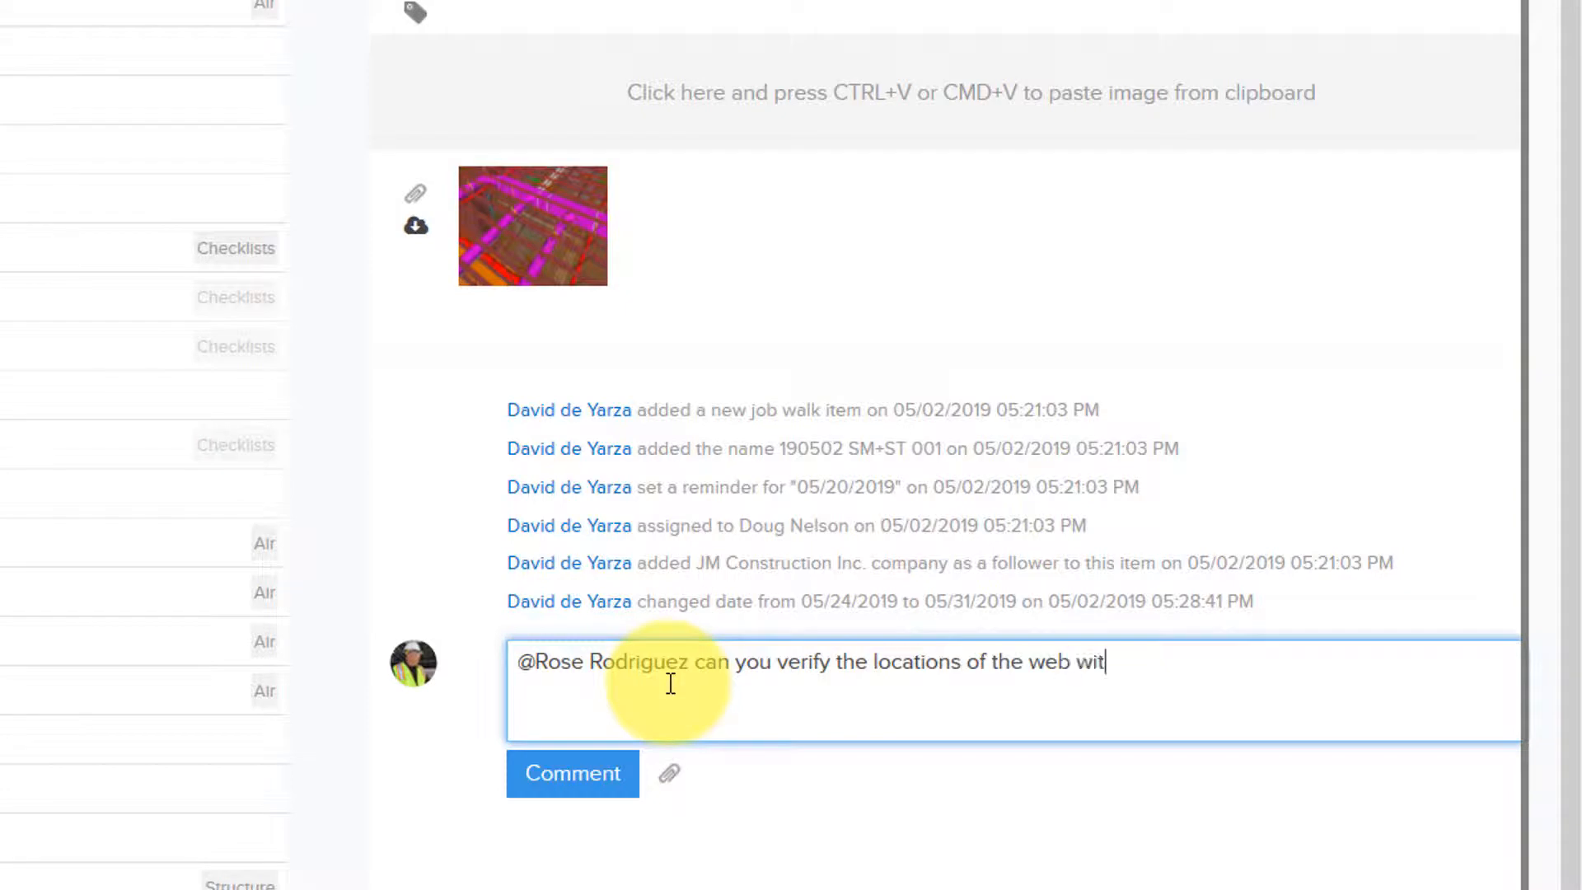
type("h a dim from co")
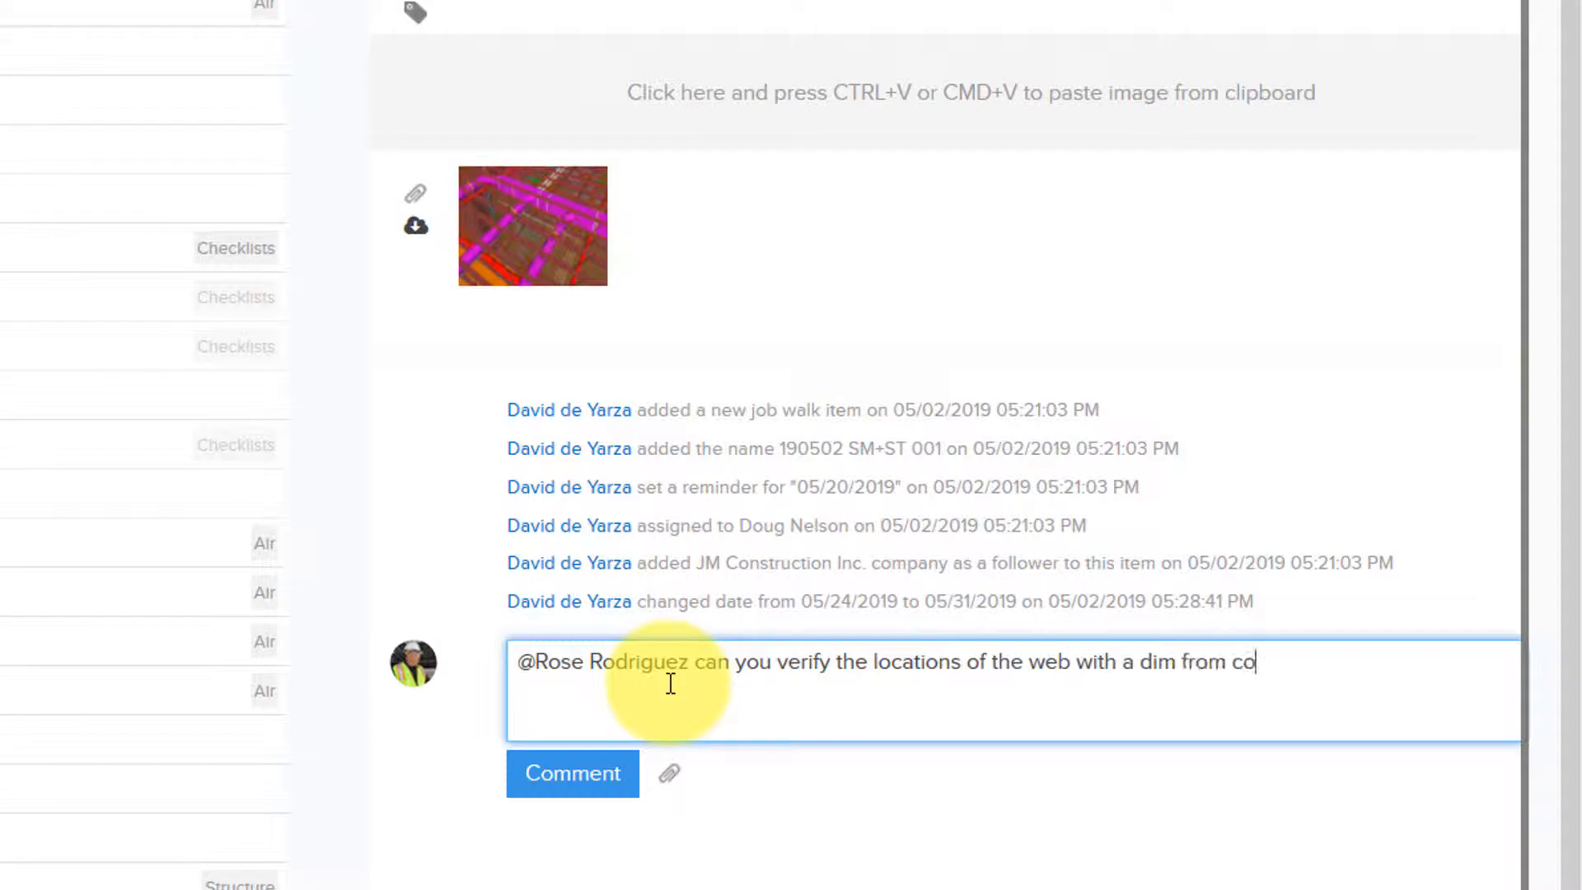
type("lumn 7?")
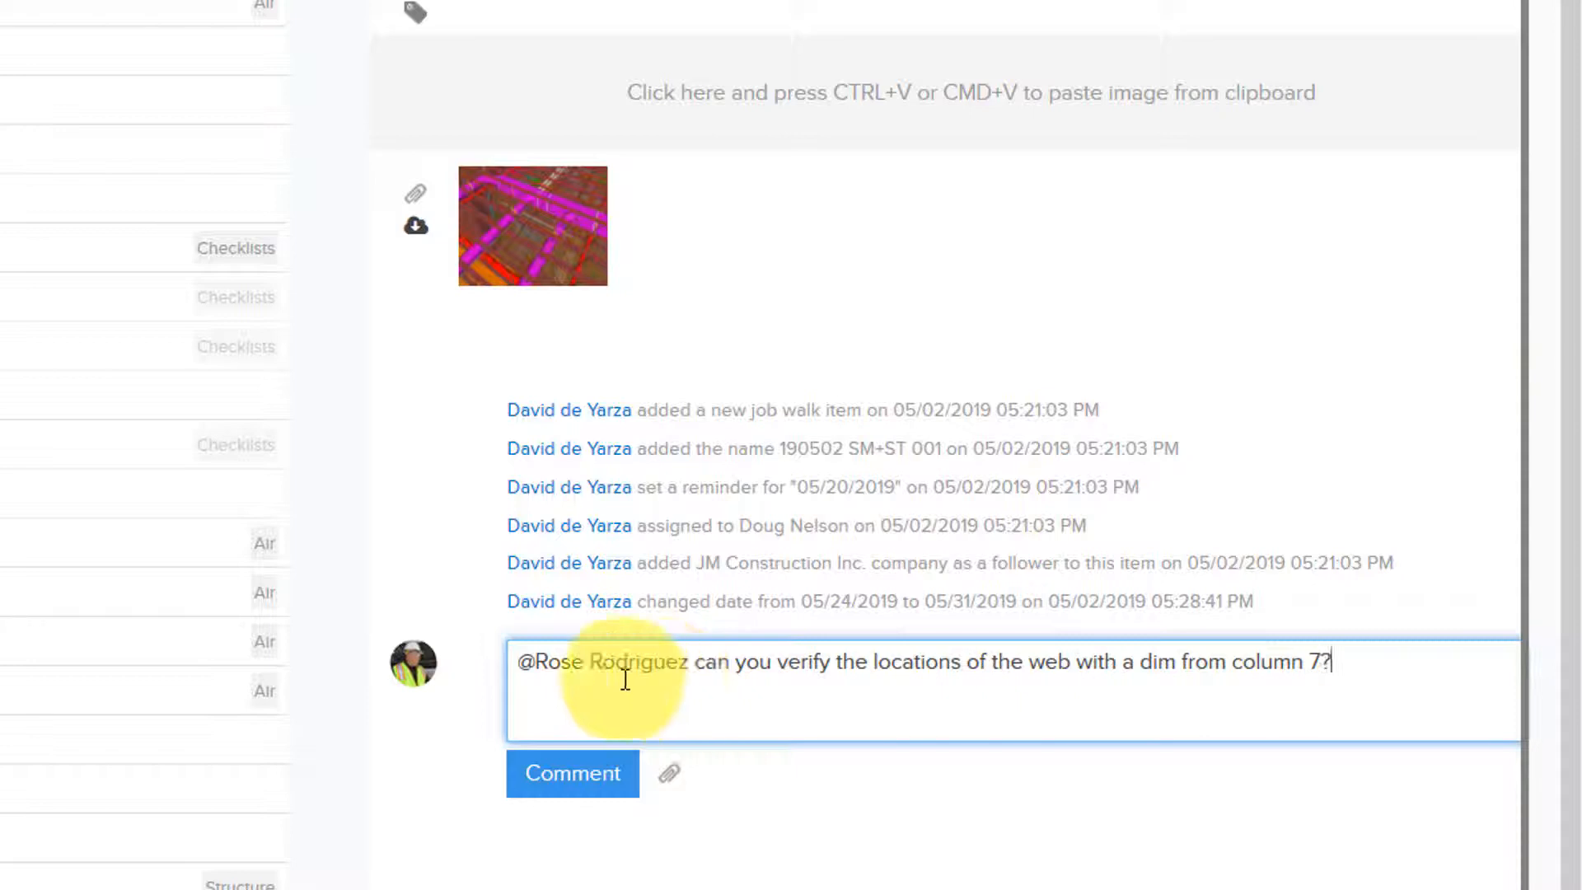
double_click(526, 661)
Step: Filter the Job Walk list by the VDC Clash category and open the 190502 SM+ST 001 item
scroll(577, 708, "down", 1)
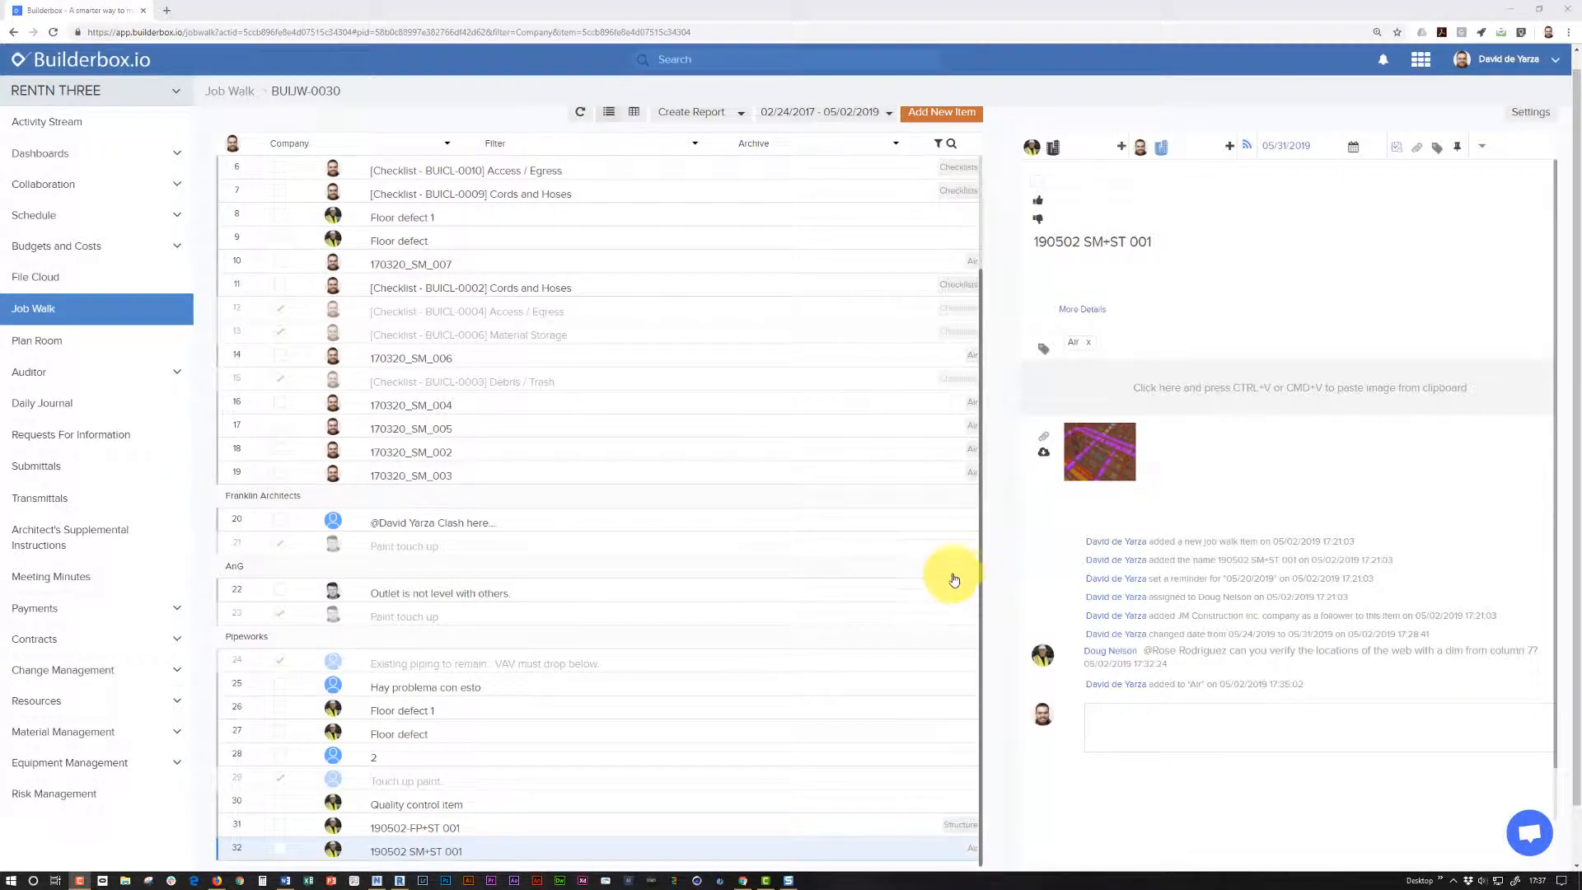
scroll(947, 568, "up", 3)
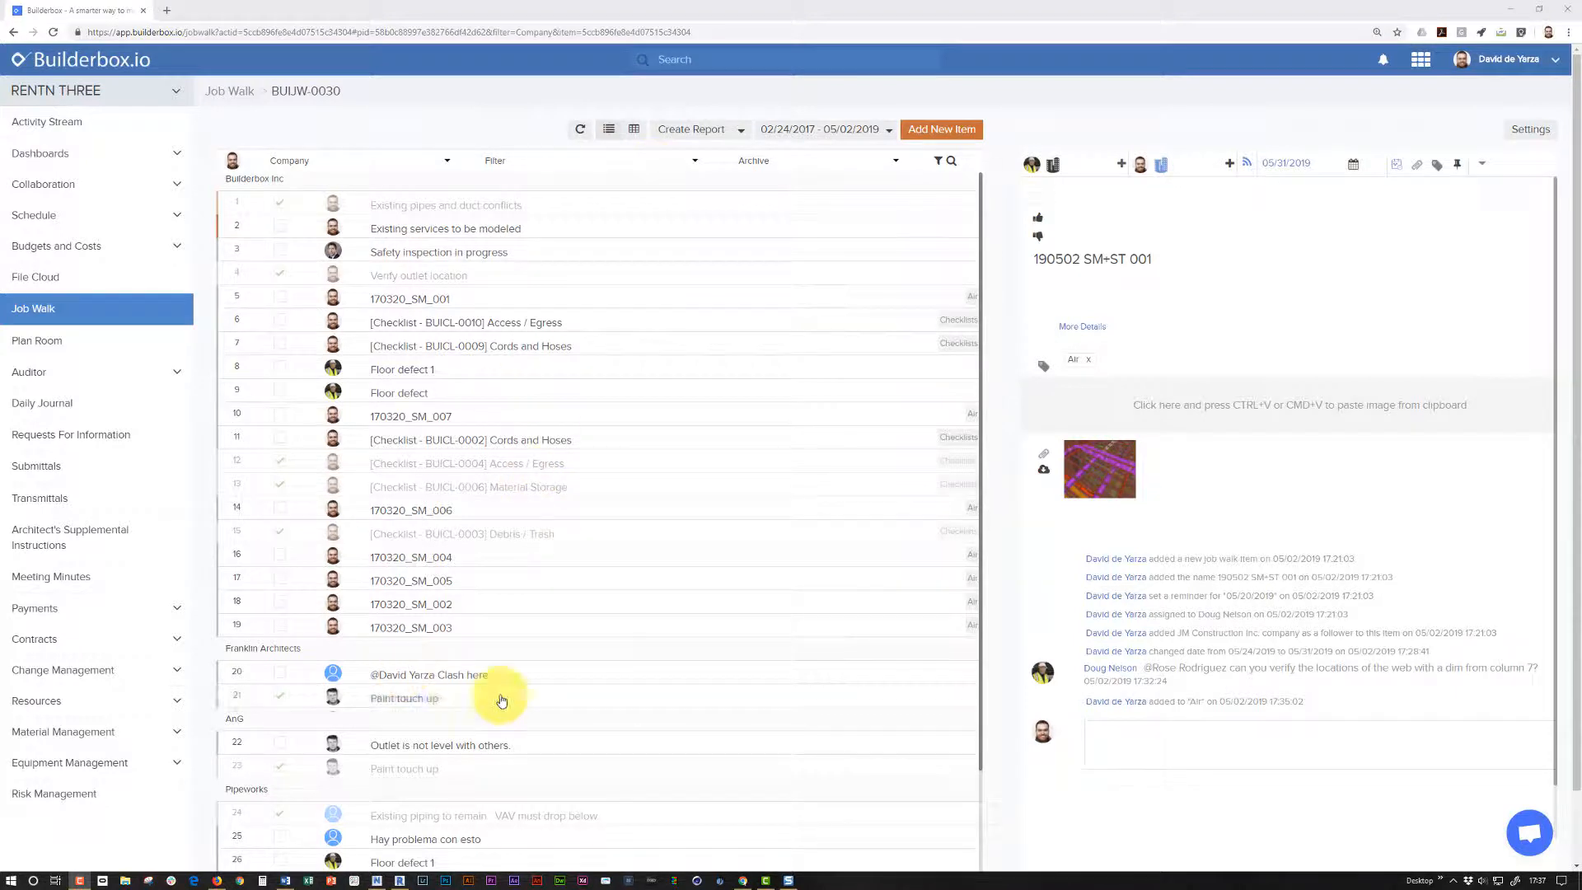
left_click(937, 162)
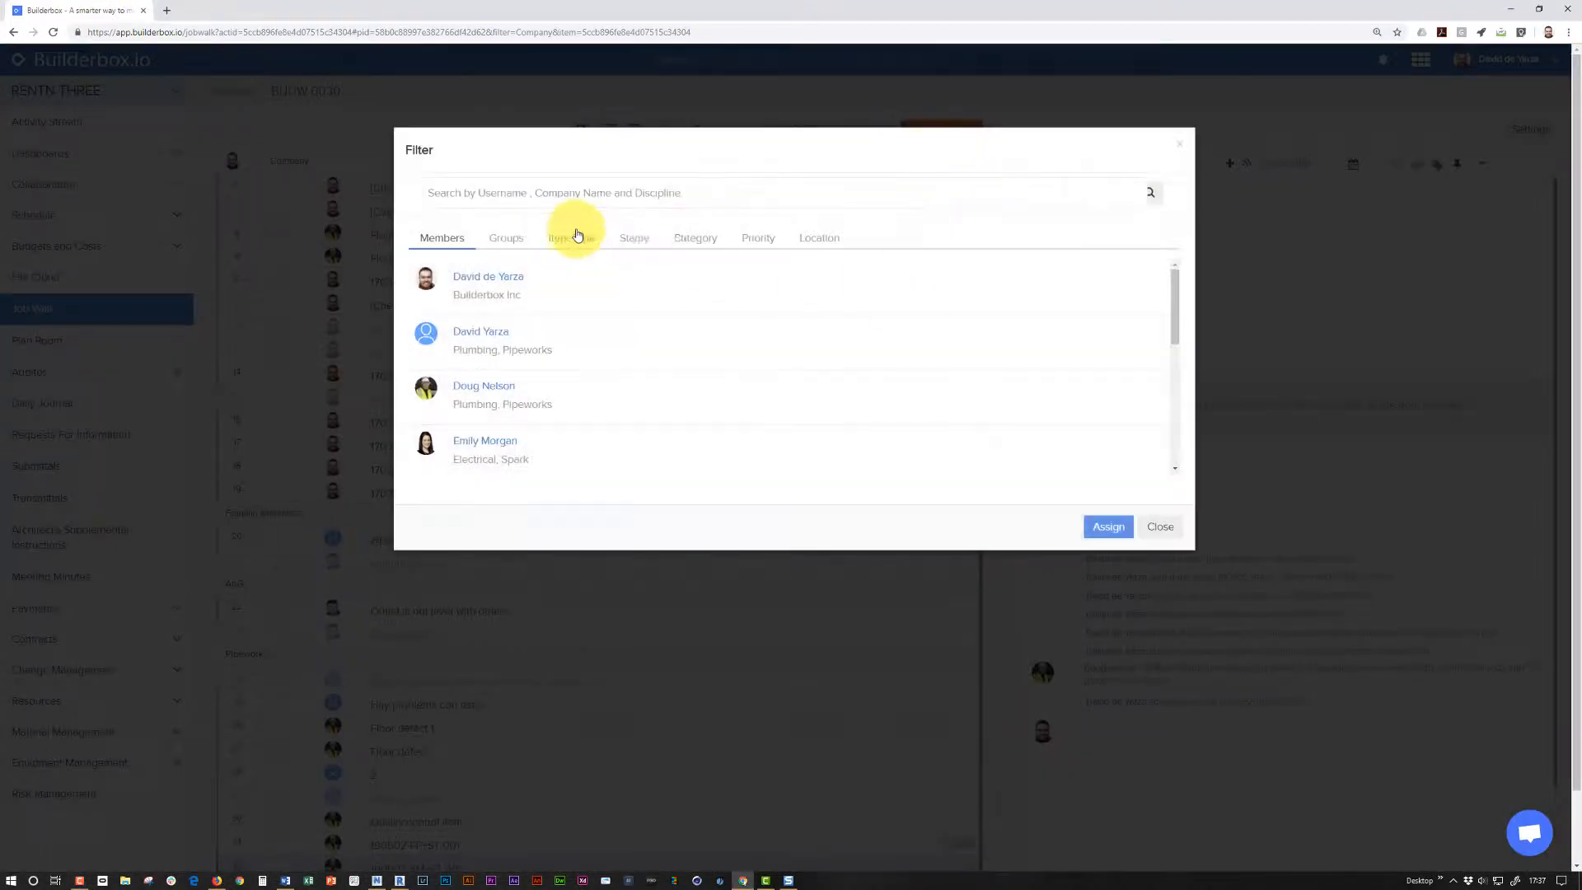
left_click(695, 238)
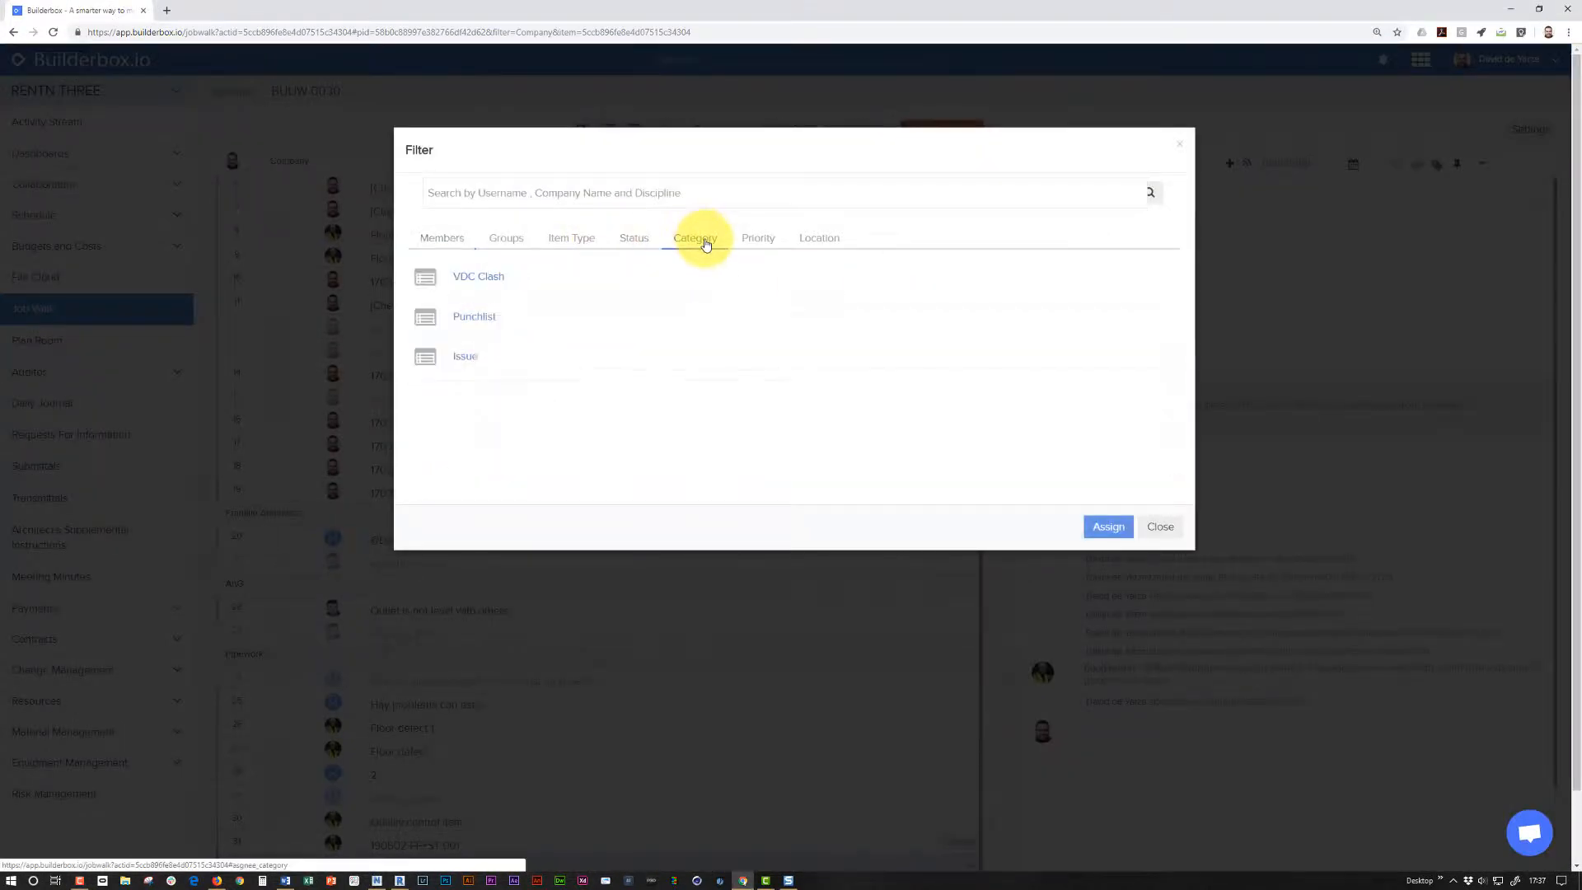
left_click(497, 281)
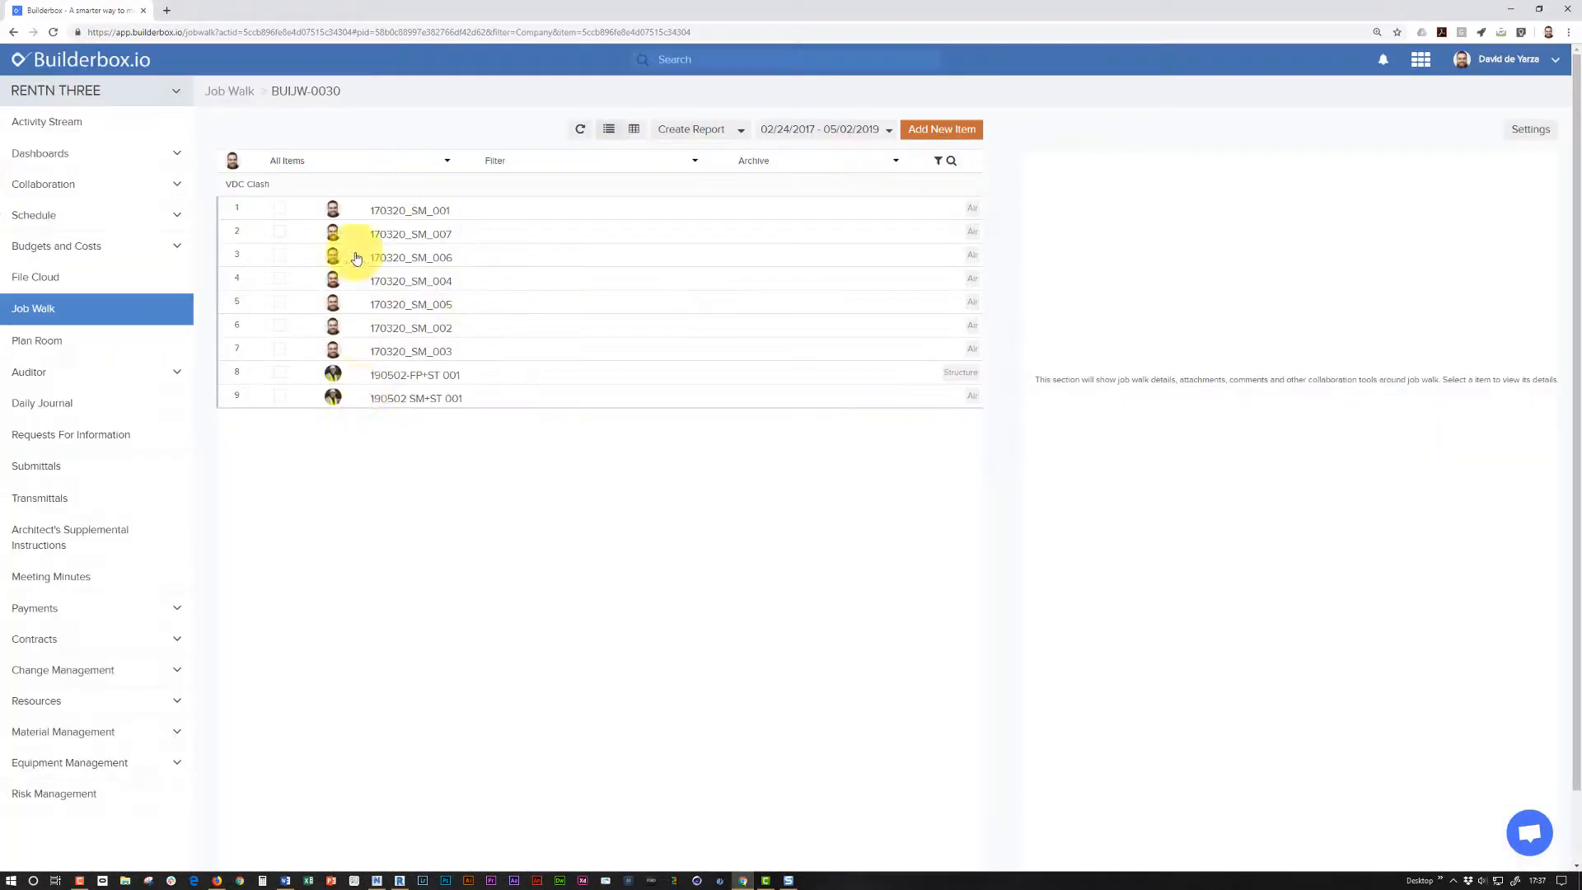
left_click(461, 397)
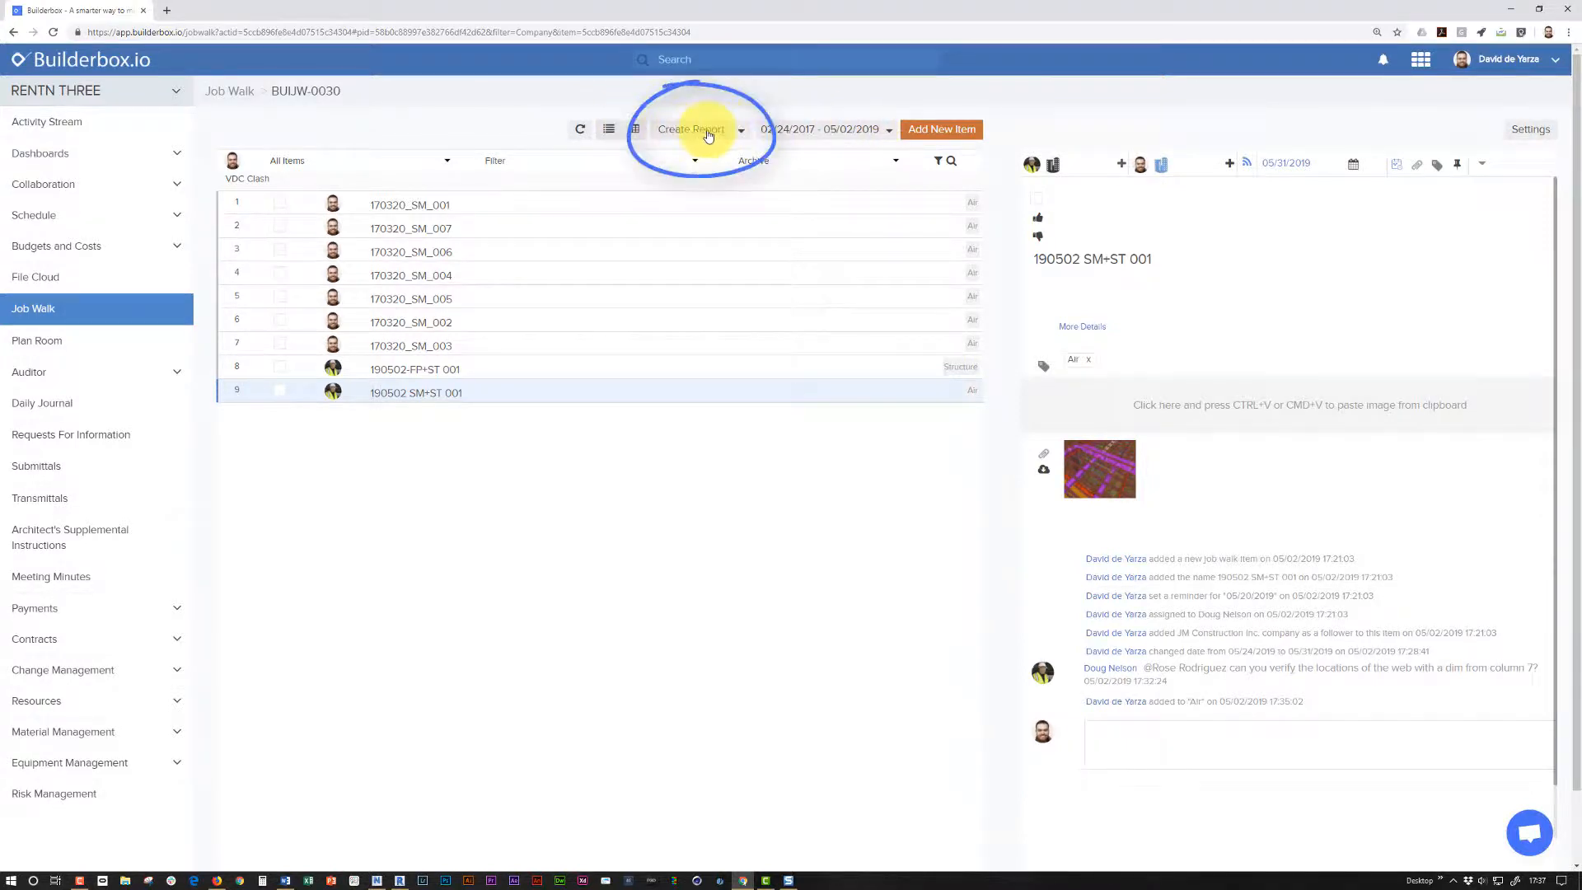
Step: Set up a report titled "VDC Clash Report 05" as a detail report including pictures, shared with three project members
left_click(740, 130)
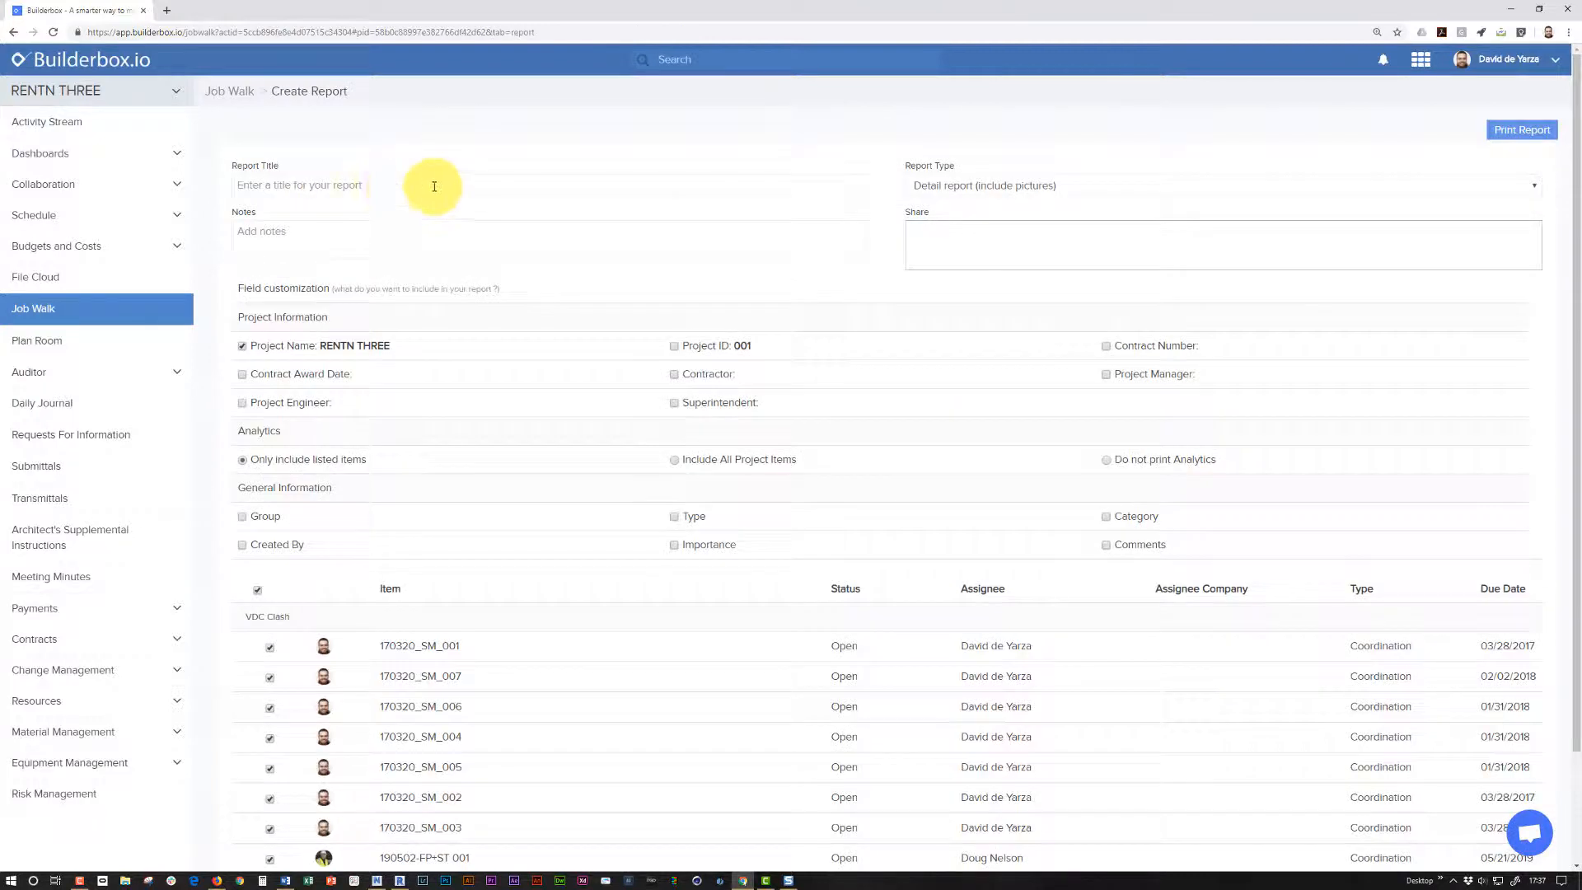
left_click(393, 188)
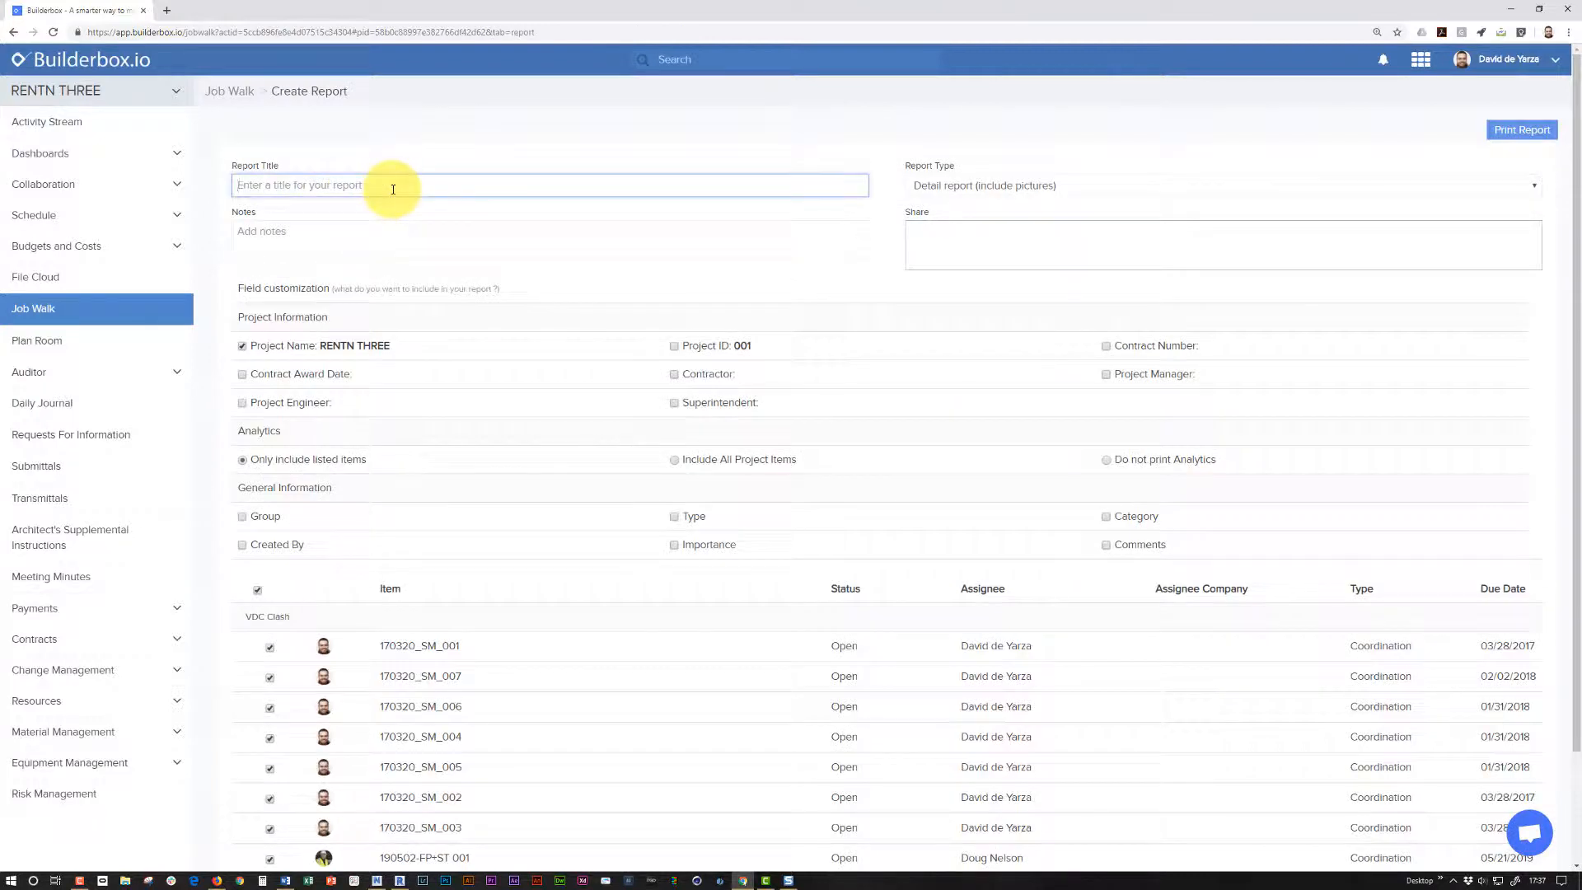
type("VD")
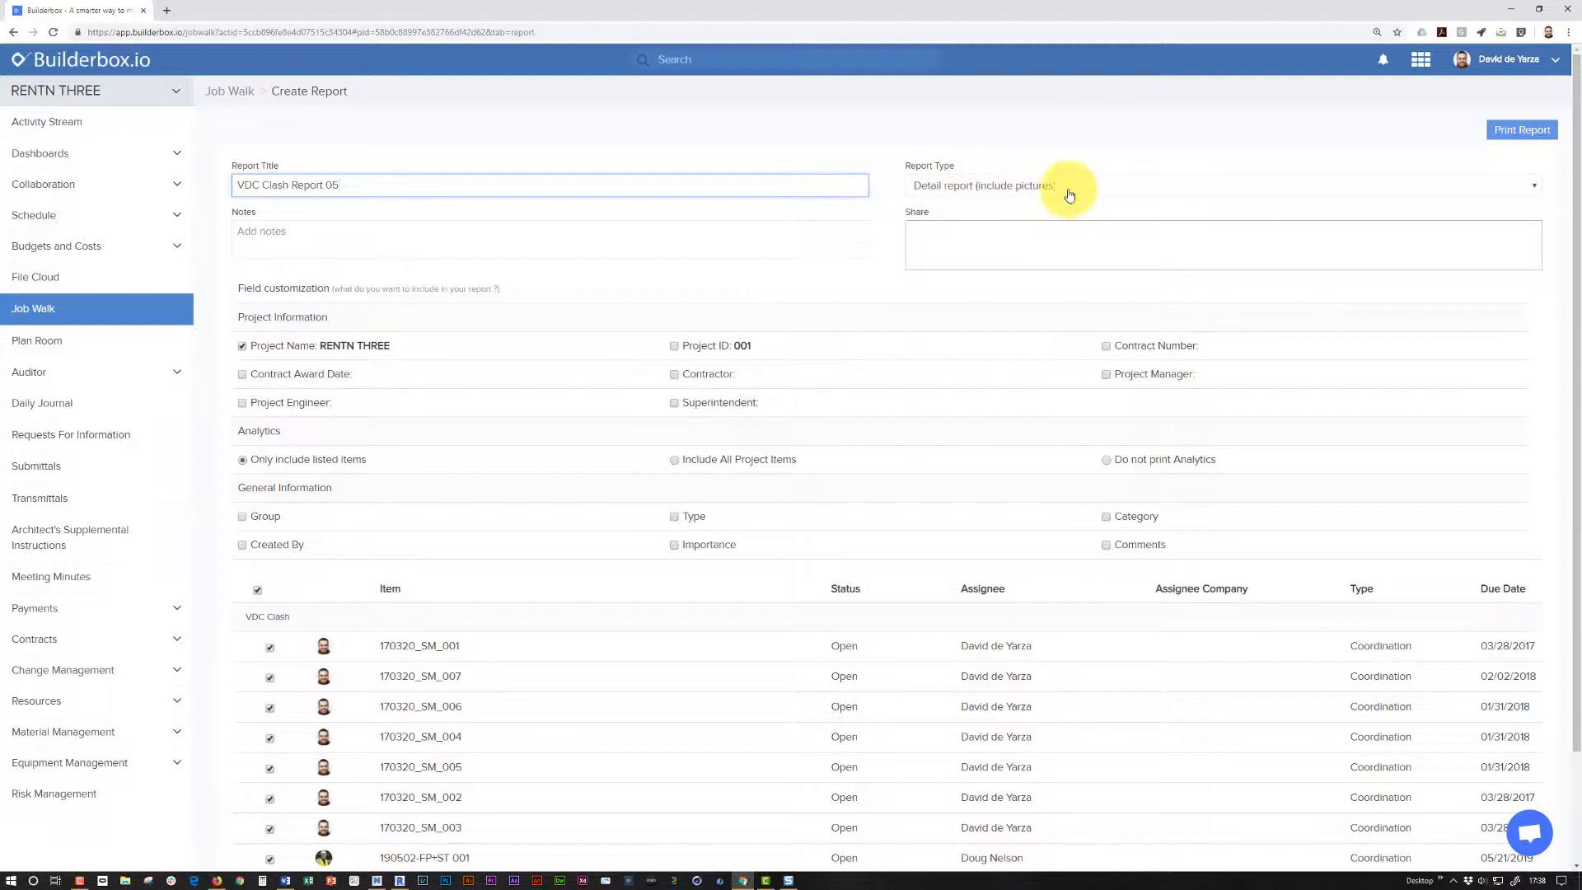
left_click(1122, 190)
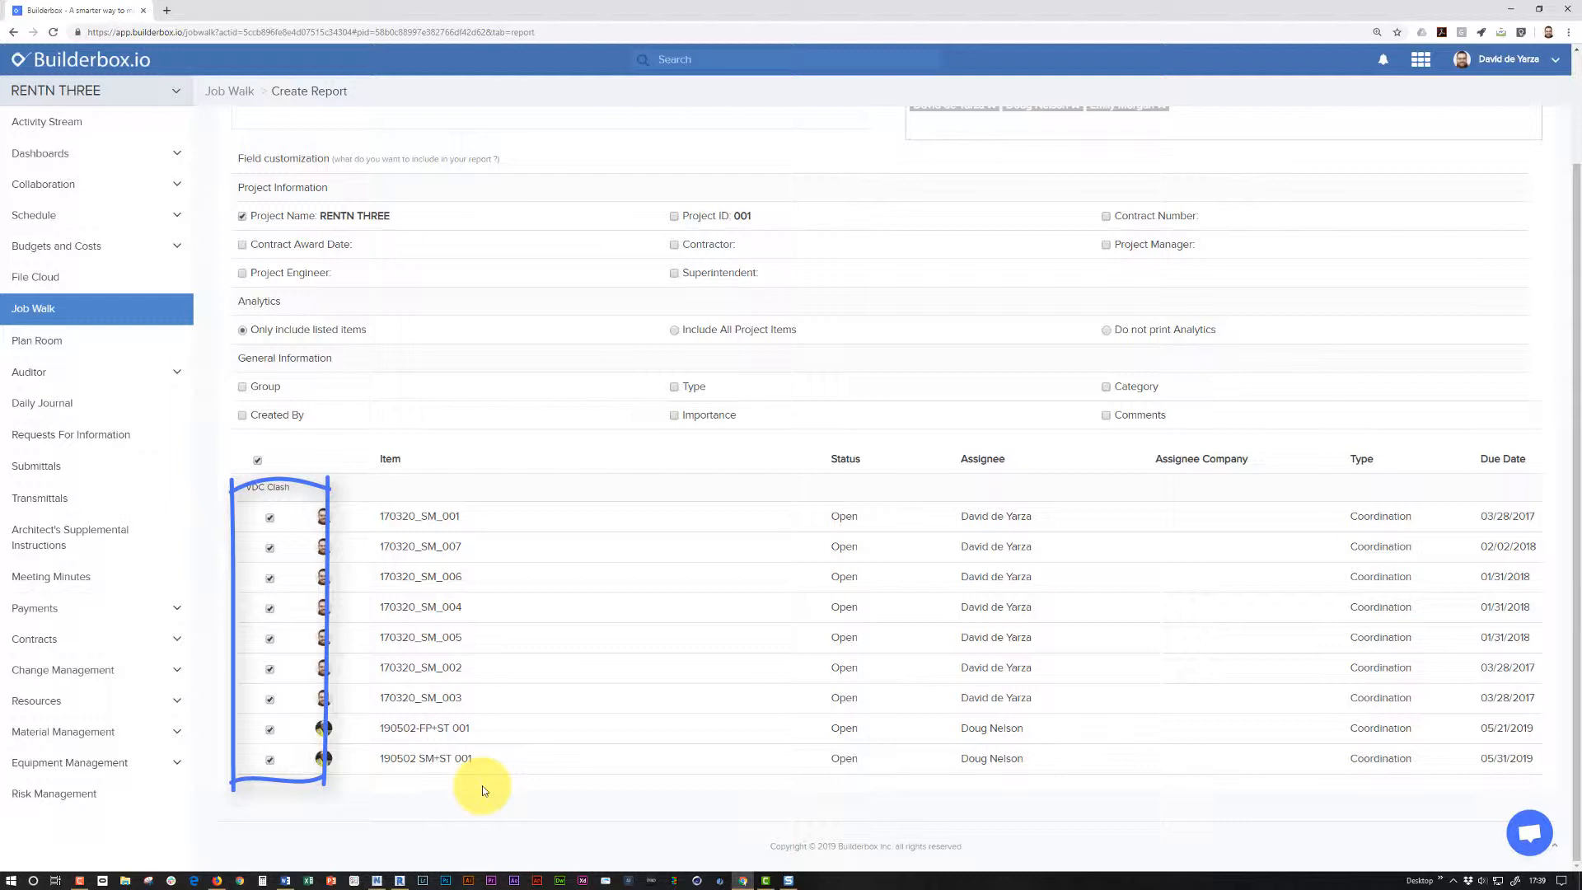
Step: Exclude items 170320_SM_004 and 170320_SM_005 from the report and generate it for printing
left_click(269, 640)
left_click(266, 617)
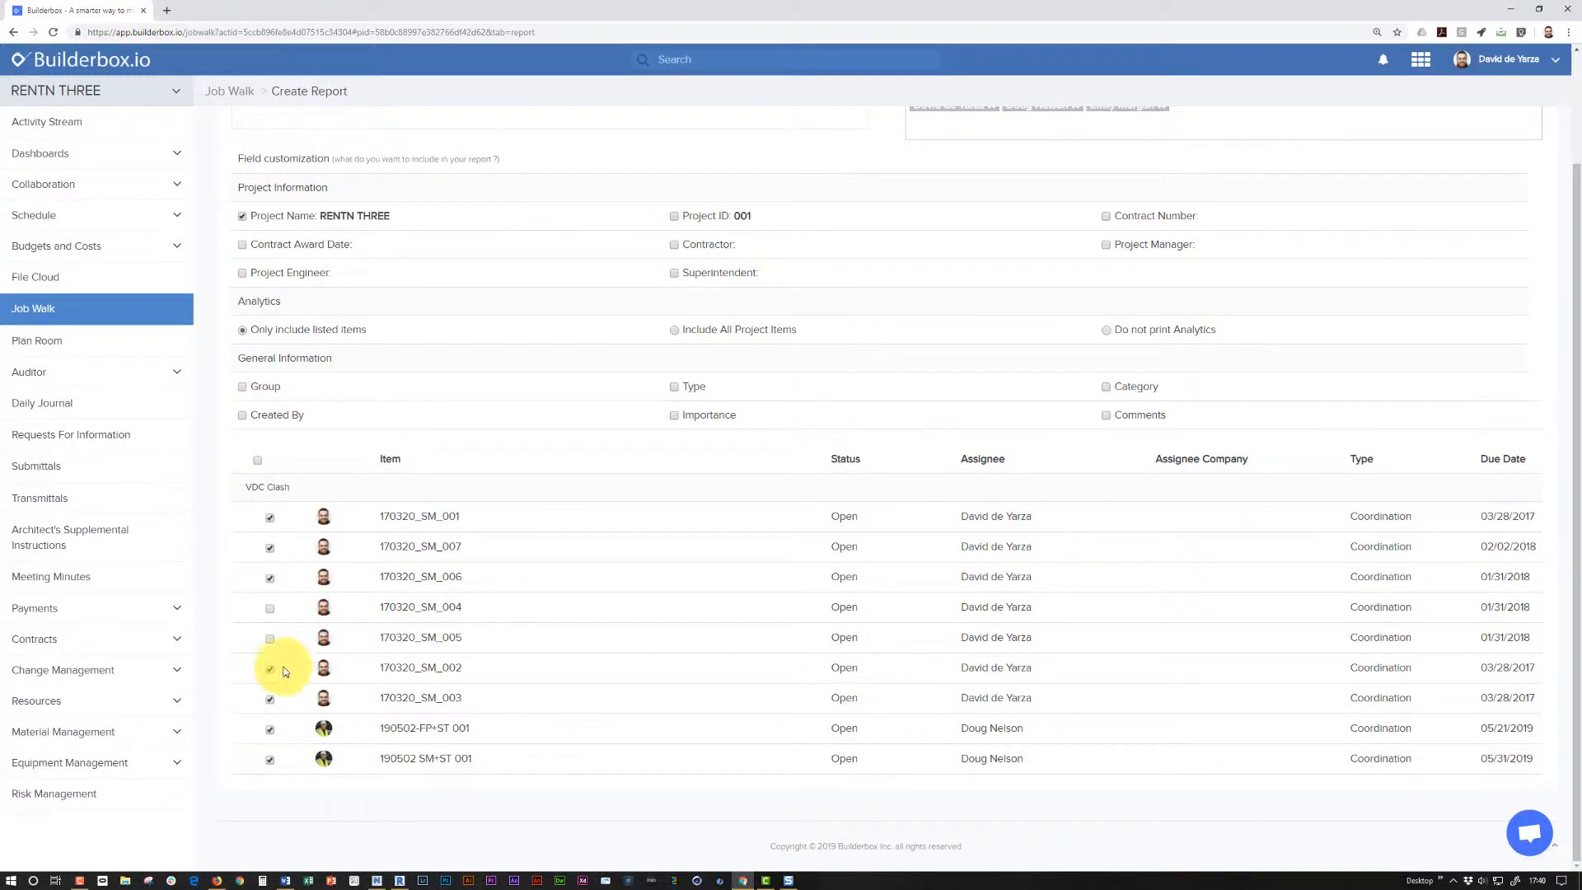
scroll(725, 626, "up", 1)
scroll(735, 625, "up", 2)
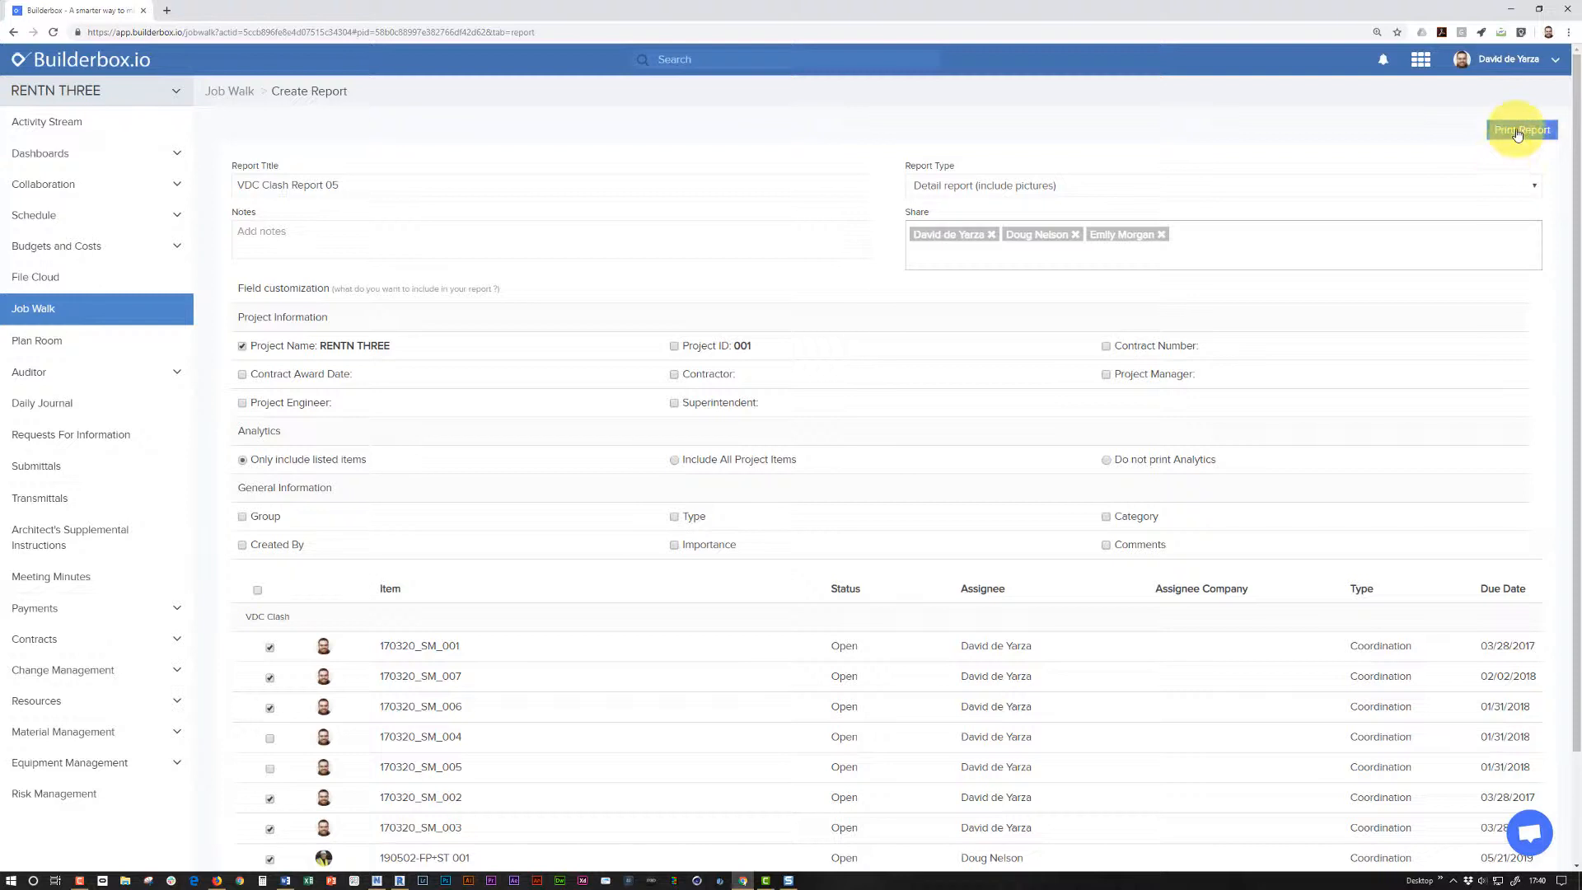
left_click(1515, 131)
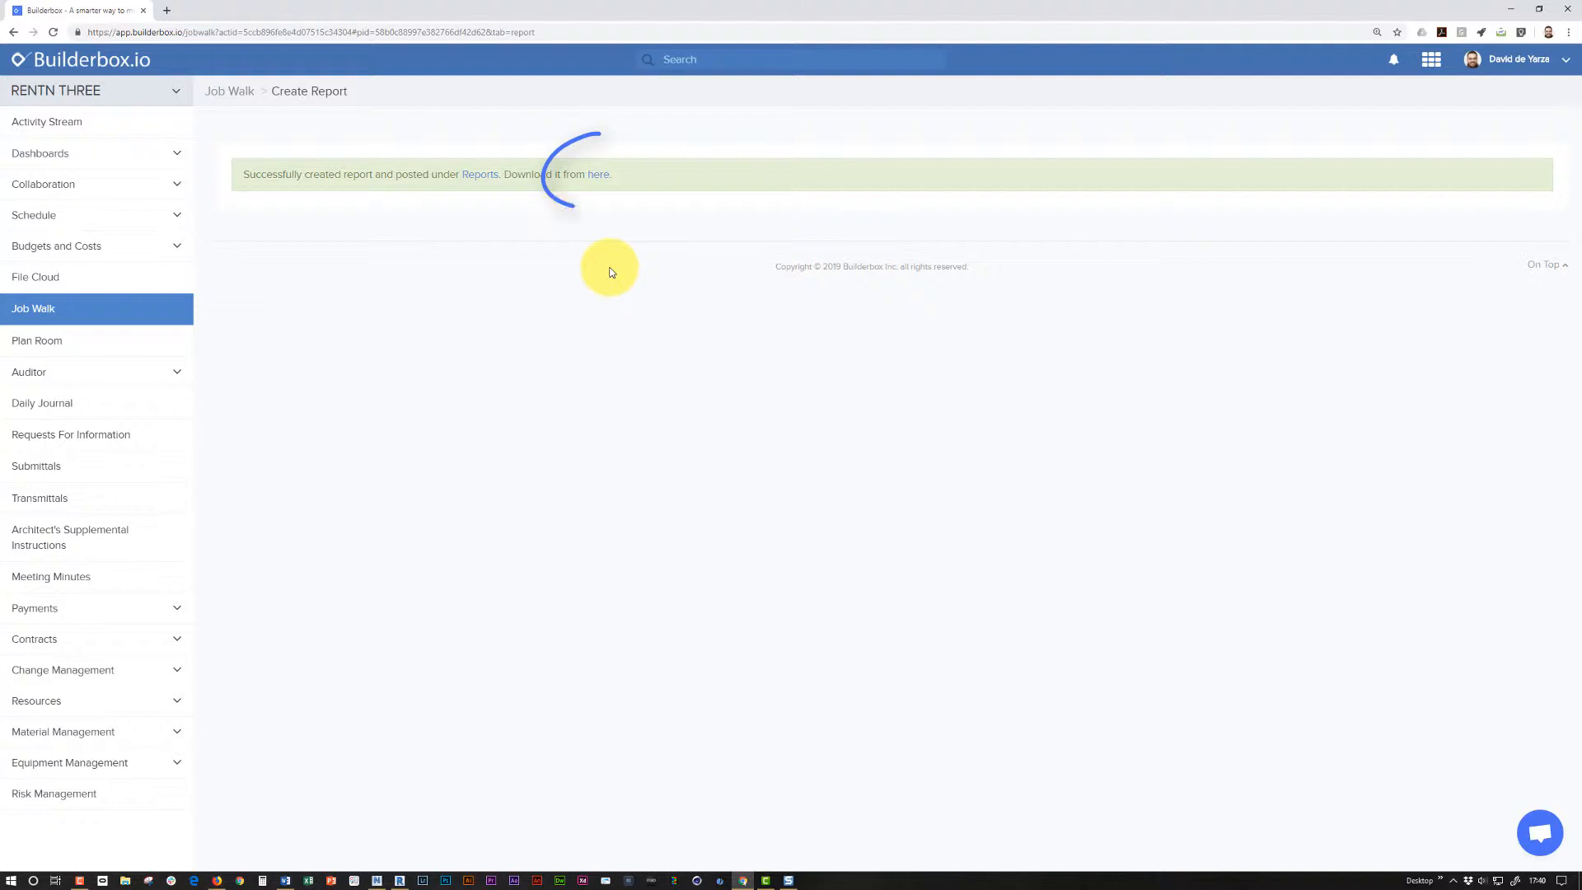
Step: Open the generated report PDF and examine its summary and every listed clash item through the last page
left_click(603, 181)
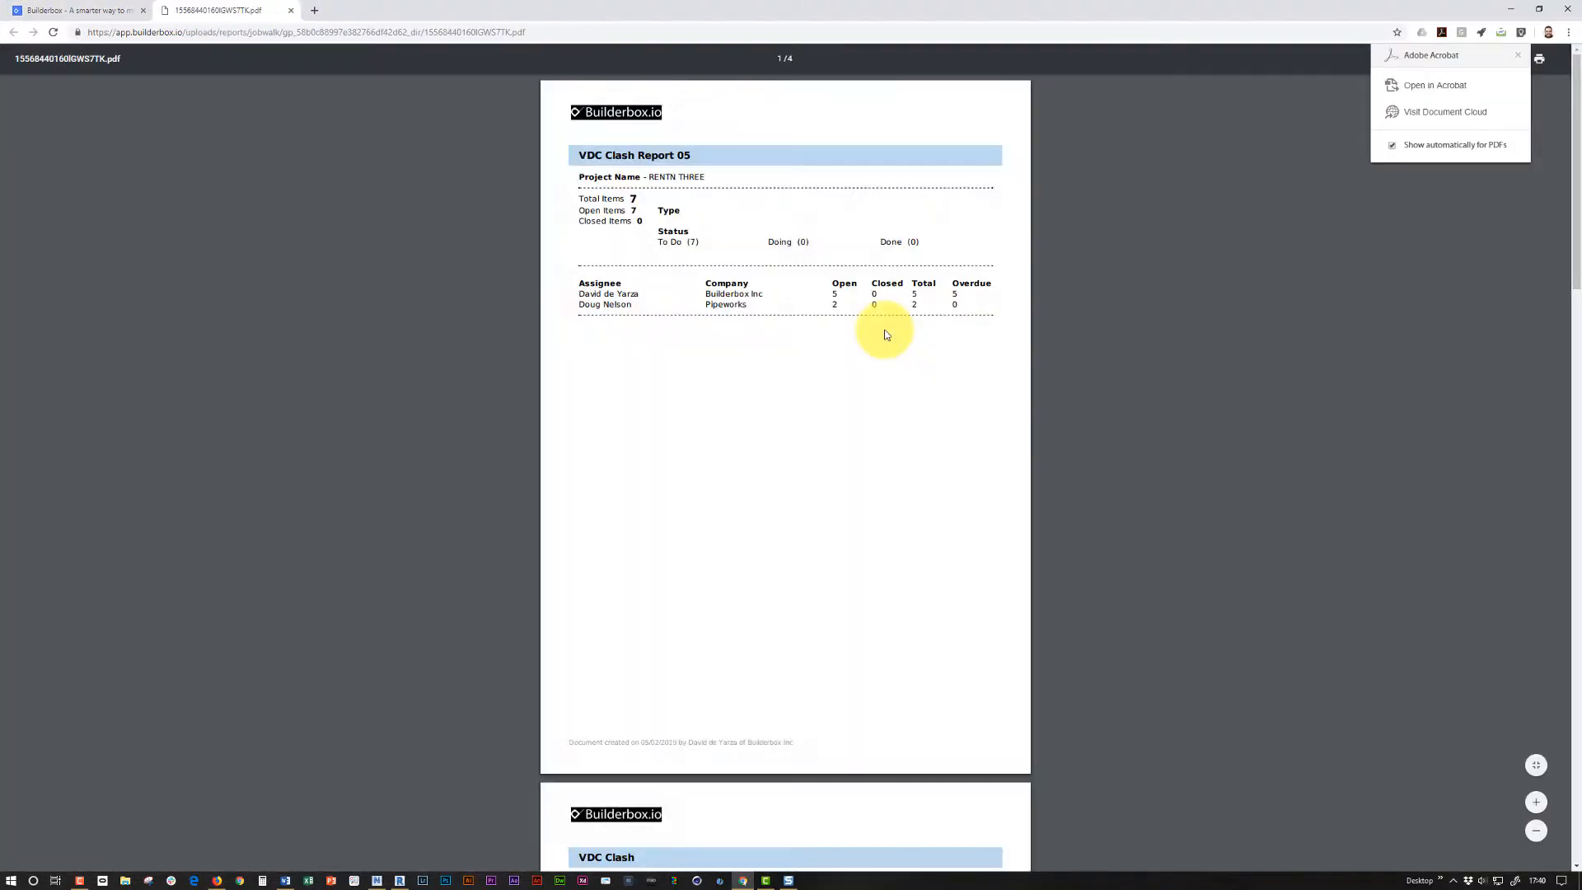
left_click(1534, 803)
left_click(1534, 803)
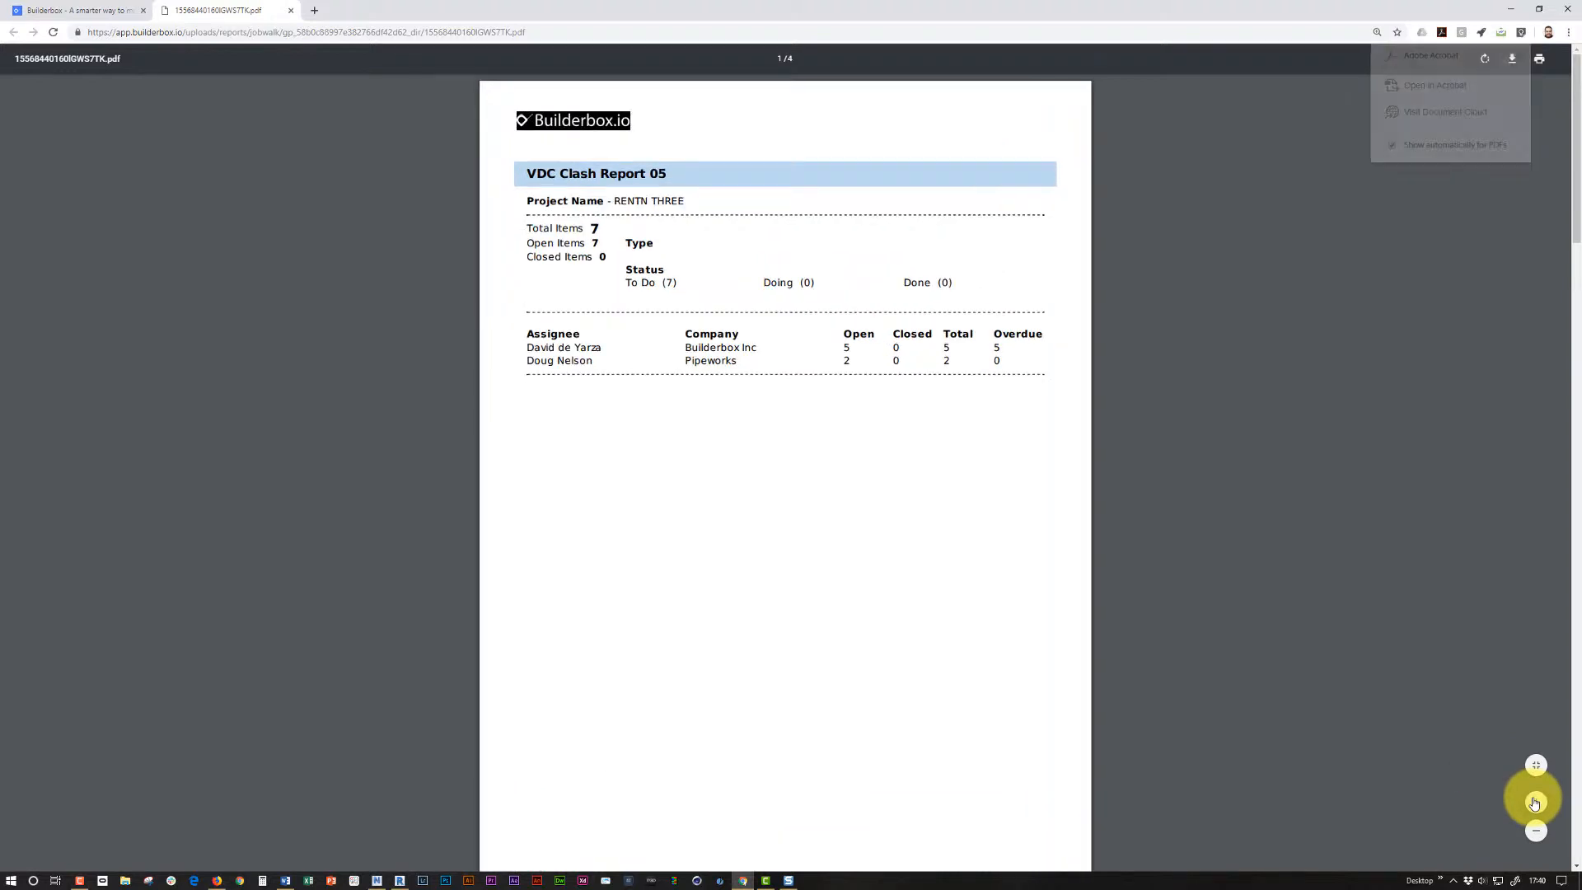
left_click(1534, 803)
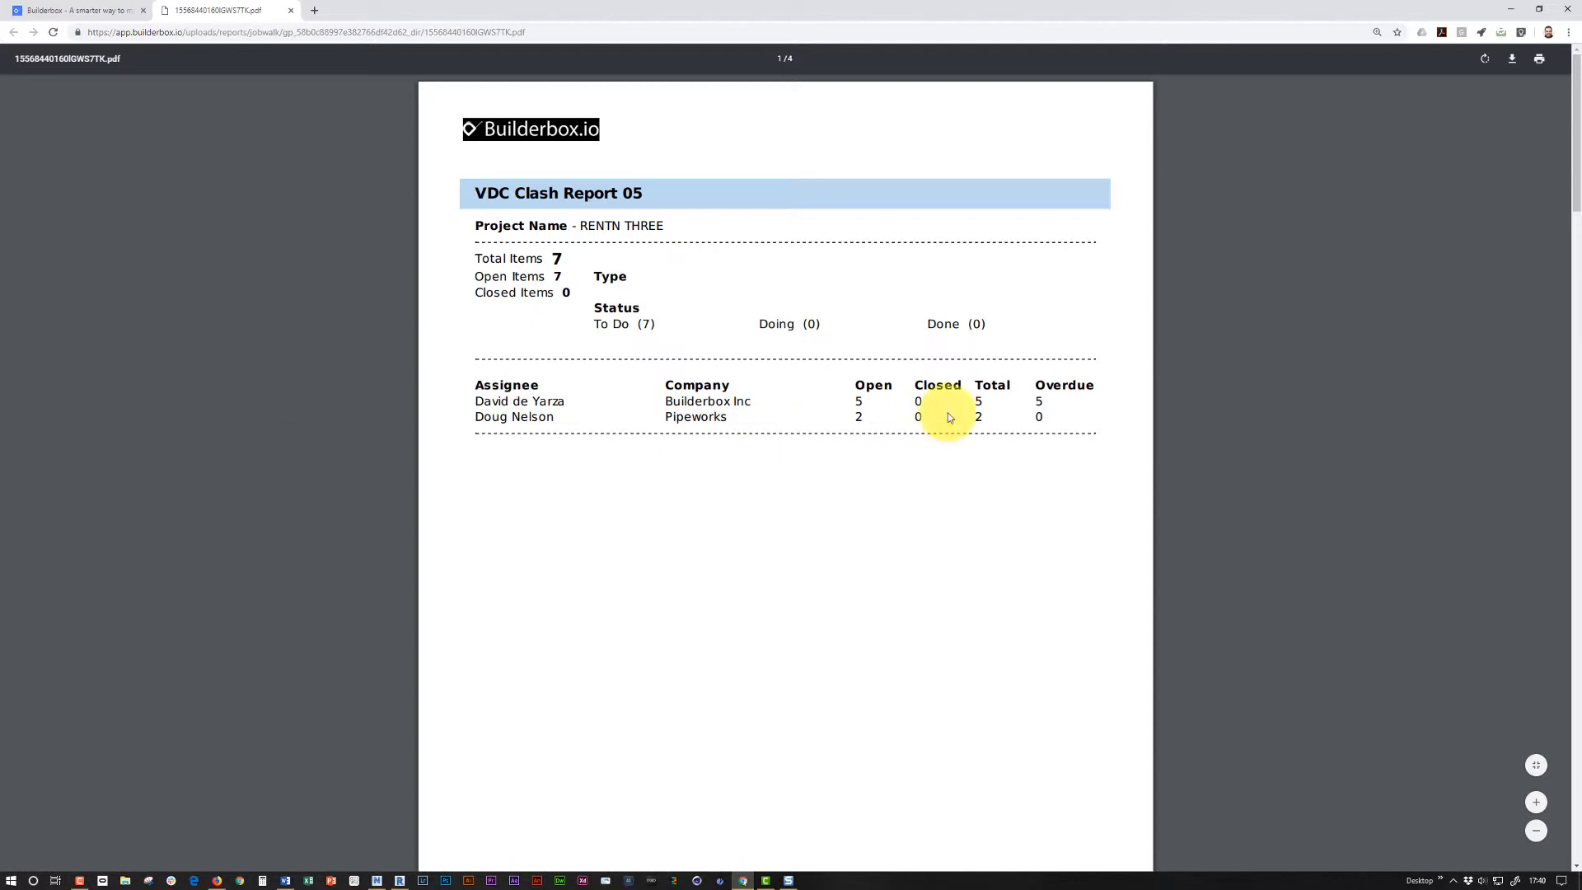
scroll(940, 266, "down", 5)
scroll(940, 266, "down", 6)
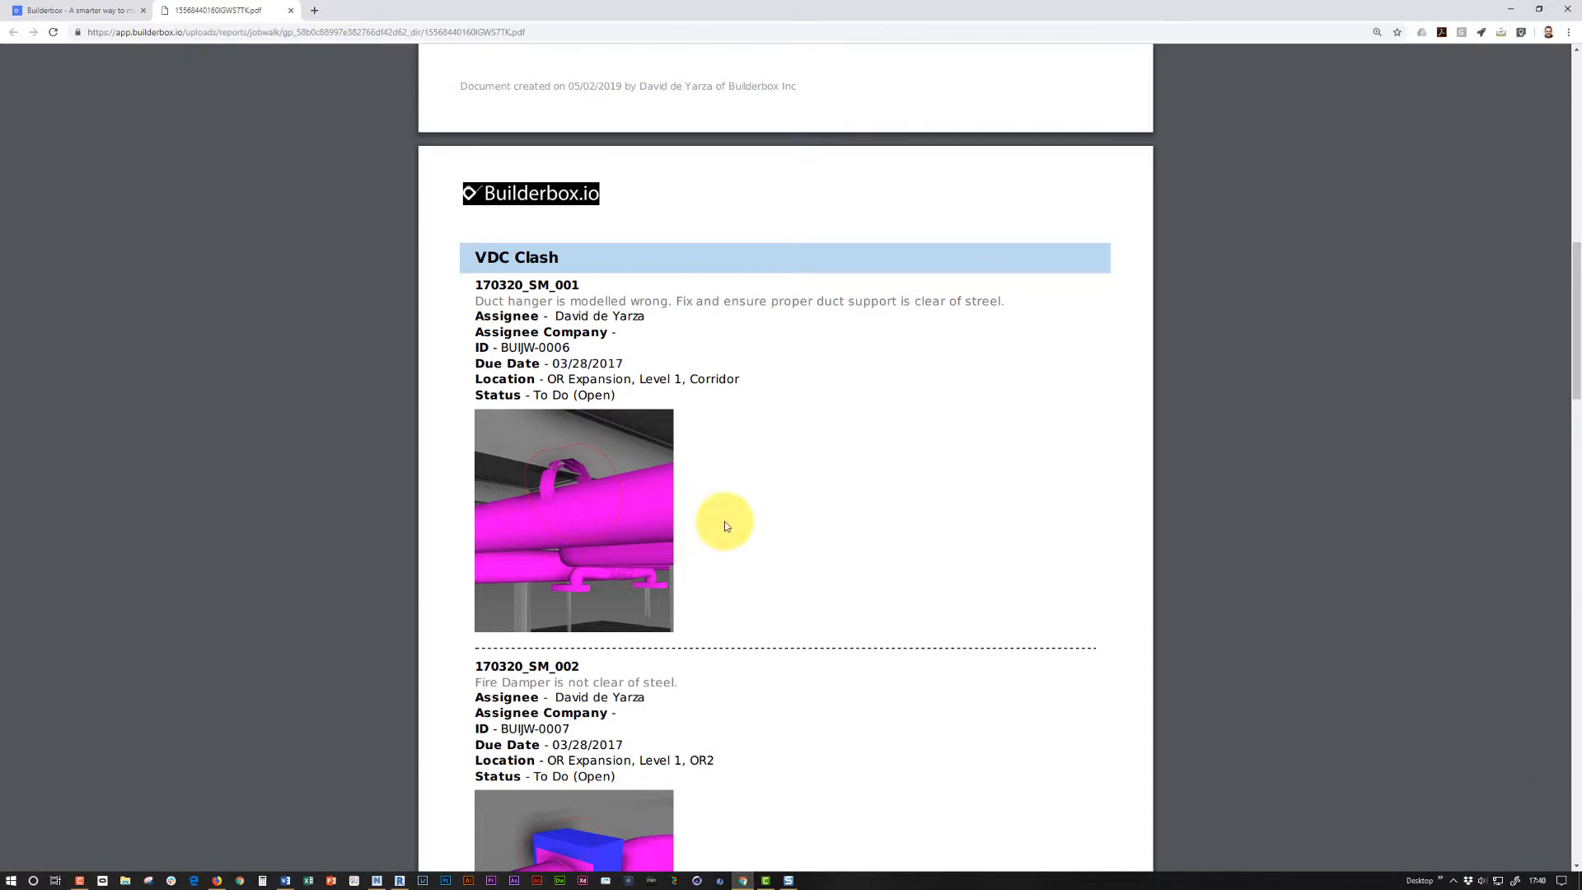
scroll(816, 486, "down", 12)
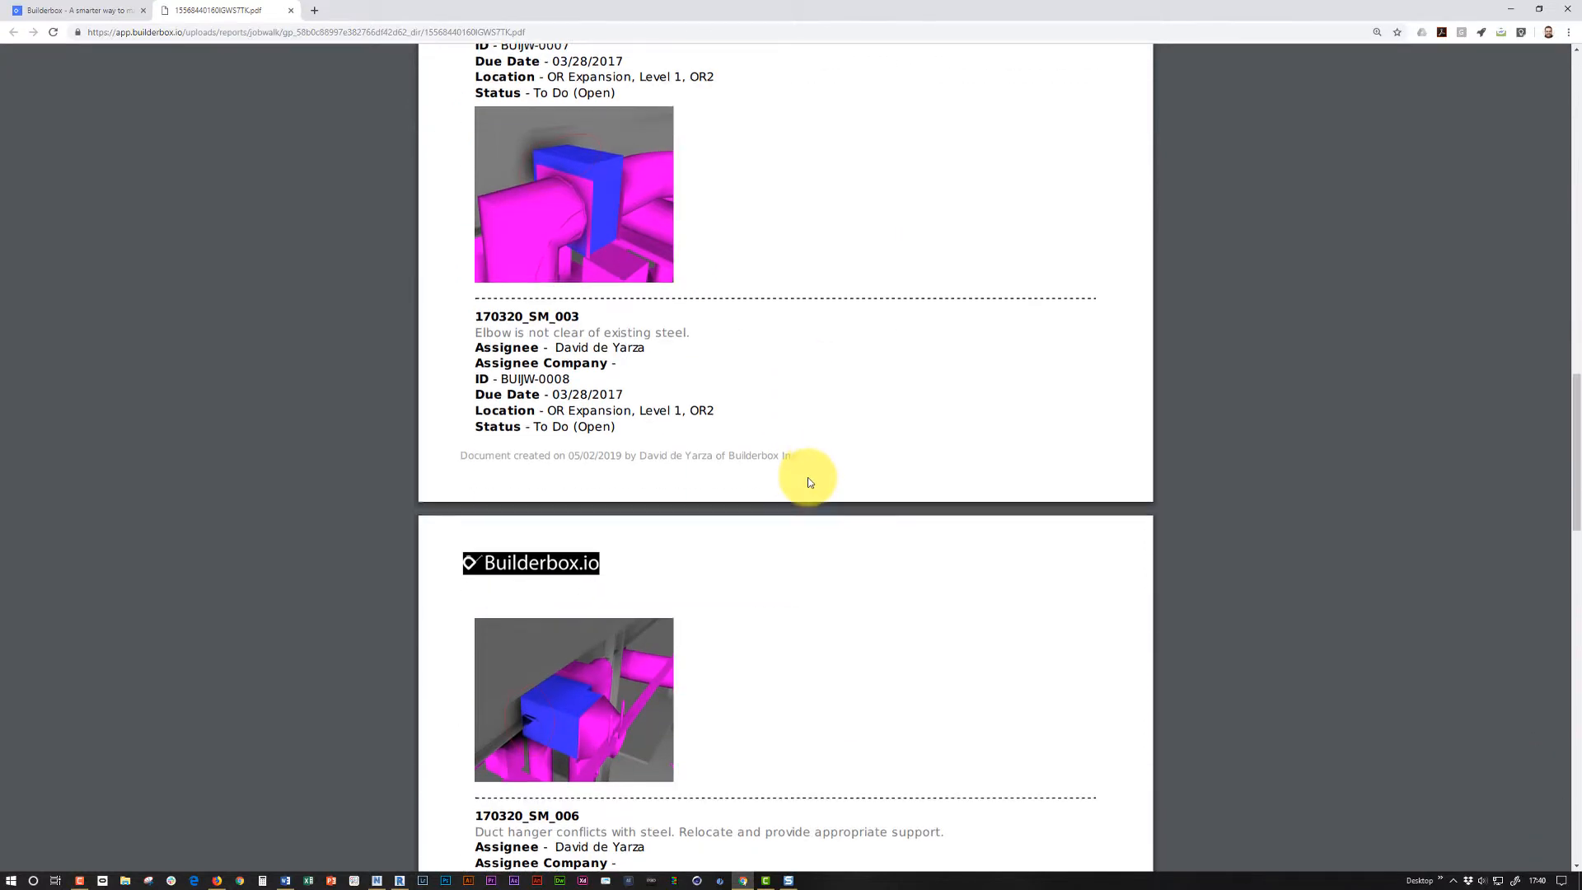
scroll(809, 482, "down", 15)
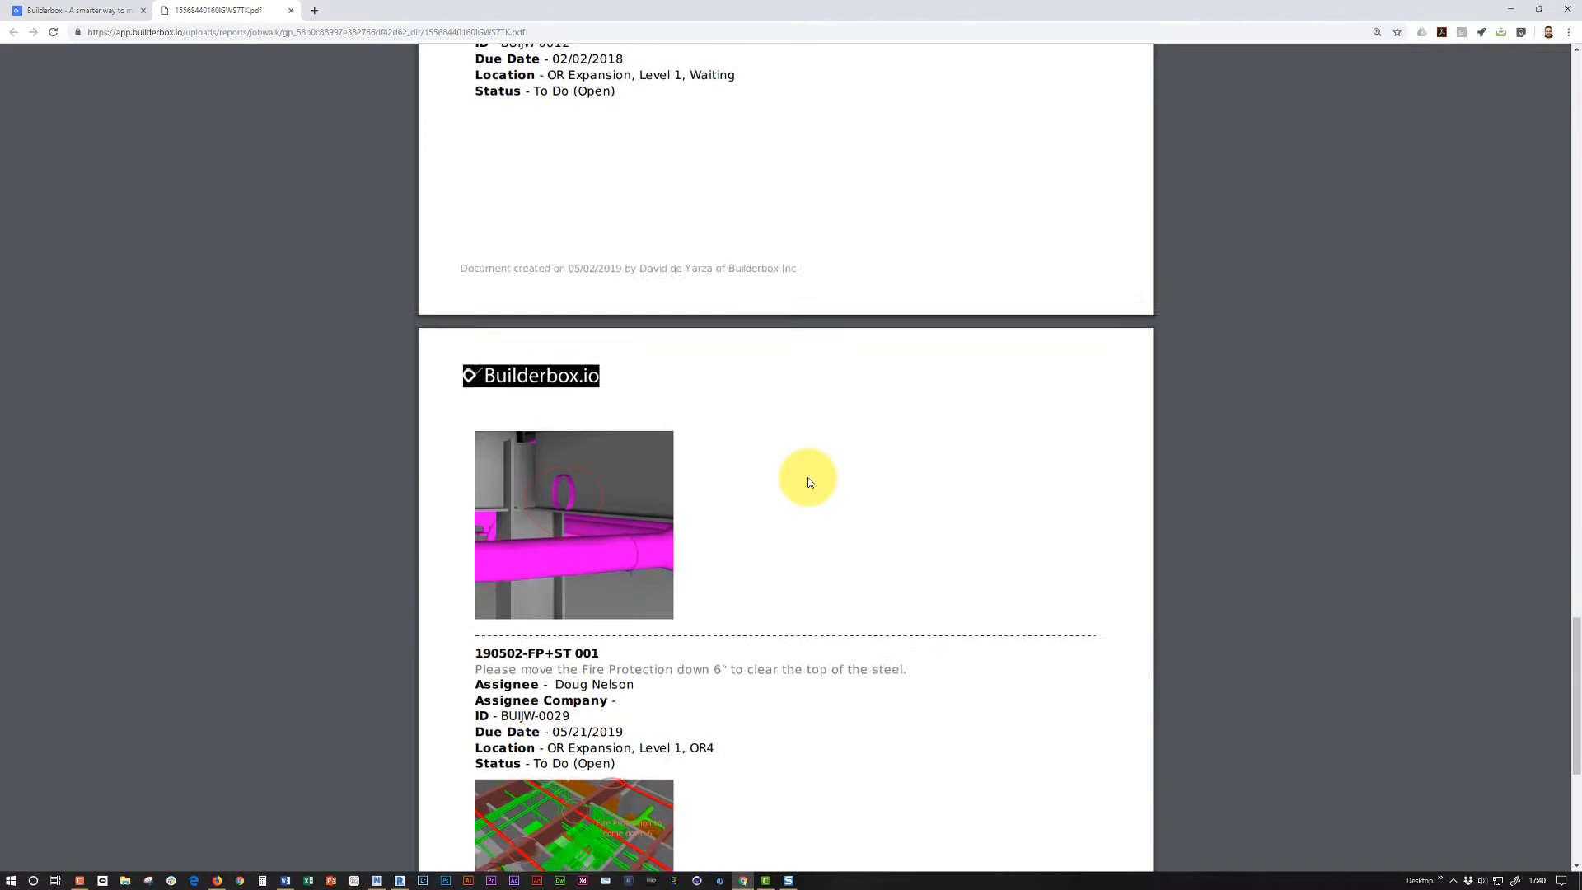
scroll(808, 482, "down", 2)
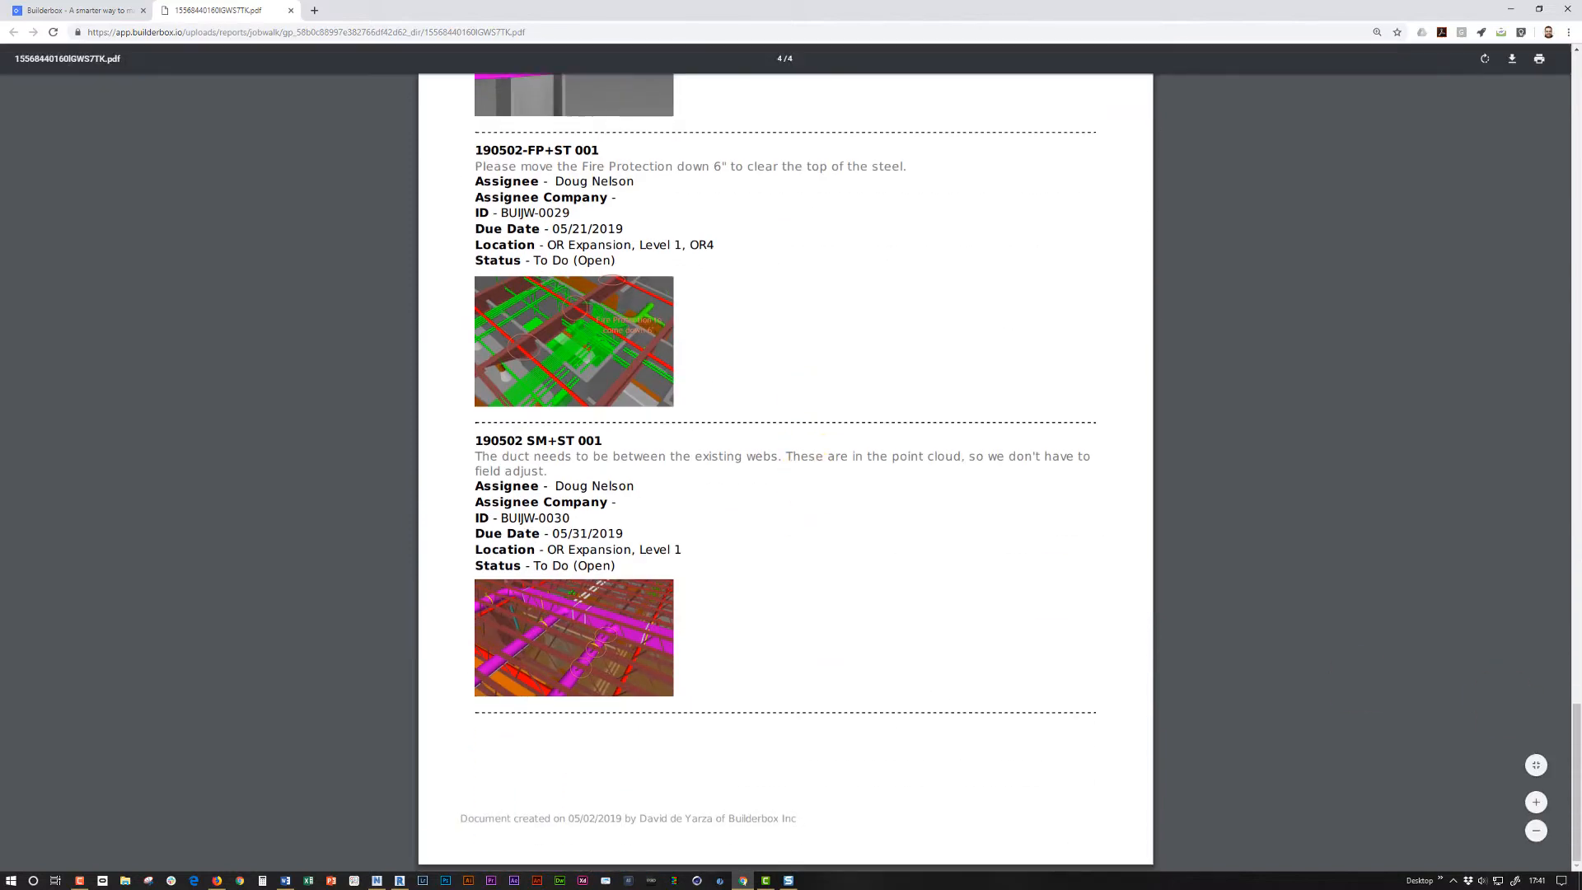